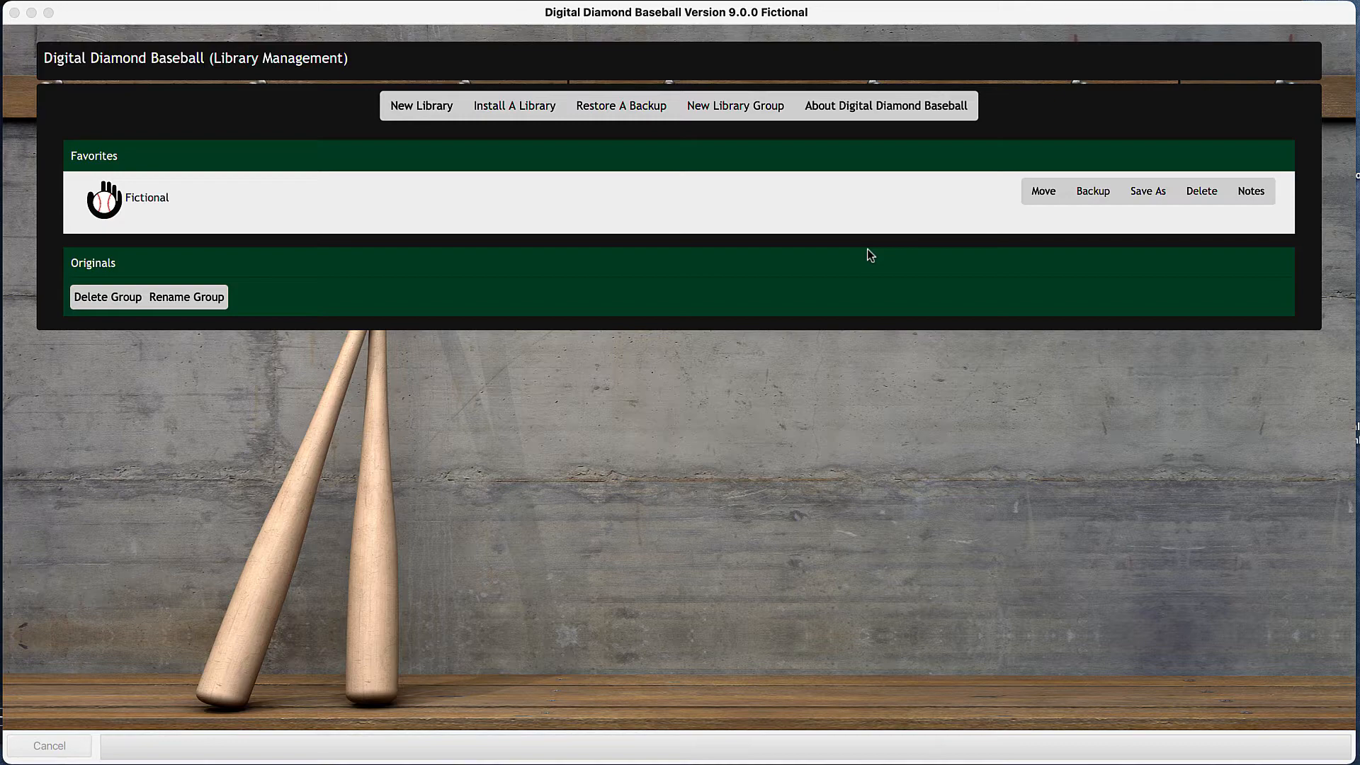
- Show the libraries in the Originals group and open the Fictional library from the favorites
click(99, 264)
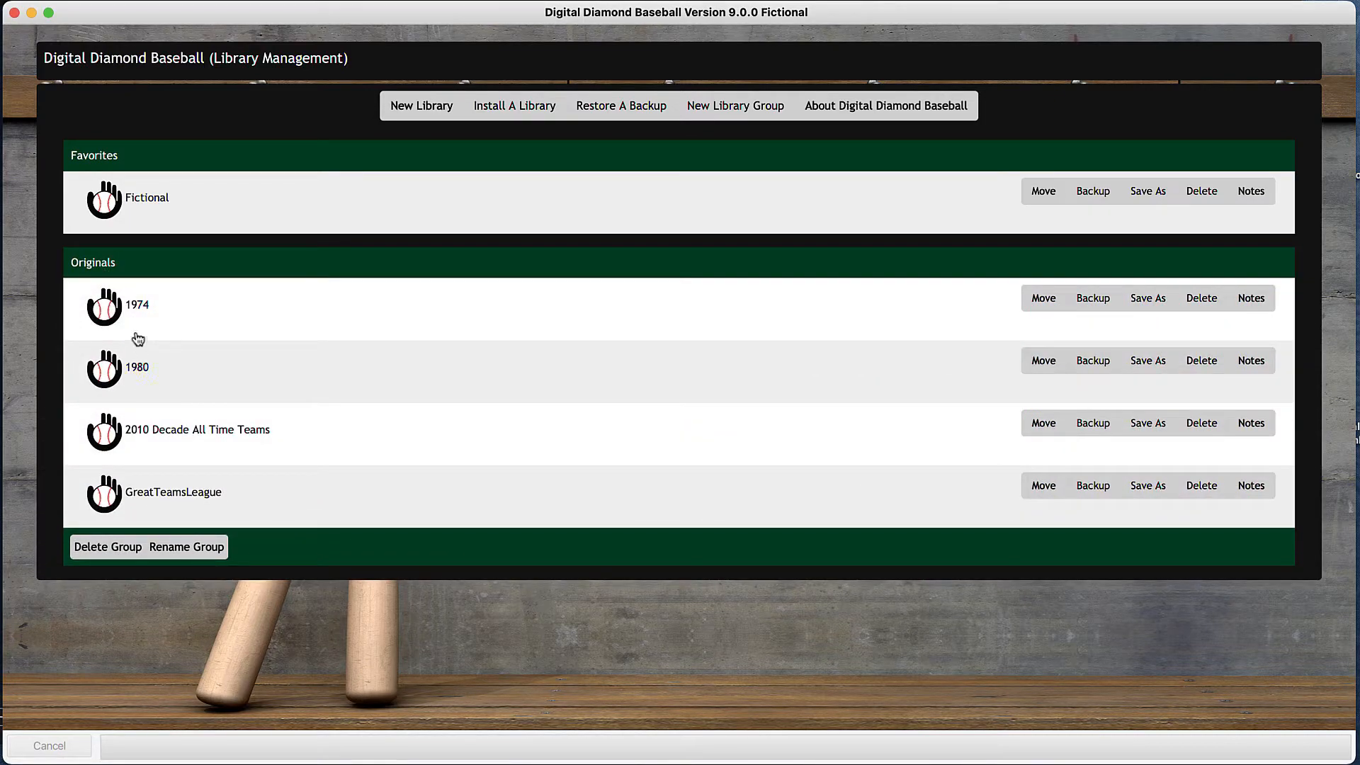
click(99, 262)
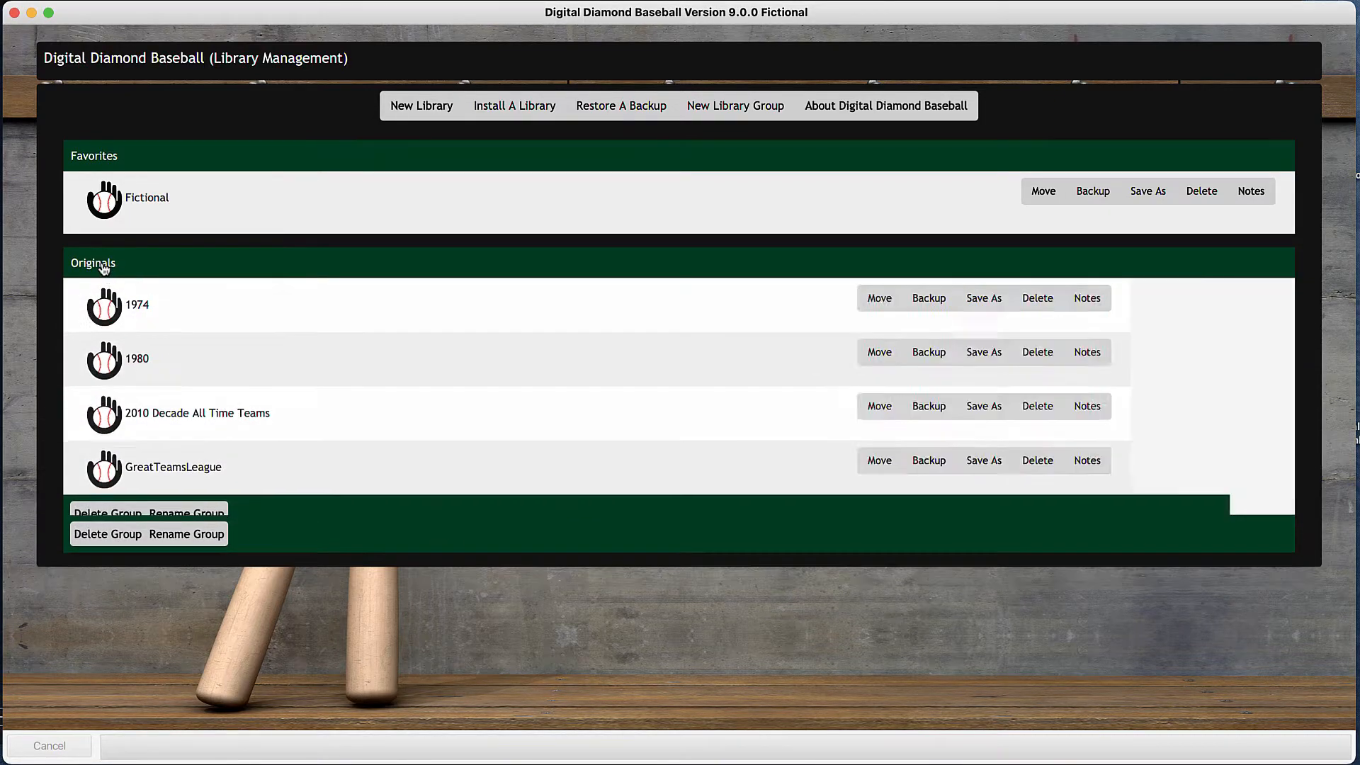
click(163, 201)
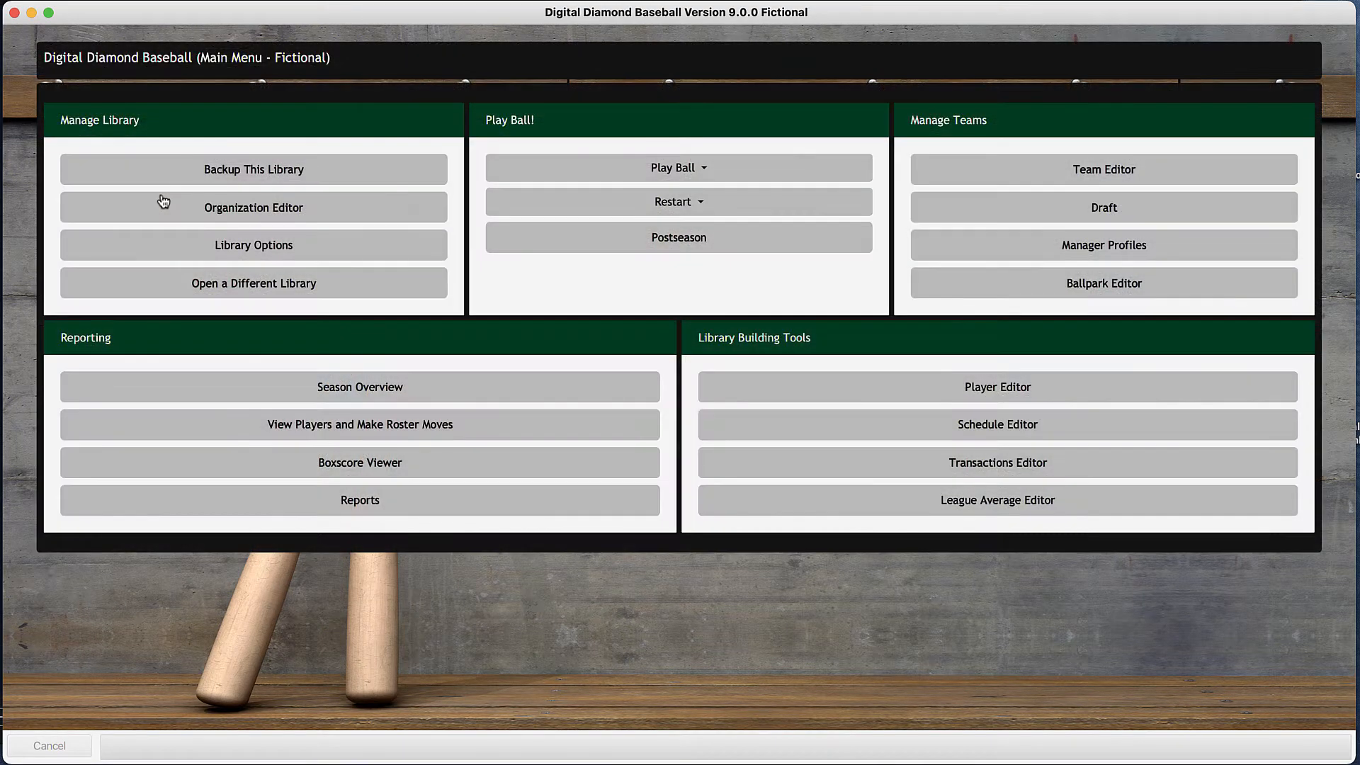
- Create a new team named Team 1 in the Team Editor
click(1119, 175)
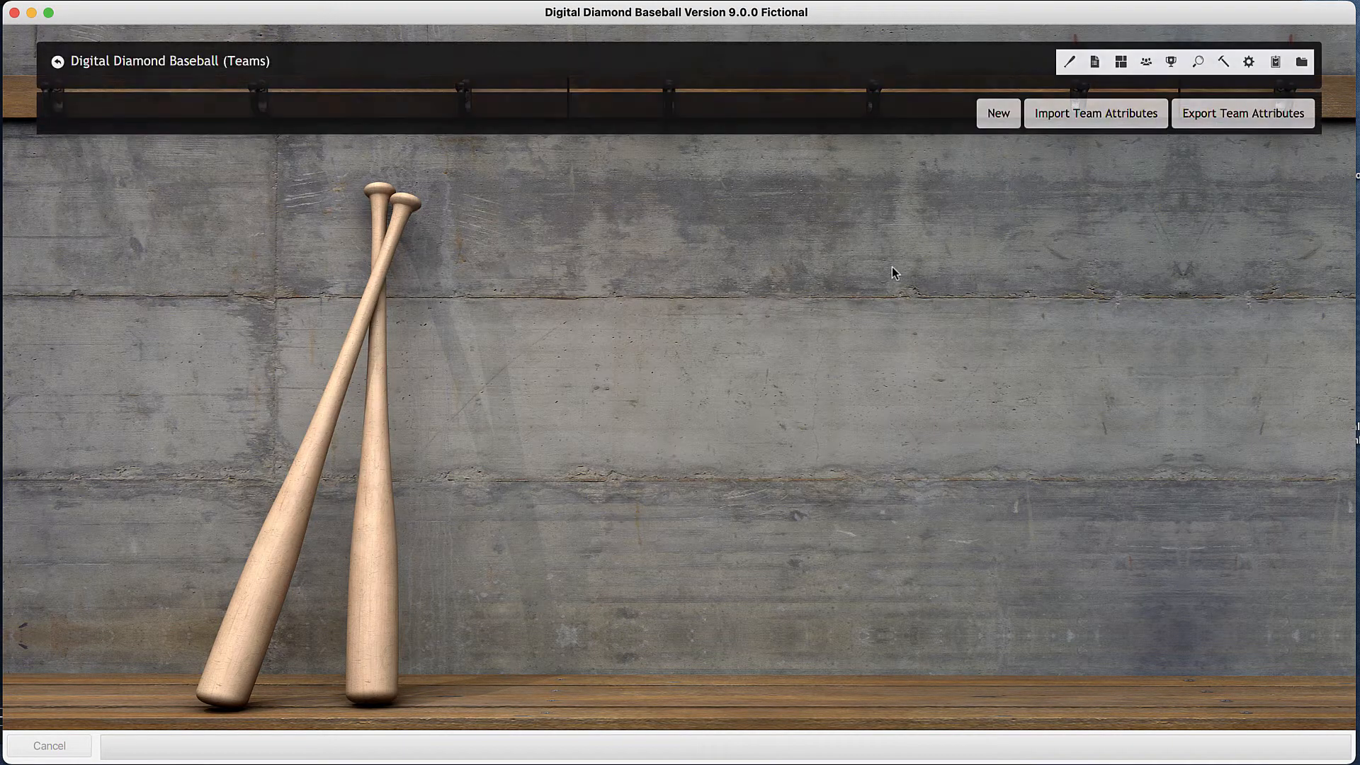
click(1018, 119)
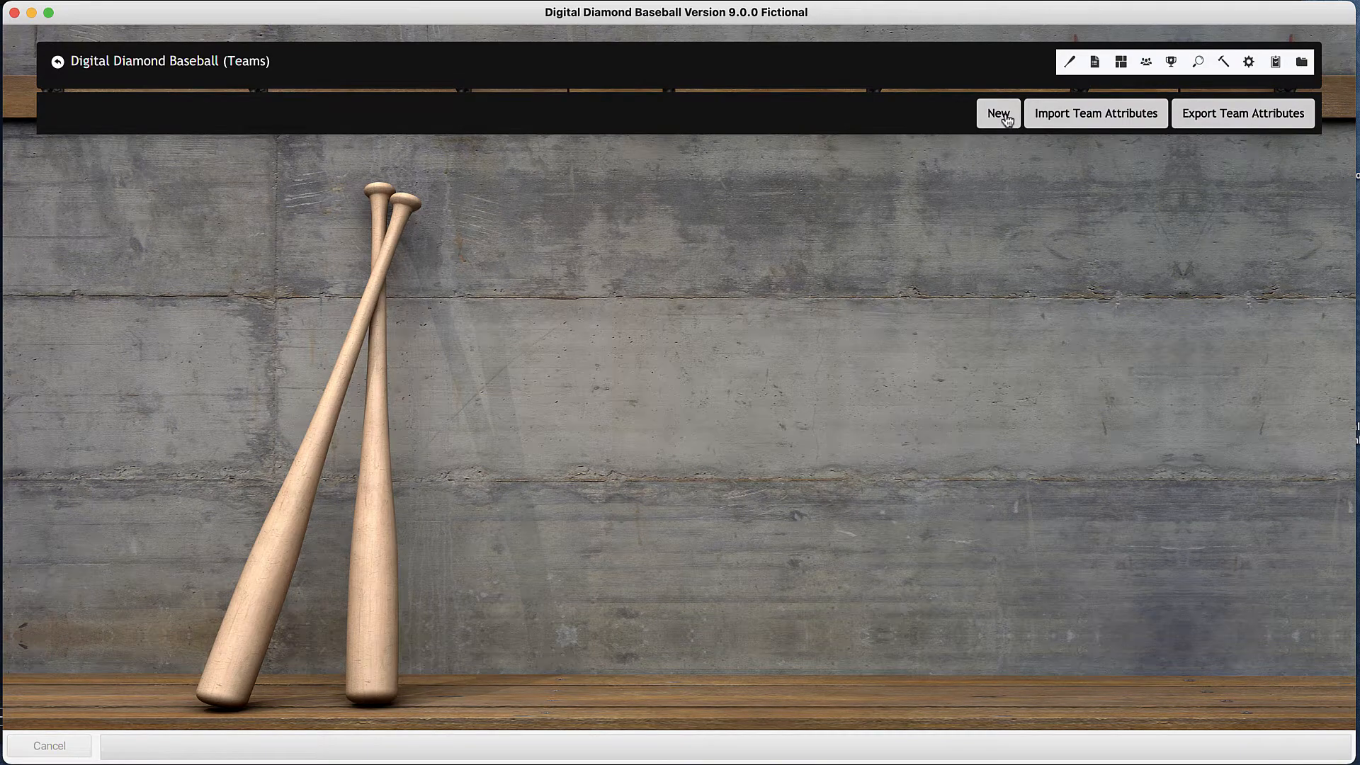
click(589, 178)
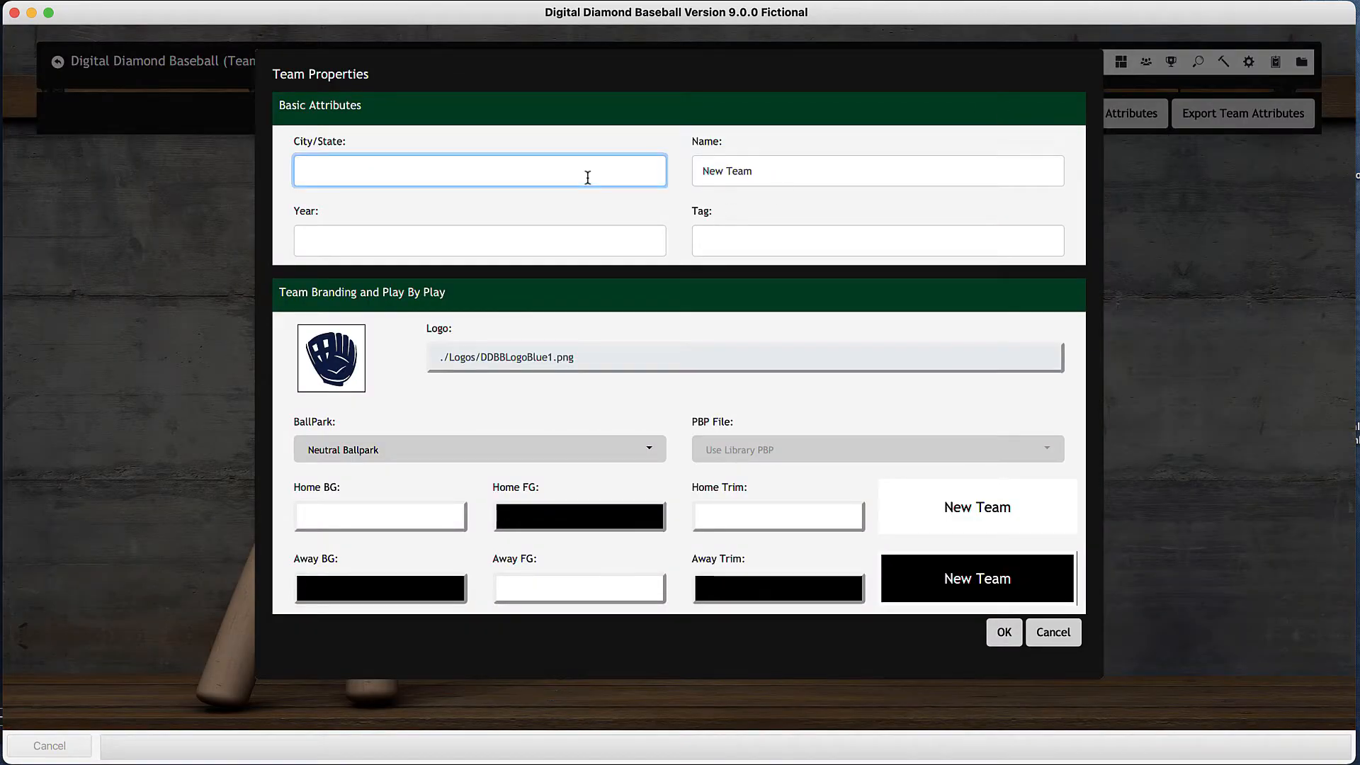
double_click(774, 175)
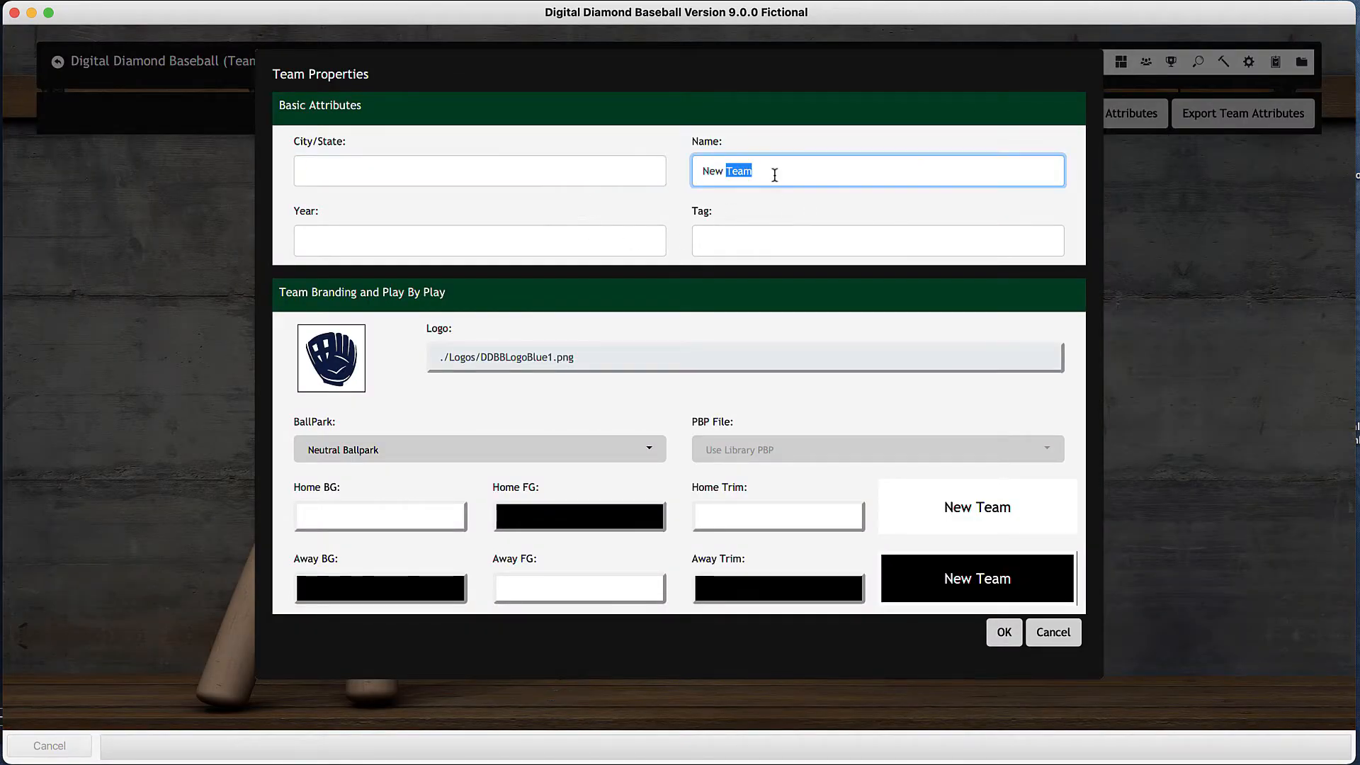
key(super+a)
text(Team 1)
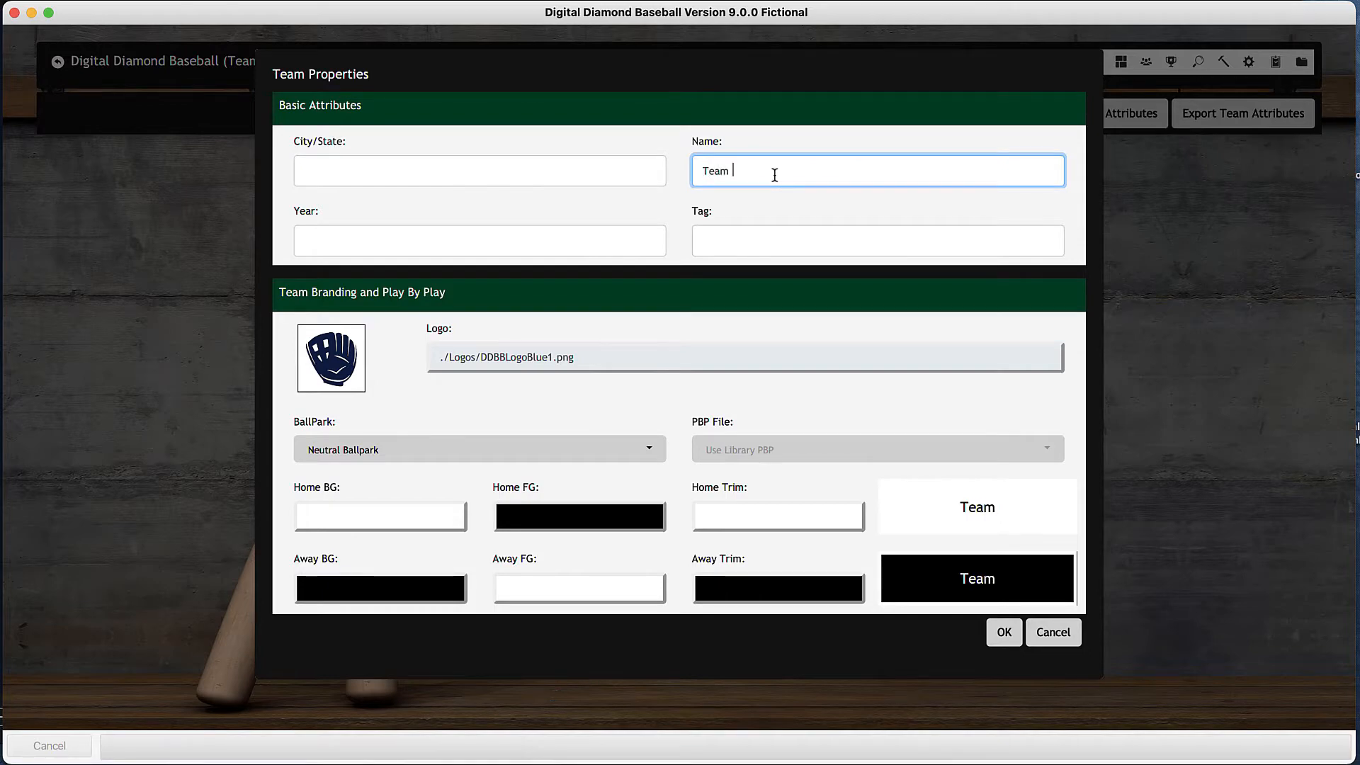
click(1004, 632)
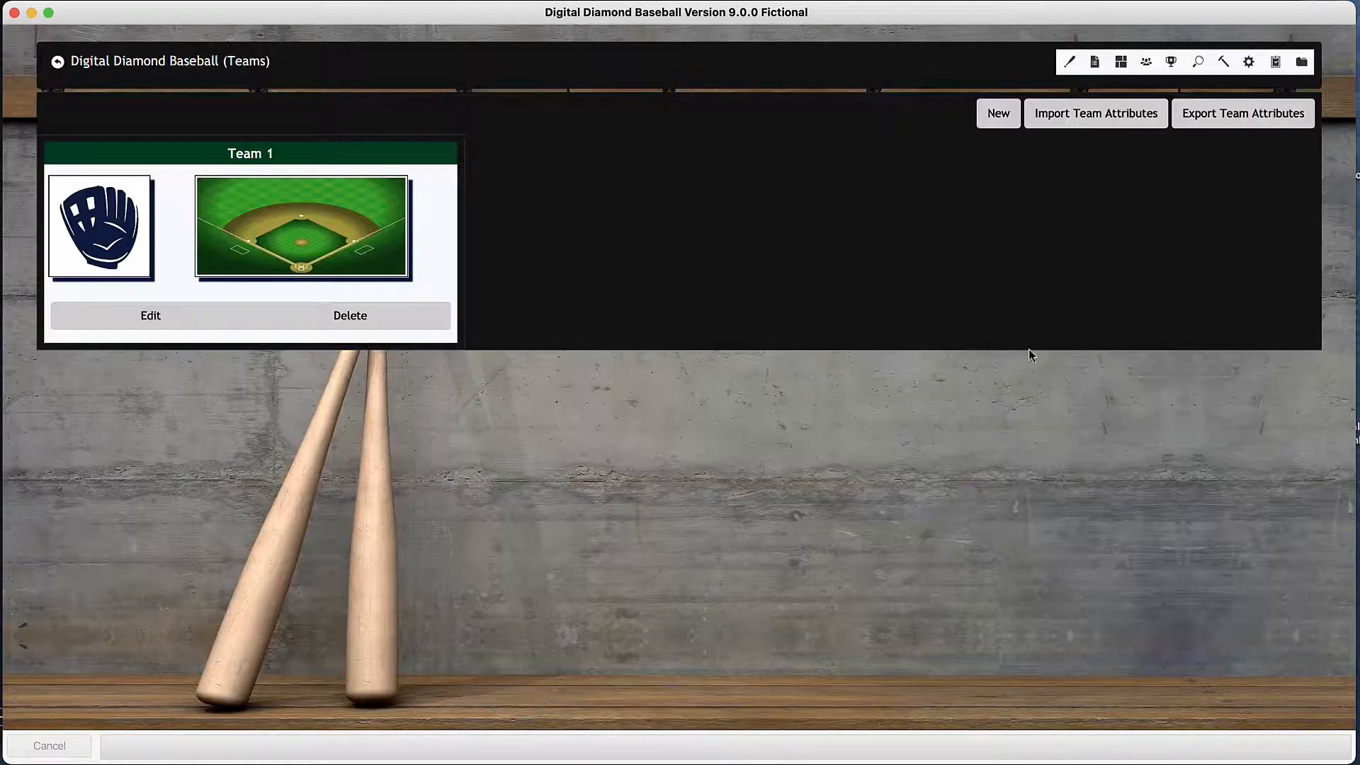
- Add a second team to the library with the name Team 2
click(995, 119)
double_click(792, 173)
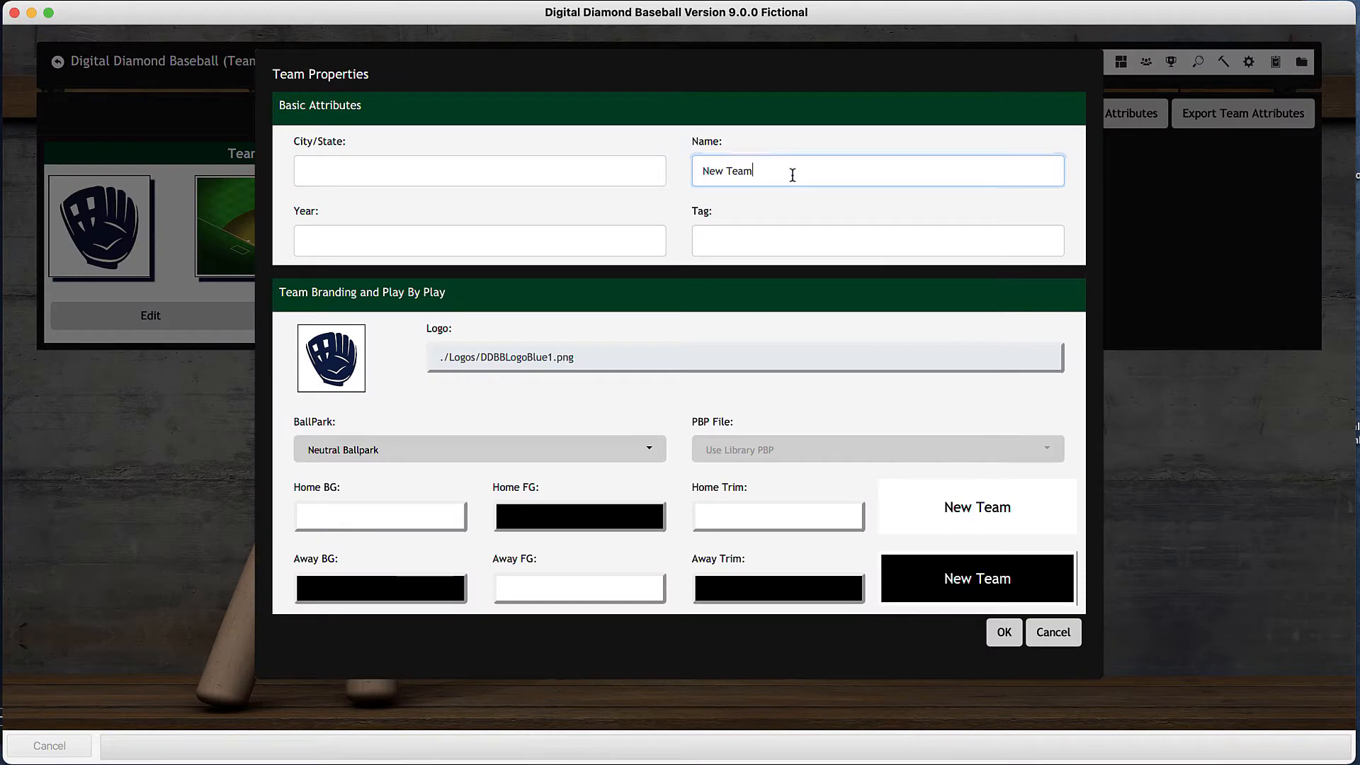
key(BackSpace)
key(BackSpace)
key(BackSpace)
key(BackSpace)
key(BackSpace)
text(Teamn)
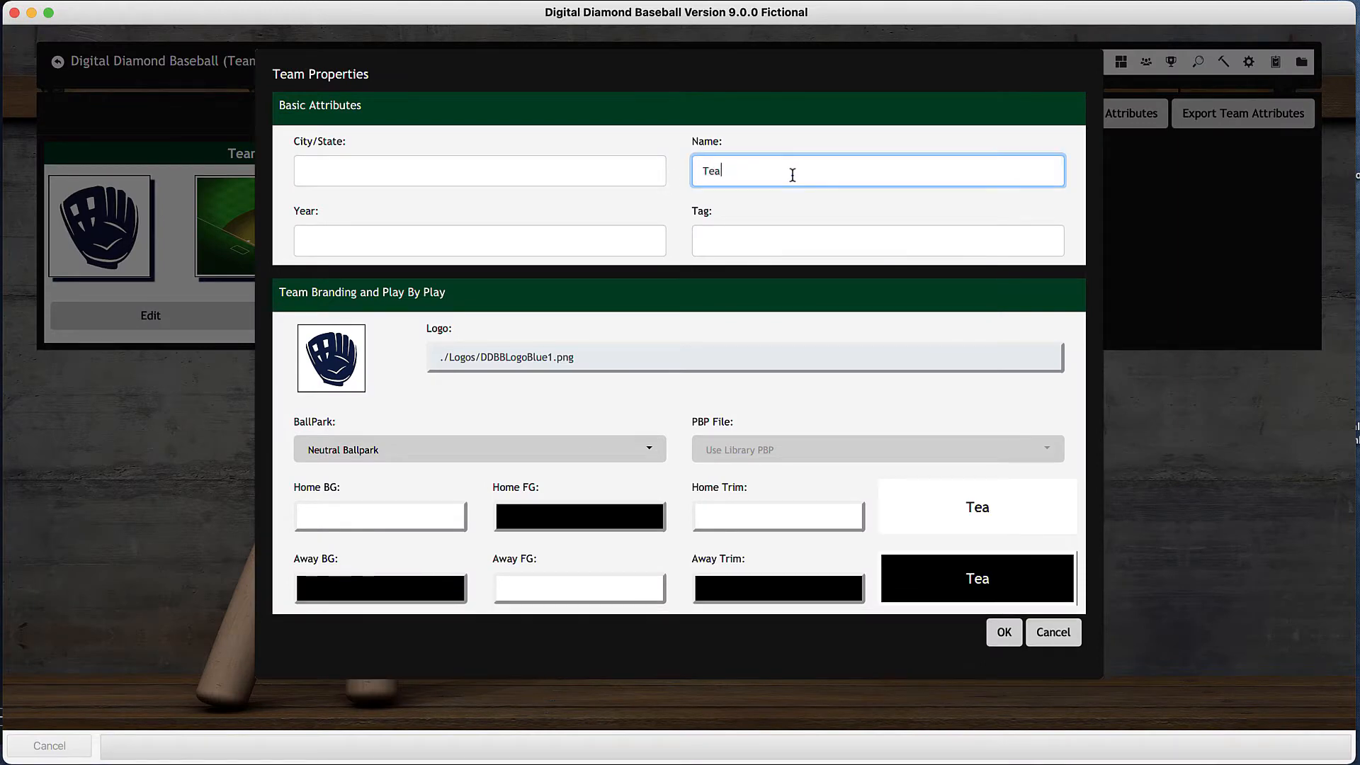
key(BackSpace)
text(m 2)
click(1005, 632)
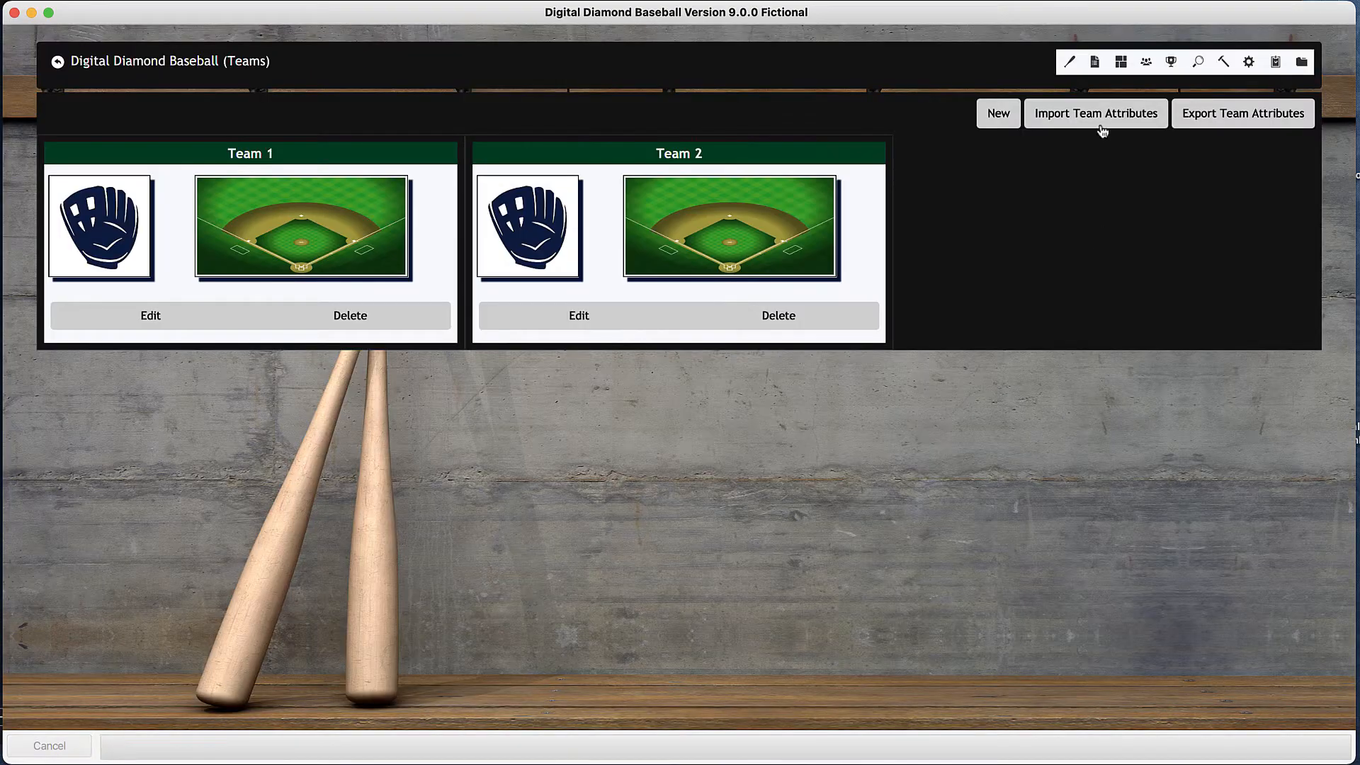
- Add a third team to the library with the name Team 3
click(1002, 121)
drag(841, 173, 648, 175)
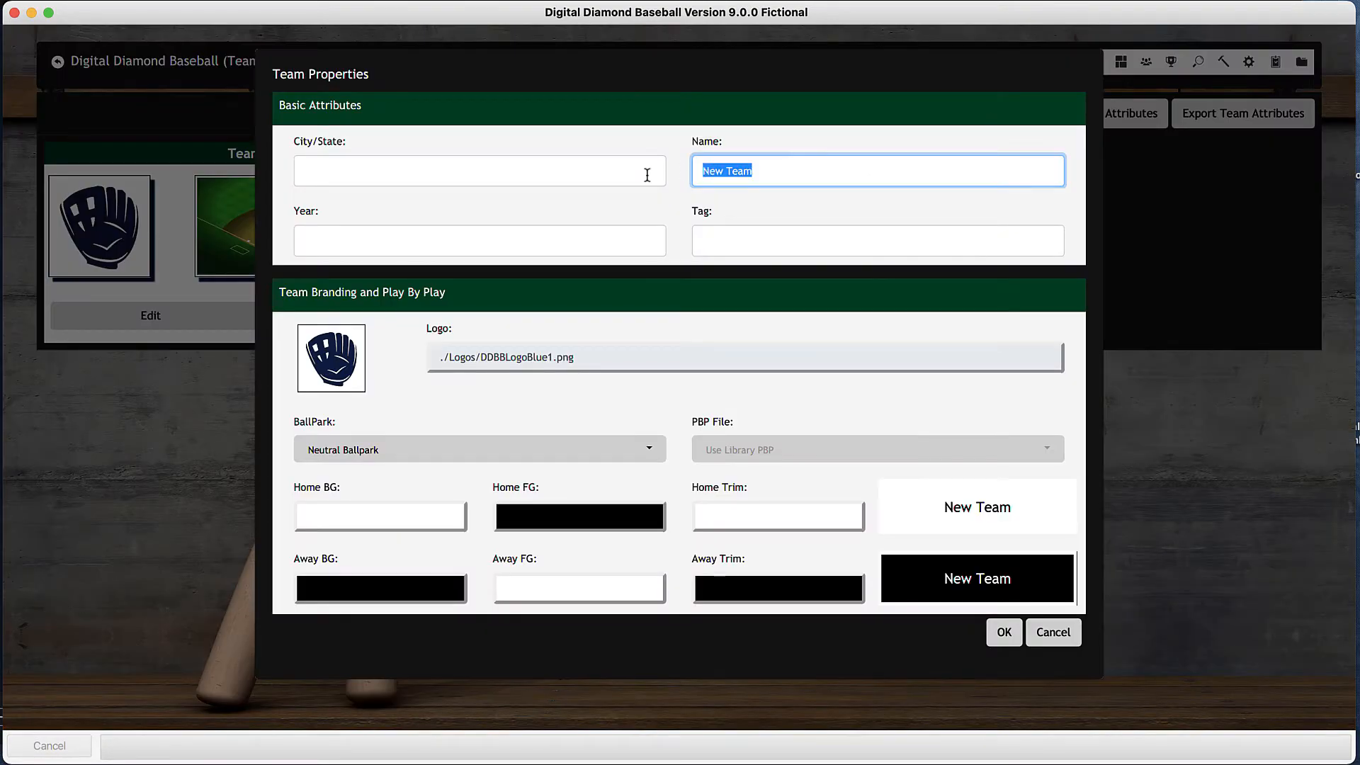
text(Team 3)
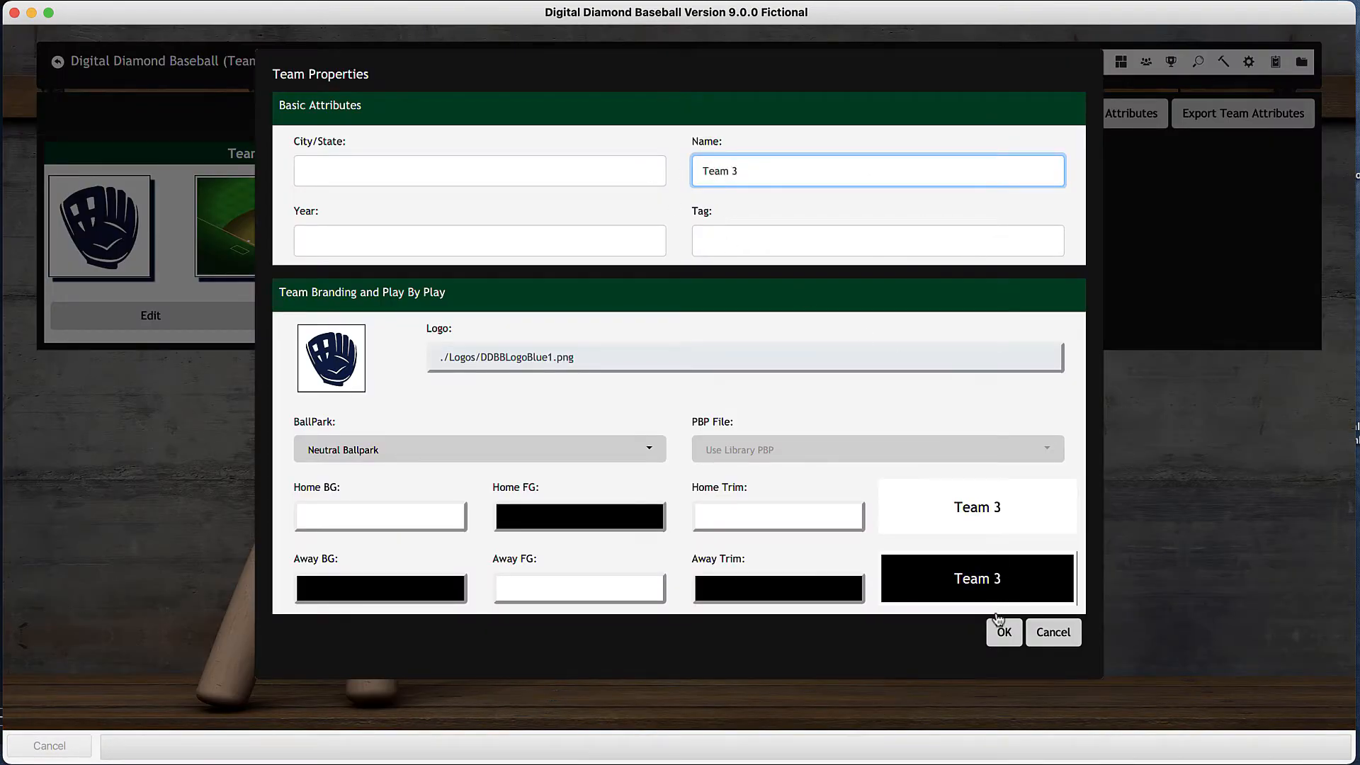
click(999, 624)
- Add a fourth team to the library with the name Team 4
click(1003, 119)
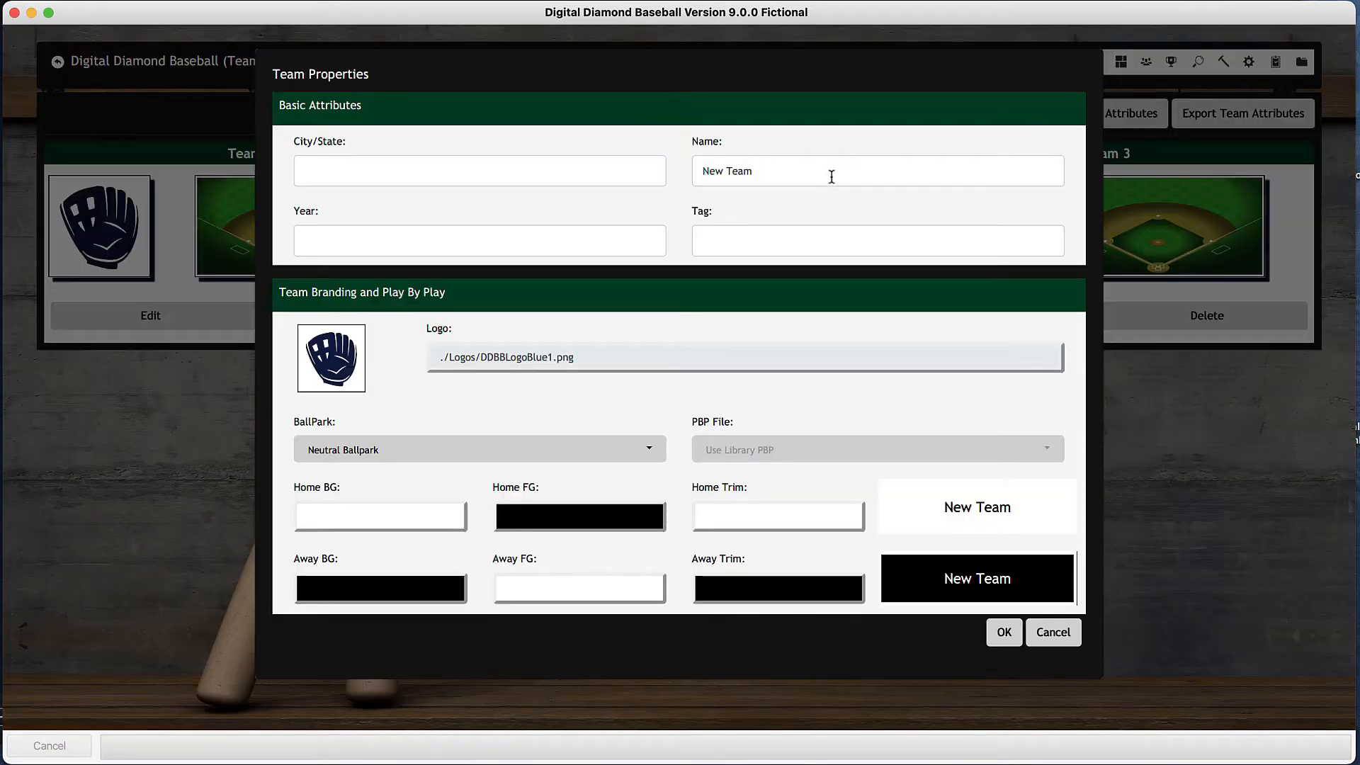
click(832, 176)
key(BackSpace)
key(BackSpace)
key(BackSpace)
key(BackSpace)
key(BackSpace)
key(BackSpace)
key(BackSpace)
key(BackSpace)
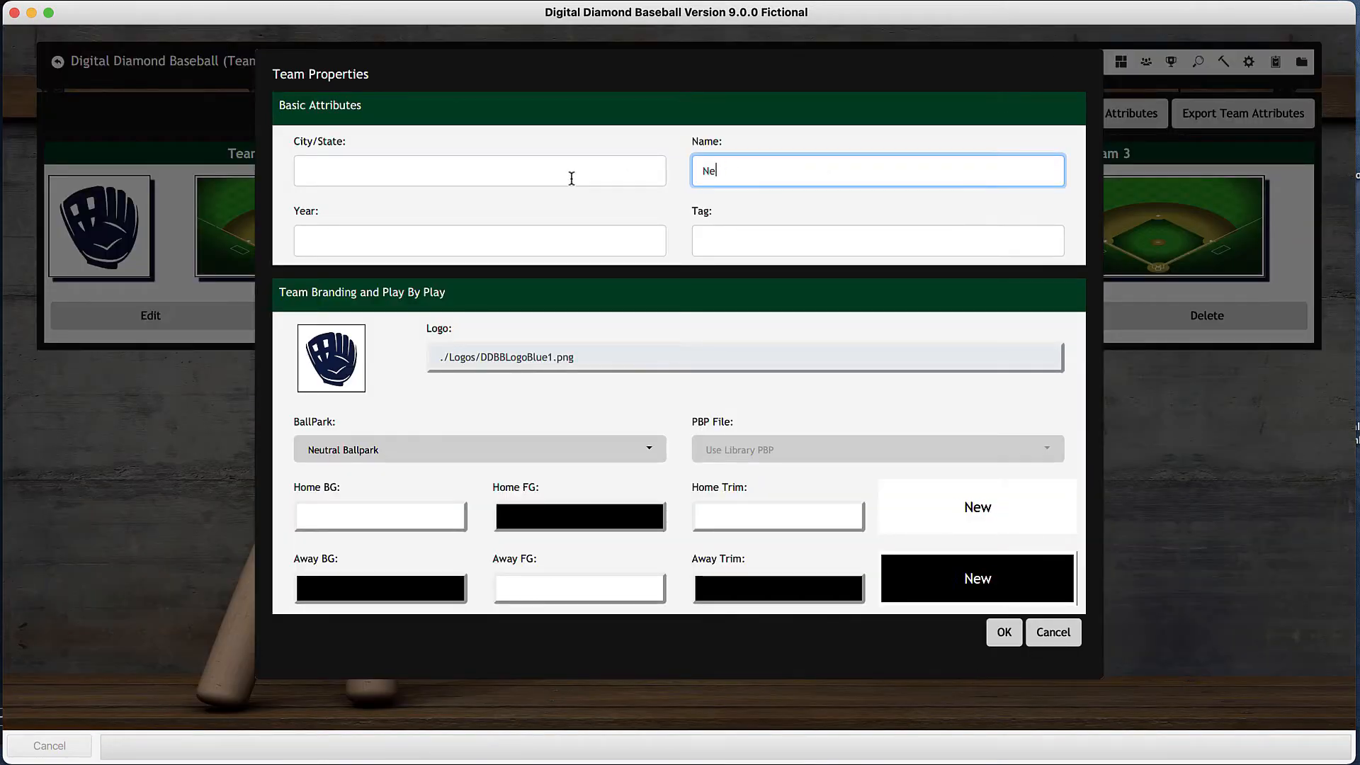
text(Team 4)
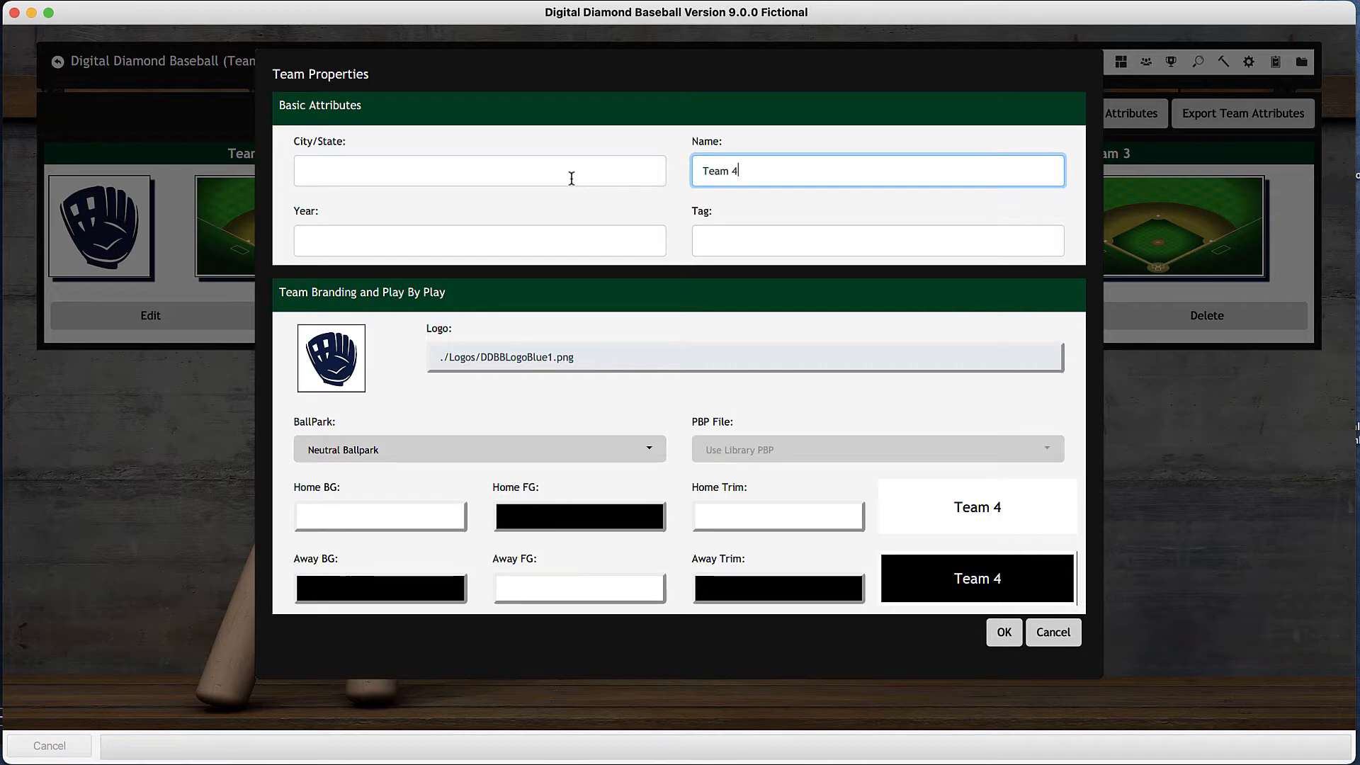
click(1004, 632)
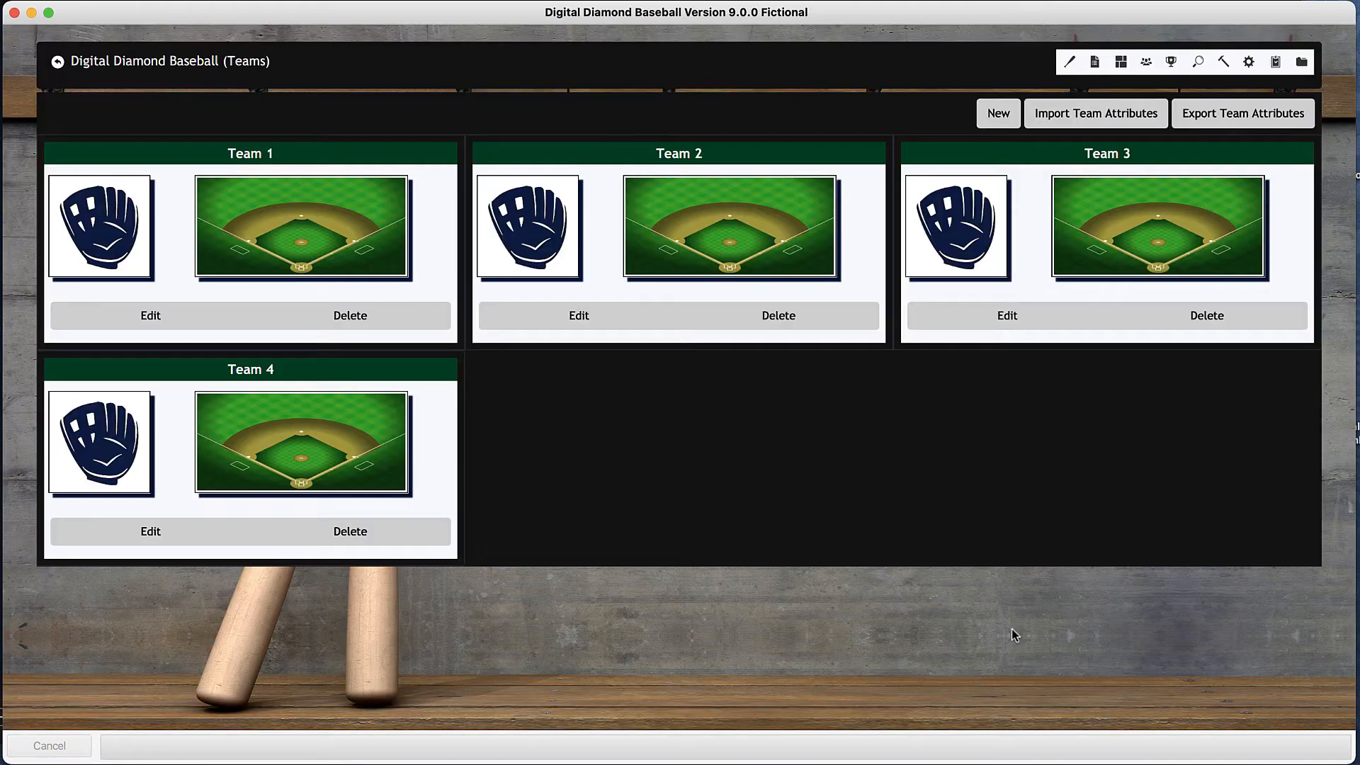
- Delete the AL league from the library's organization
click(993, 116)
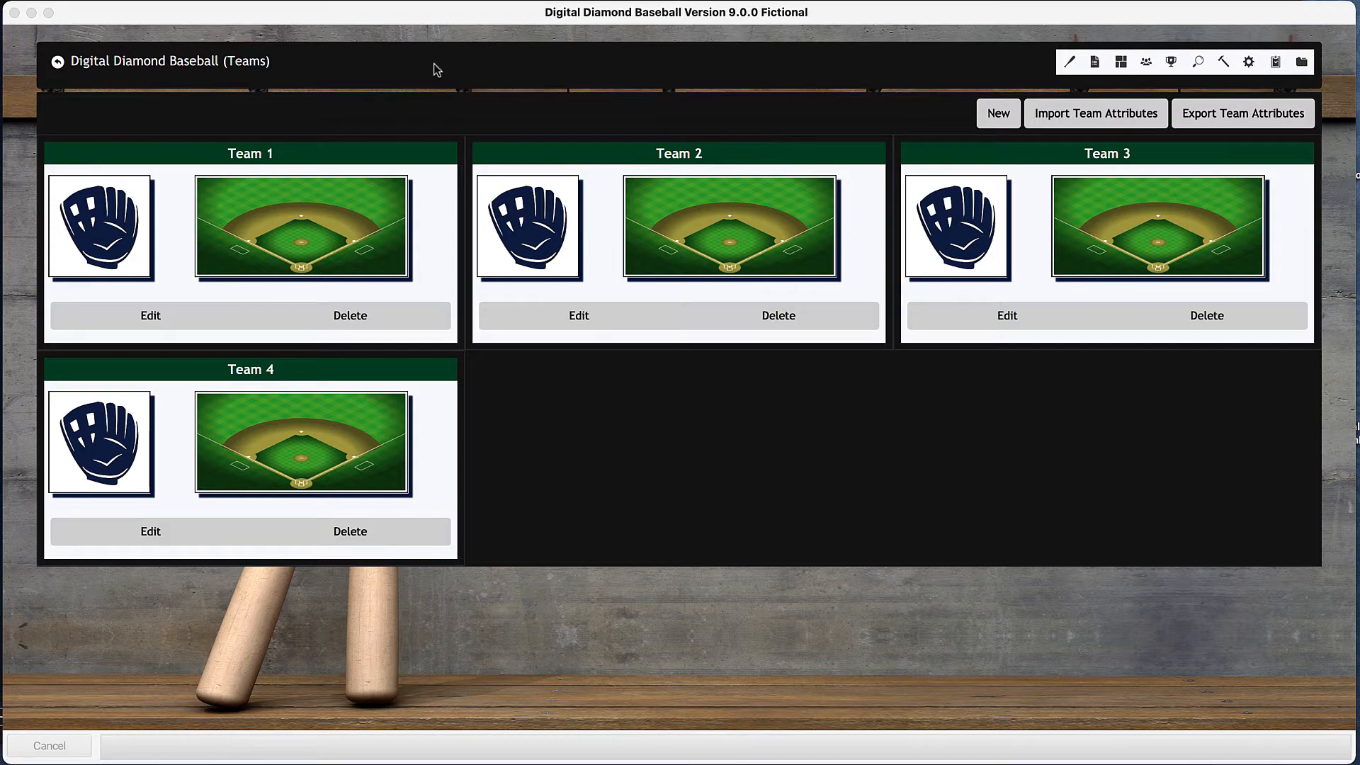
click(195, 62)
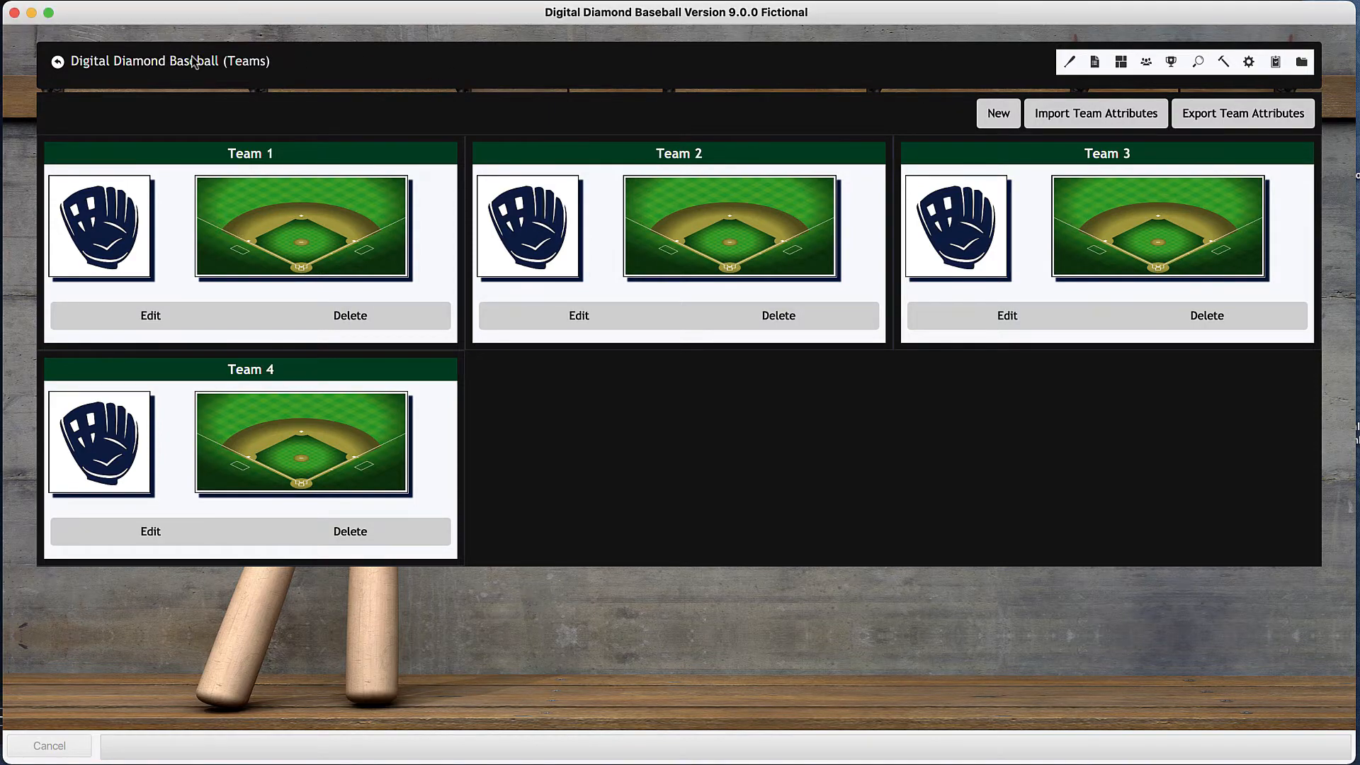
click(195, 62)
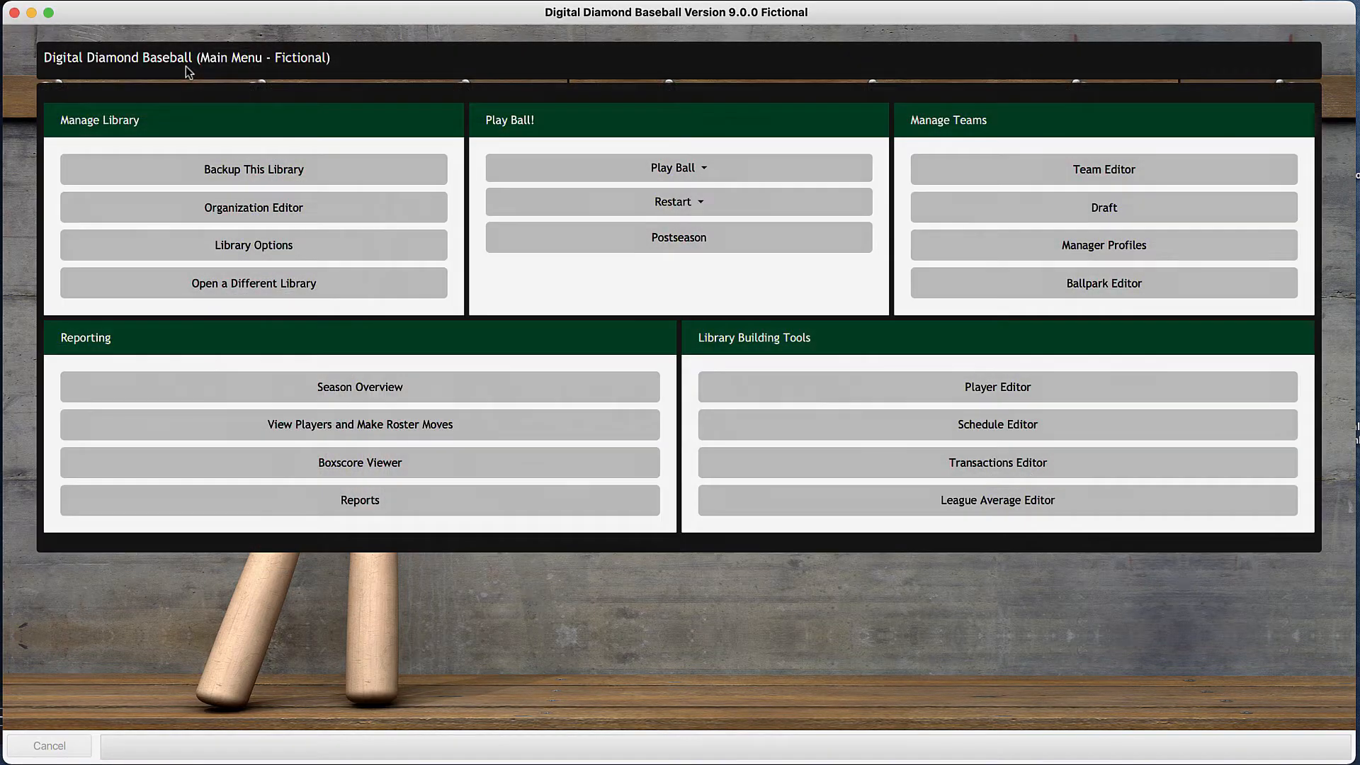
click(243, 215)
click(202, 184)
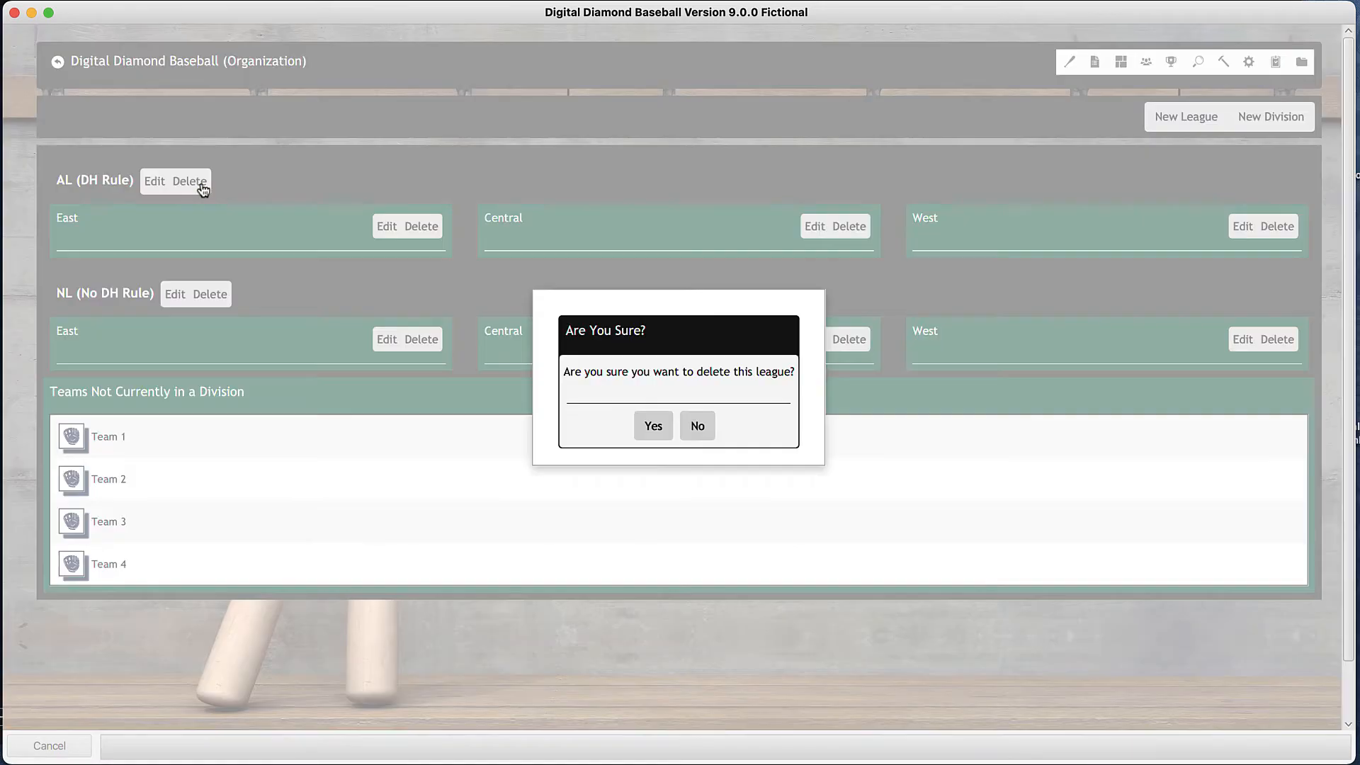
click(653, 426)
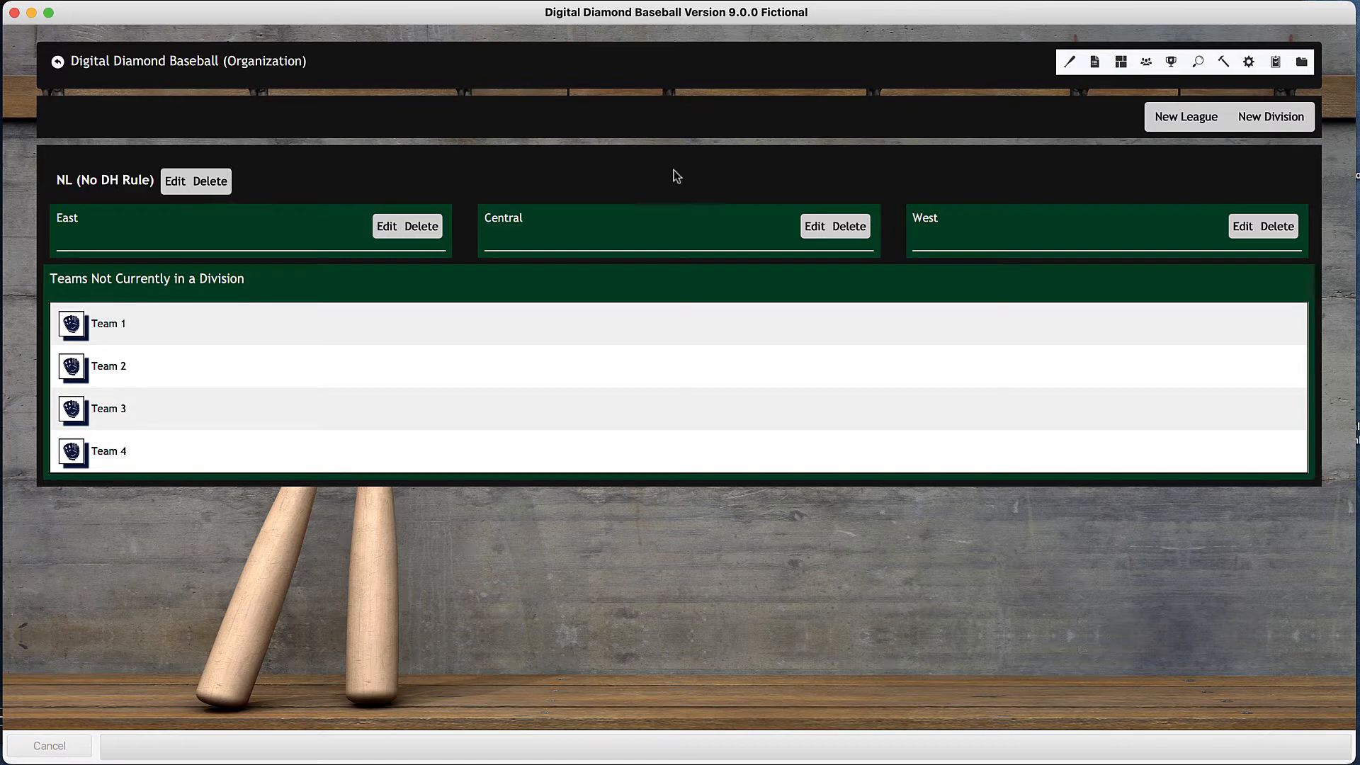
- Delete the Central and West divisions of the NL league
click(847, 229)
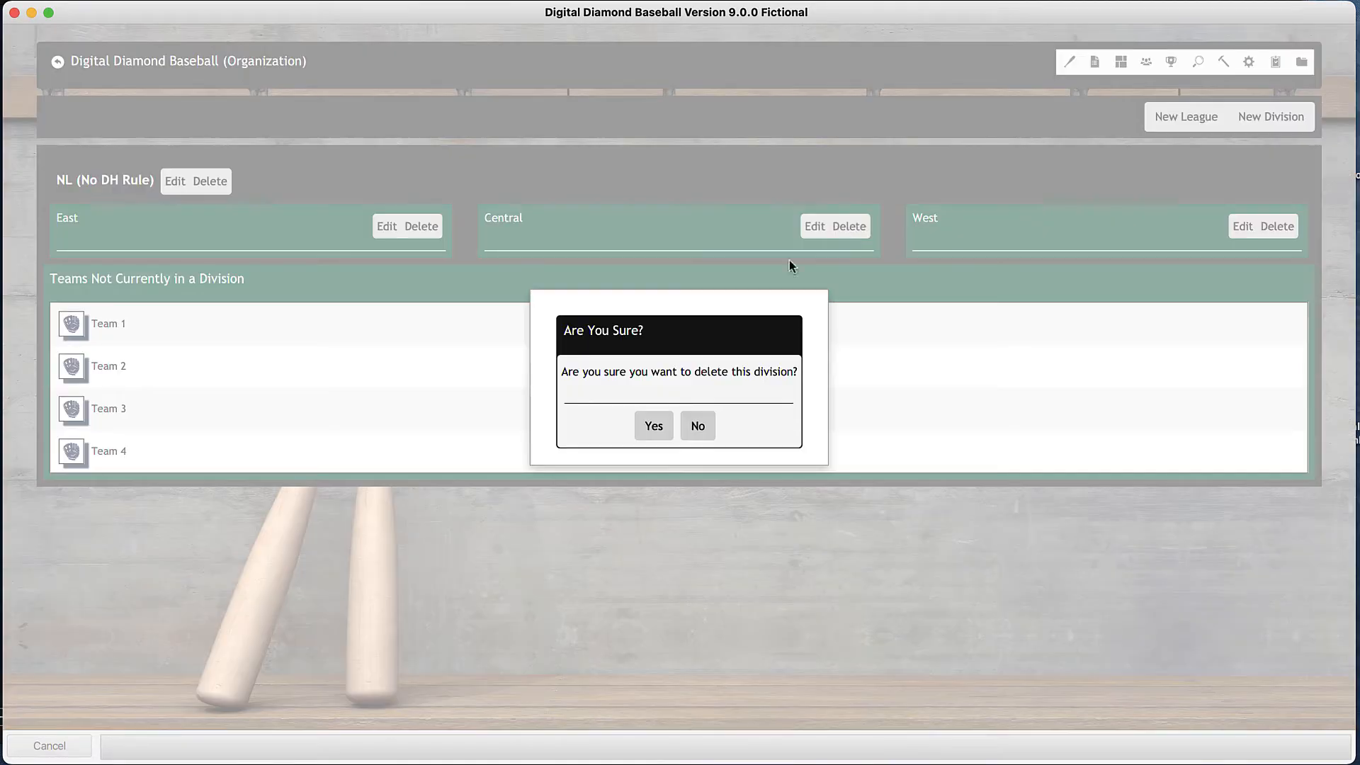
click(652, 426)
click(1286, 224)
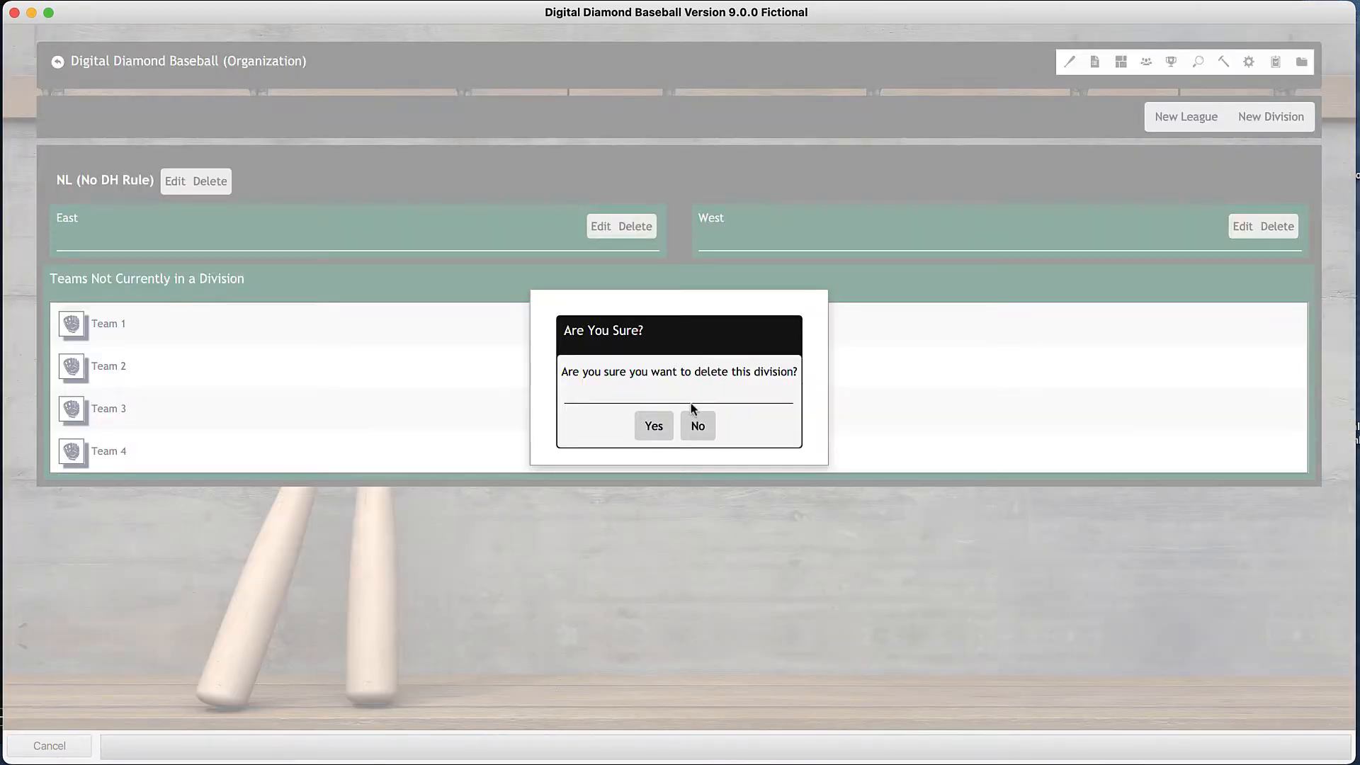
click(656, 430)
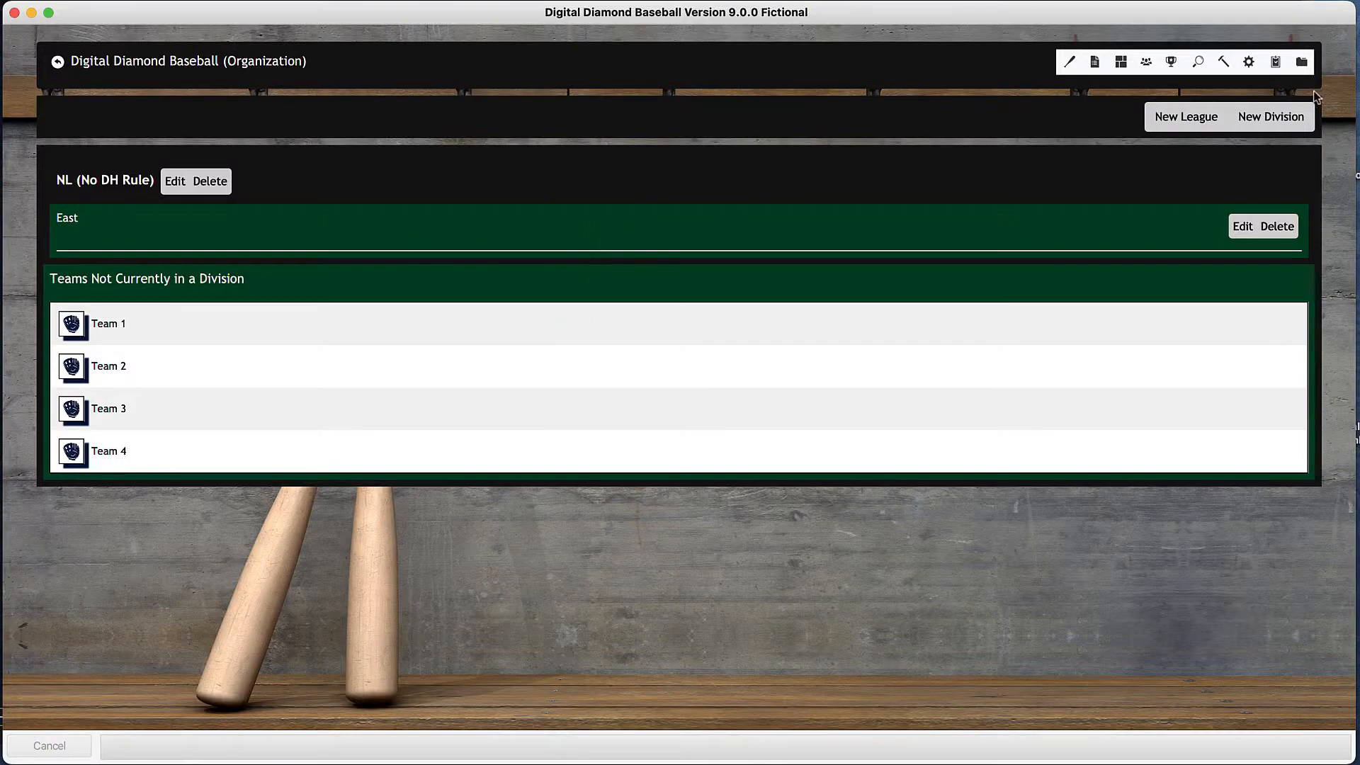
- Assign Team 1, Team 2, Team 3 and Team 4 to the NL East division
click(1241, 227)
click(438, 286)
click(567, 280)
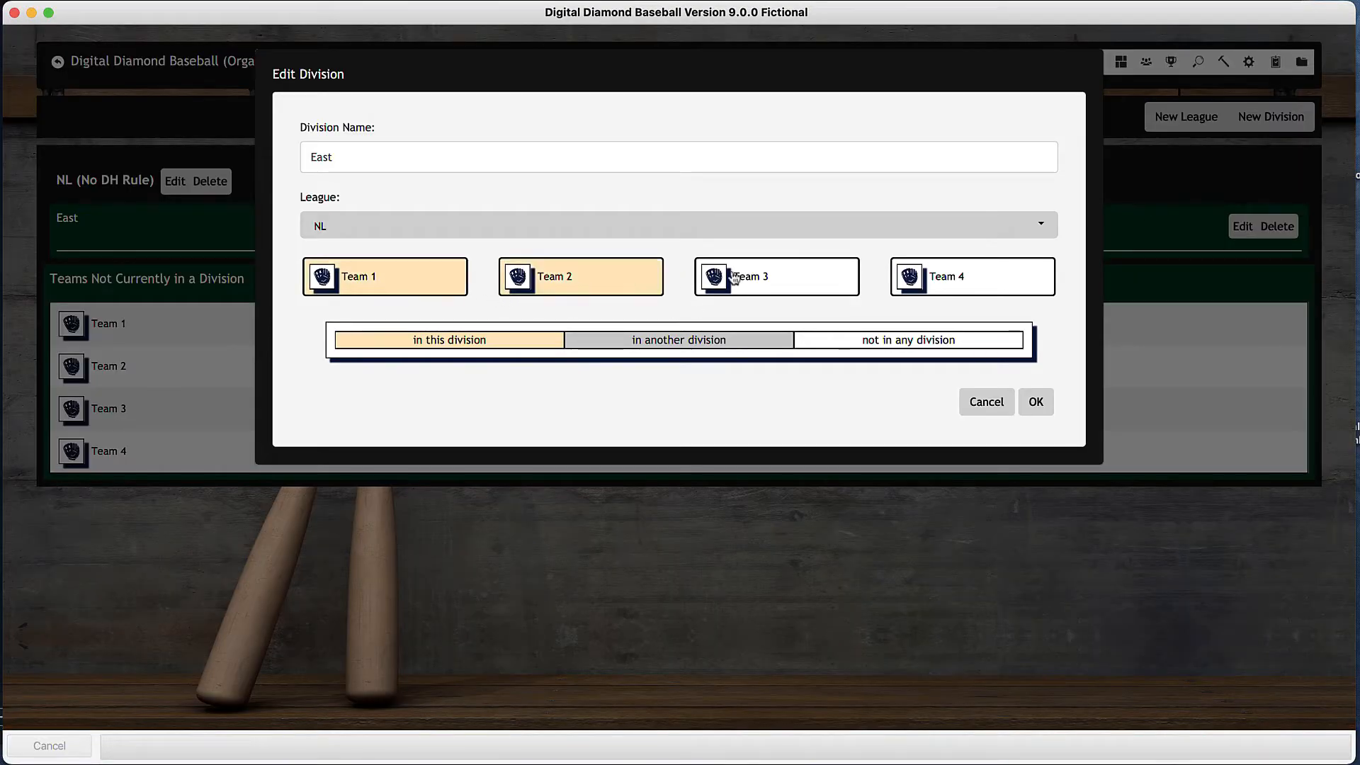
click(783, 276)
click(914, 276)
click(1036, 402)
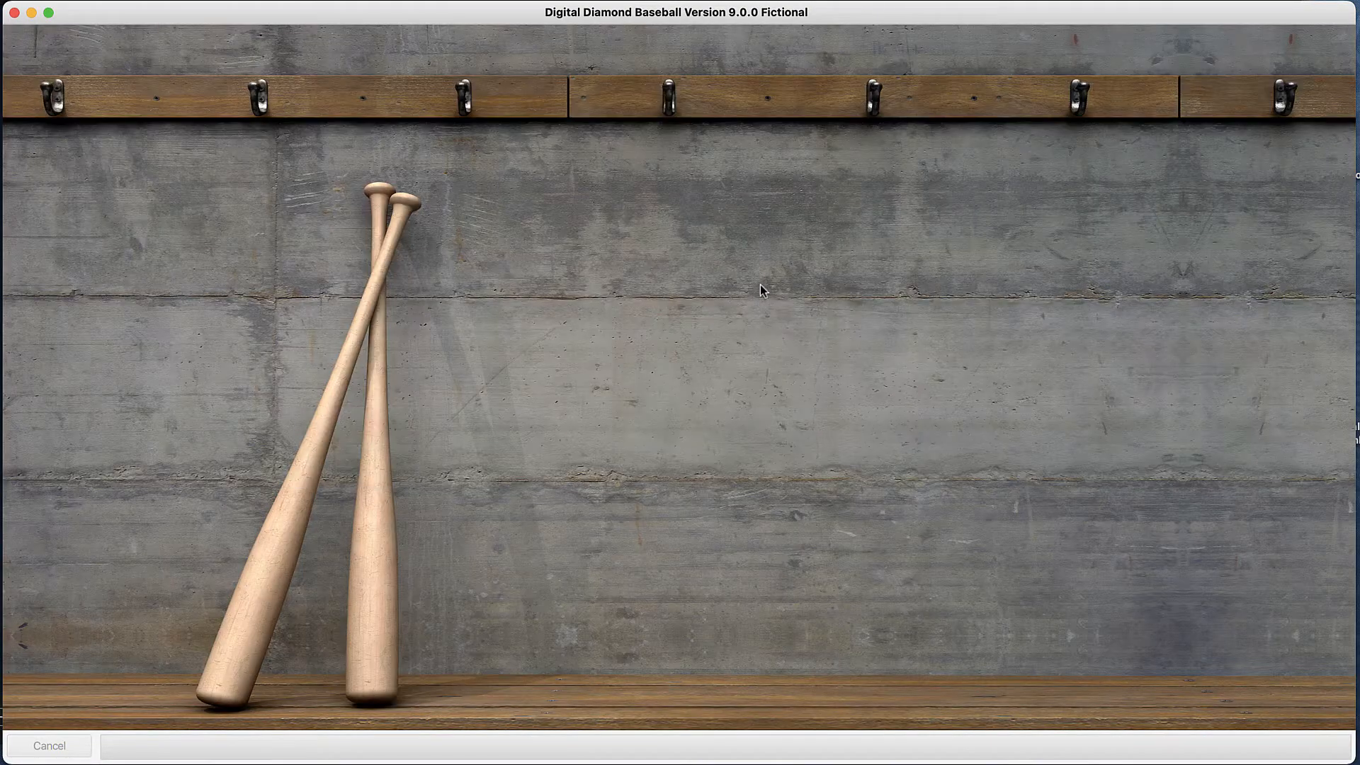
- Start generating players from another library in the Player Editor, with a count of 80 starters from the 1974 library
click(171, 71)
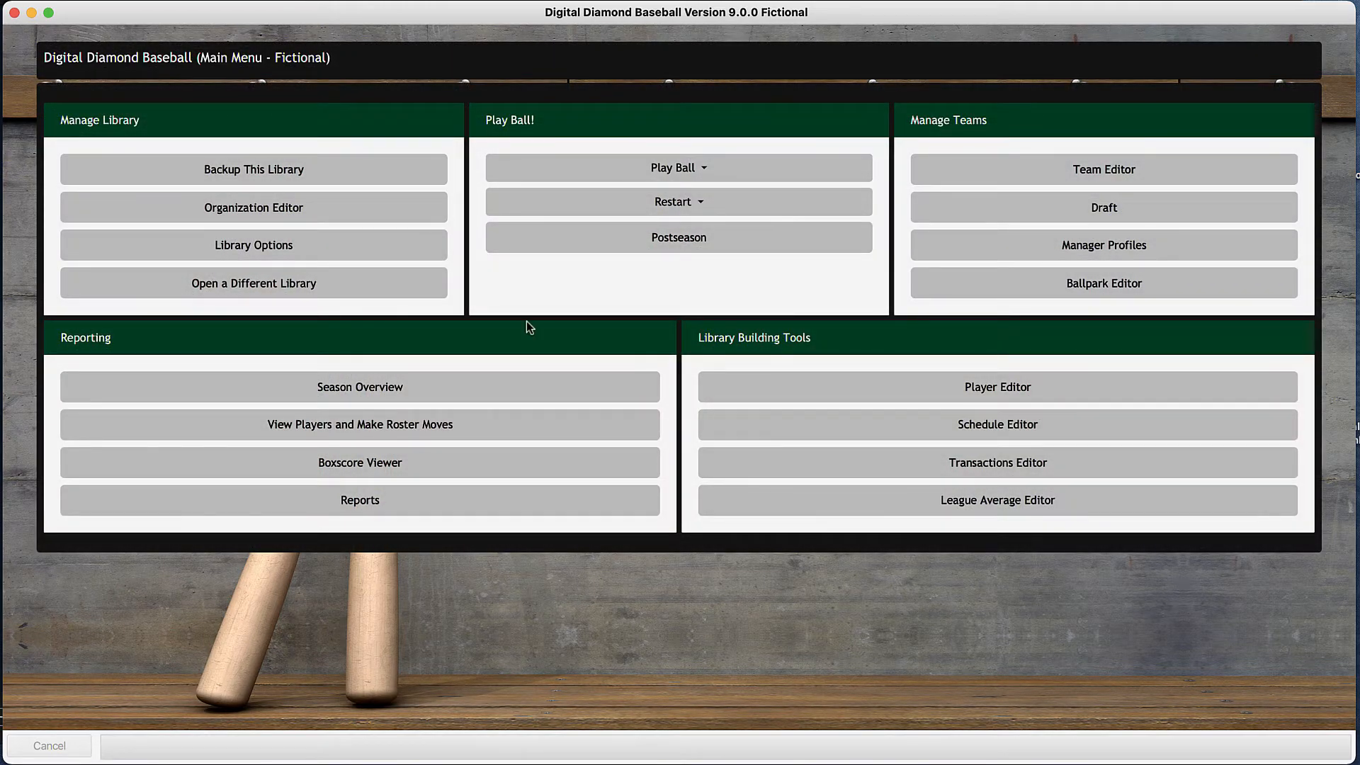
click(992, 391)
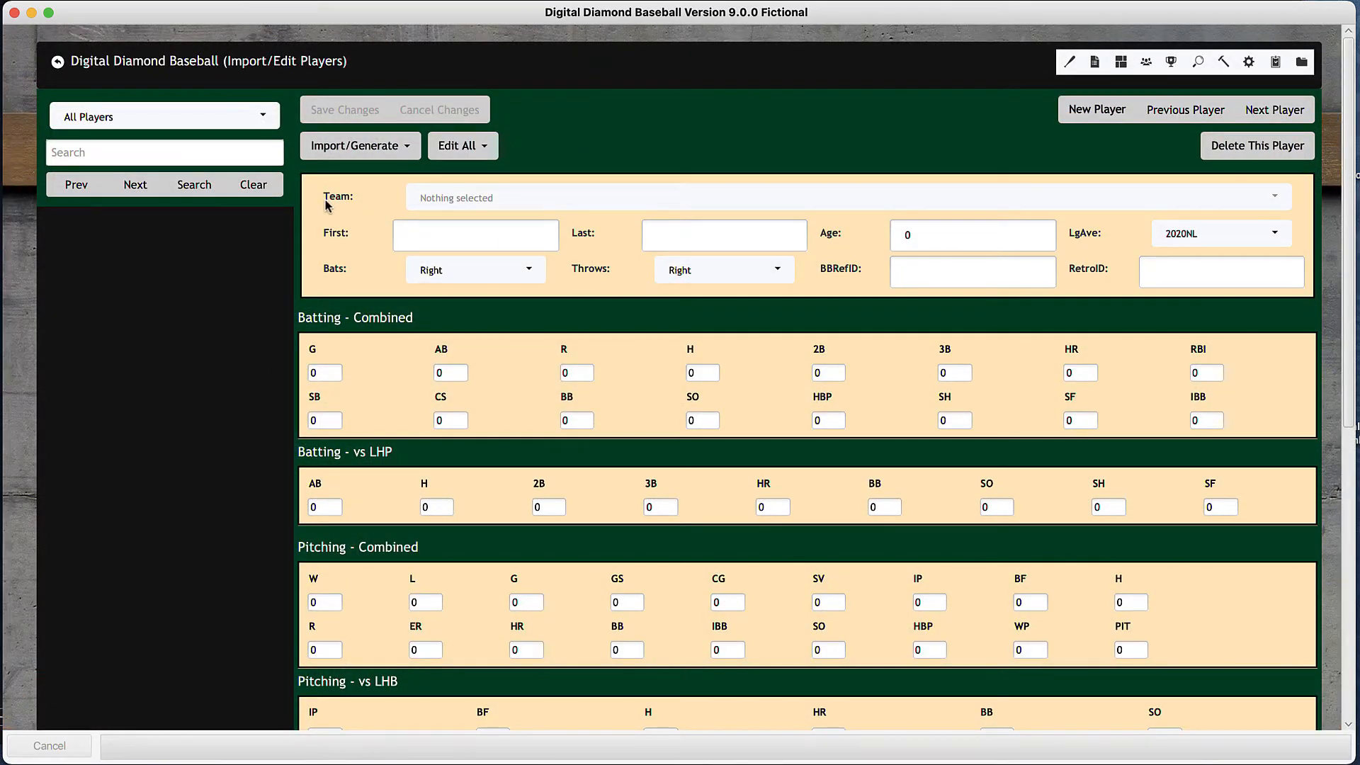
click(409, 147)
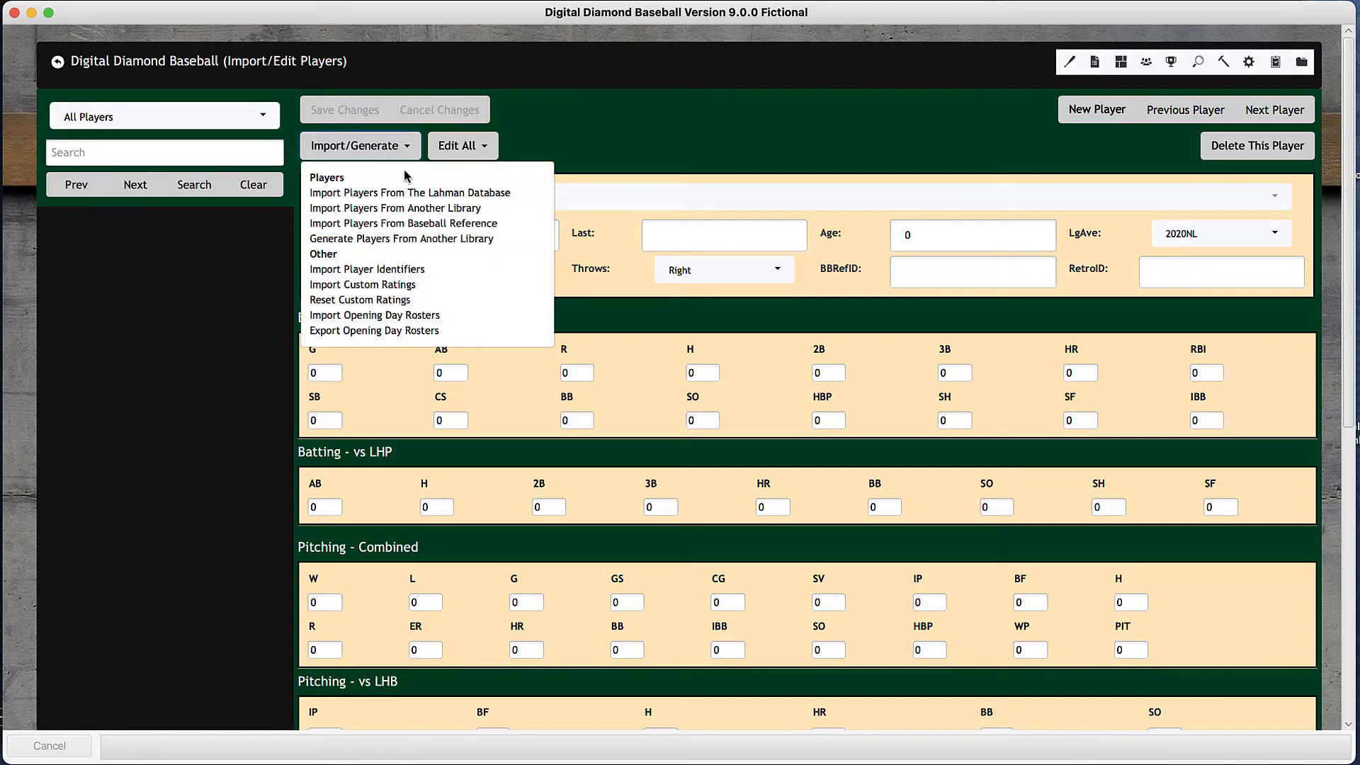
click(396, 241)
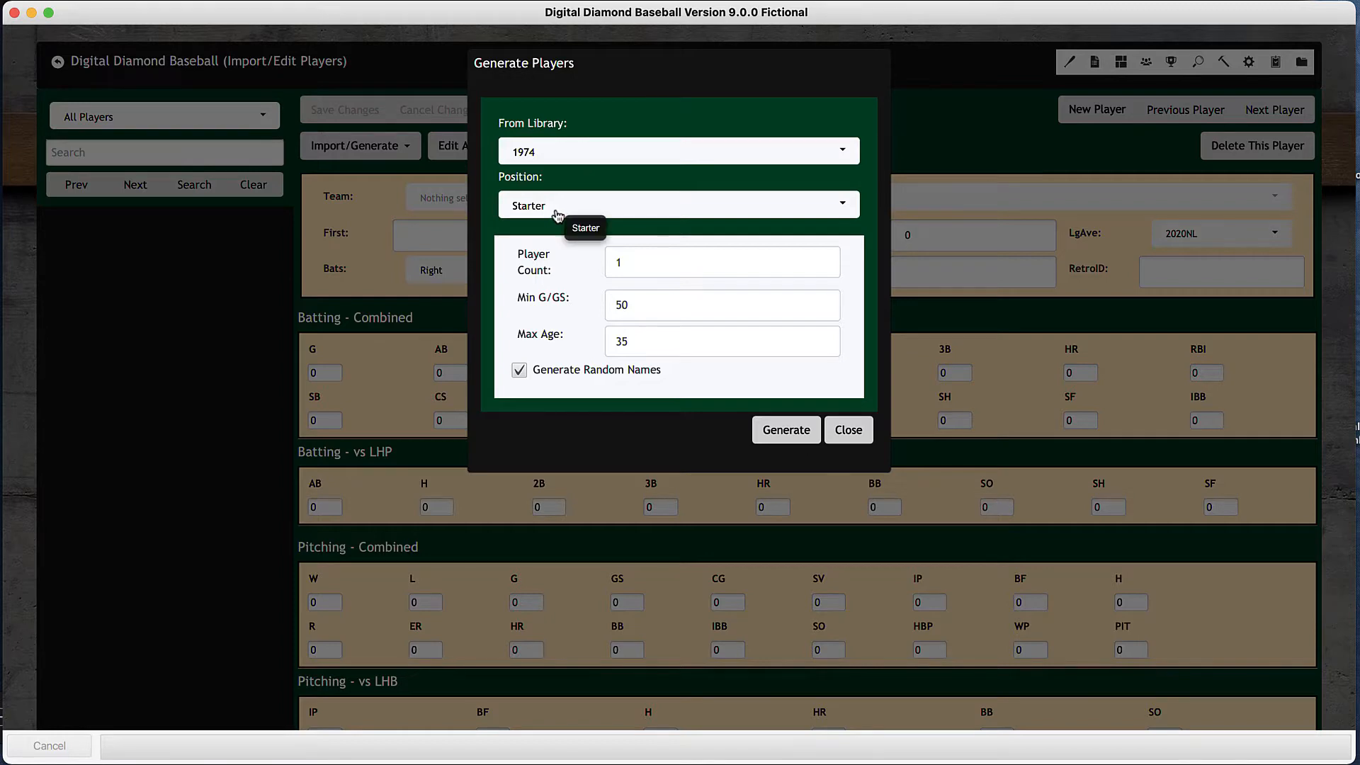
click(619, 261)
text(1)
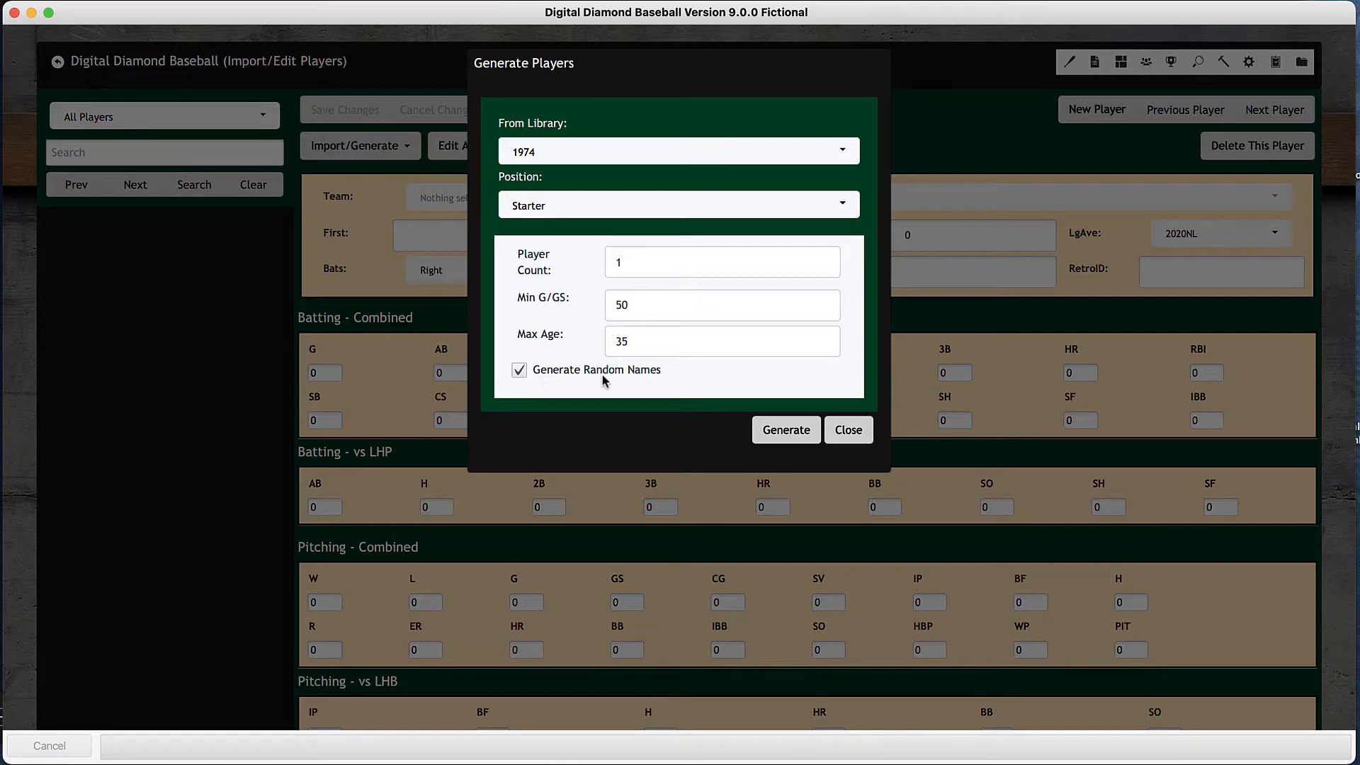
click(521, 368)
click(520, 375)
drag(638, 265, 611, 265)
text(80)
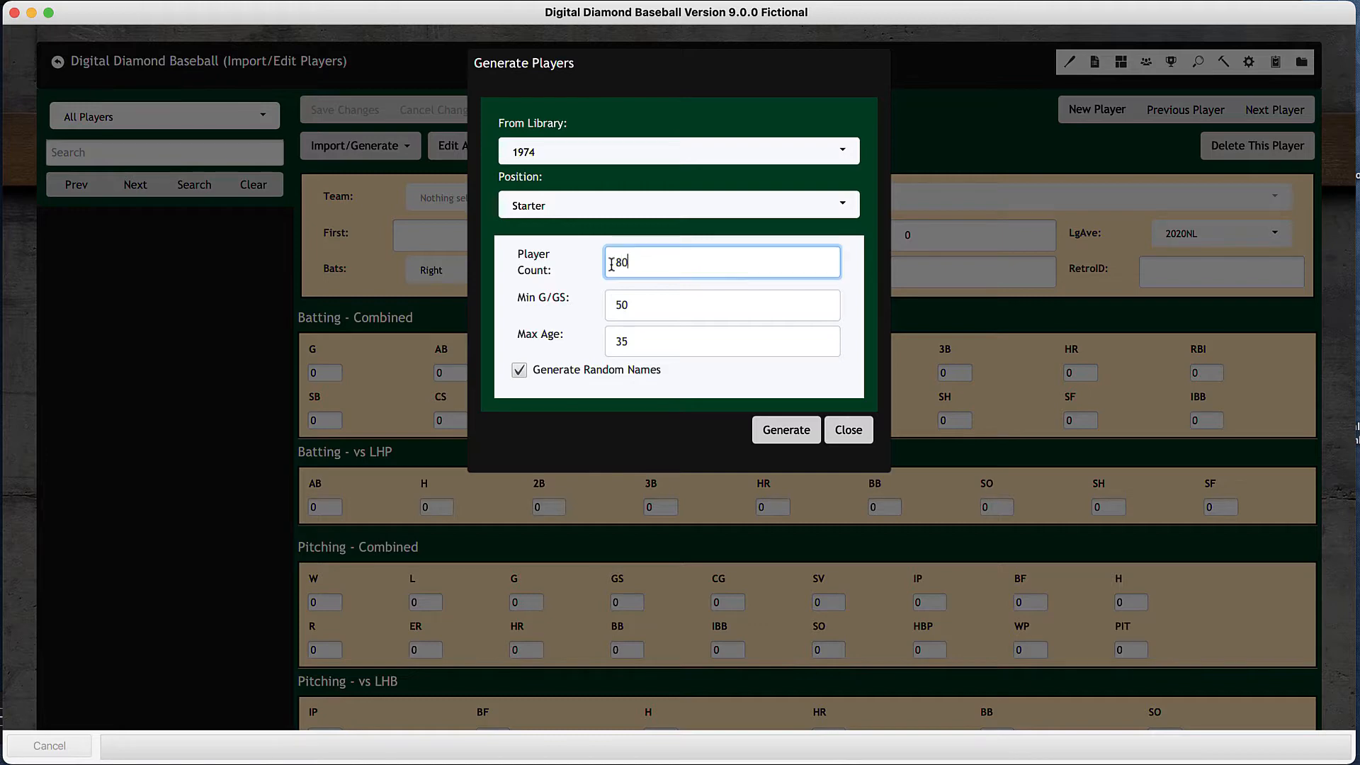
- Set the minimum G/GS to 5 and the maximum age to 40 for the generated players
click(658, 305)
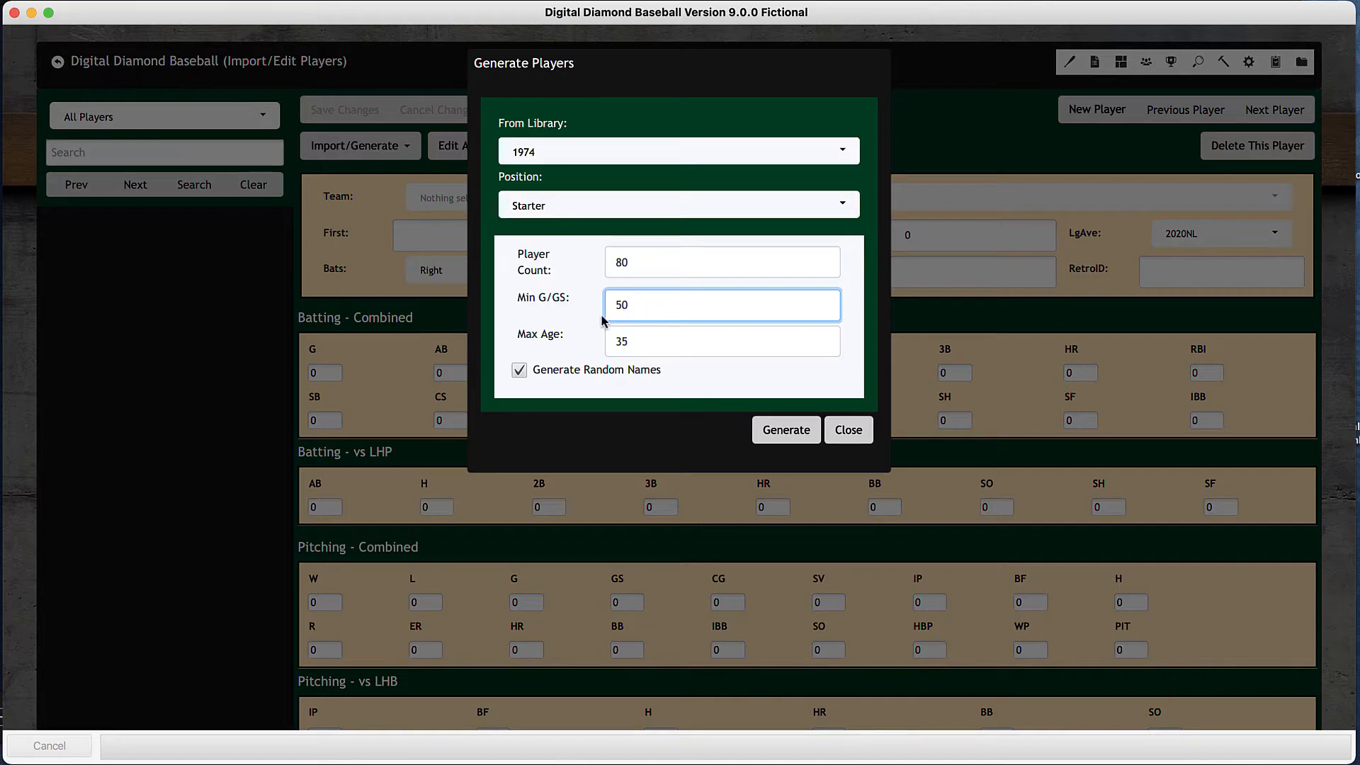
drag(636, 309, 614, 308)
text(10)
click(663, 348)
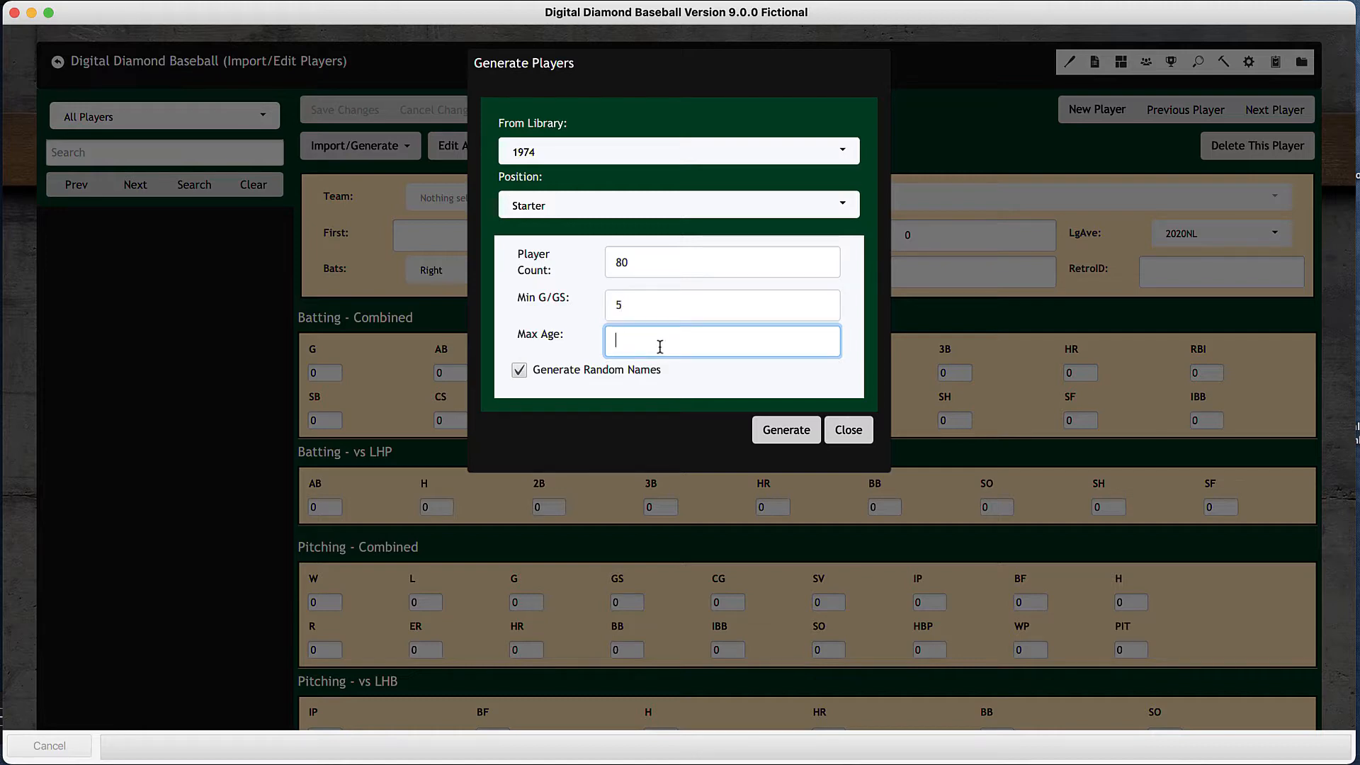
- Generate the 80 starters, and generate 80 relievers from the 1974 library with a minimum G/GS of 10
click(788, 433)
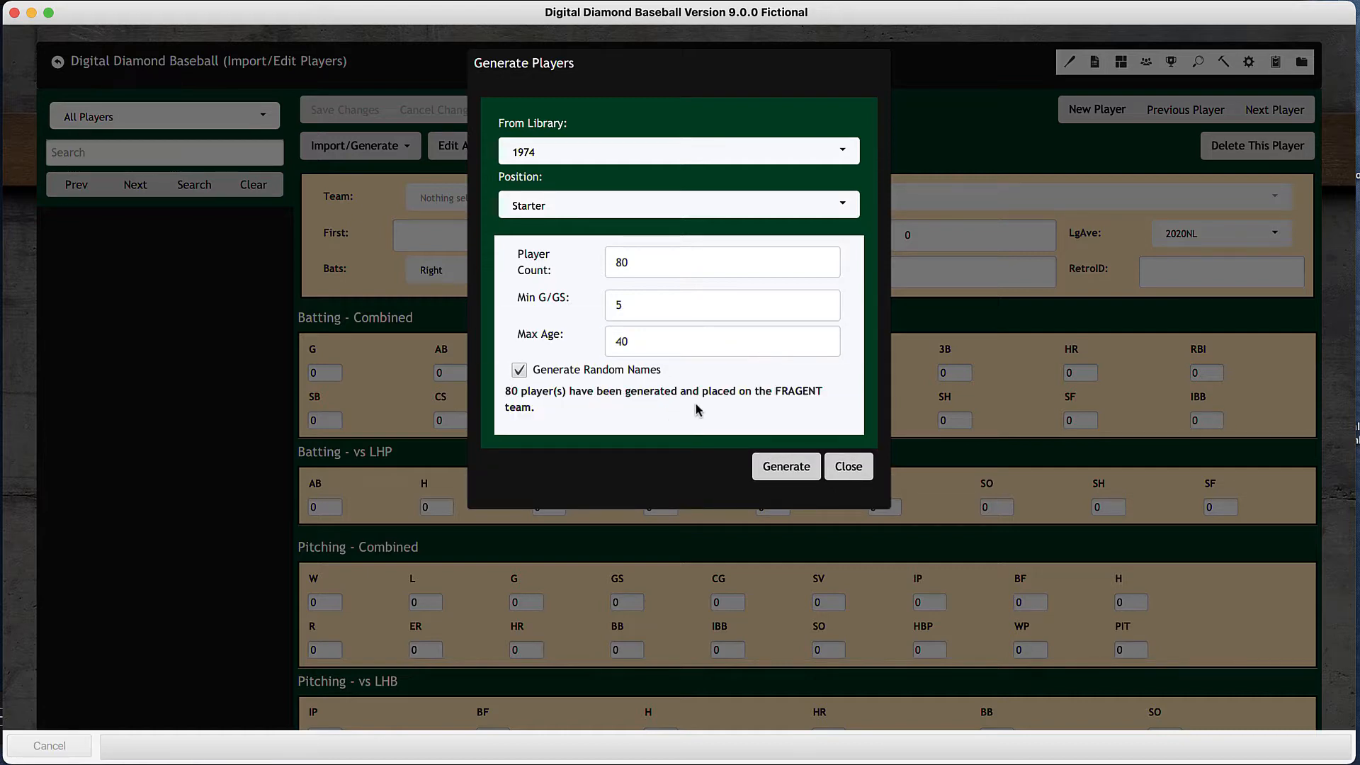
click(638, 215)
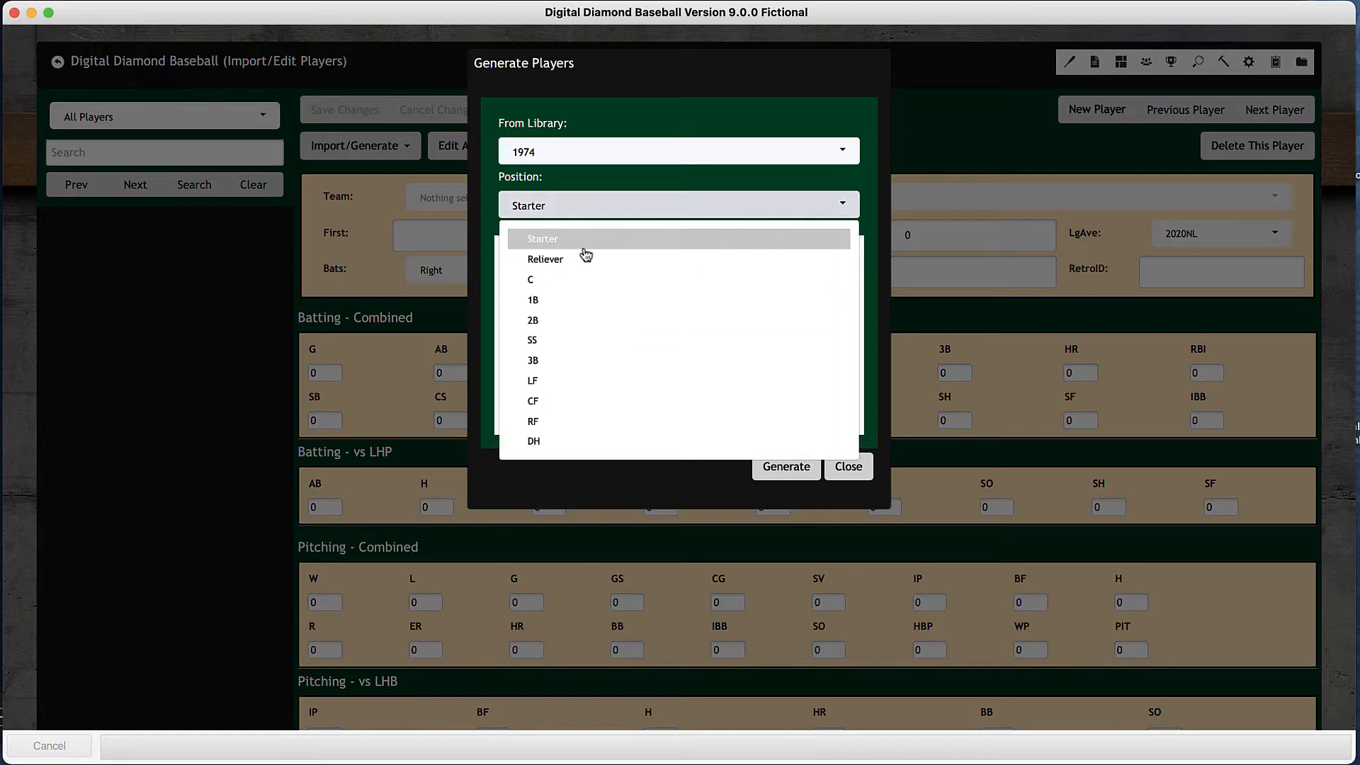
click(571, 262)
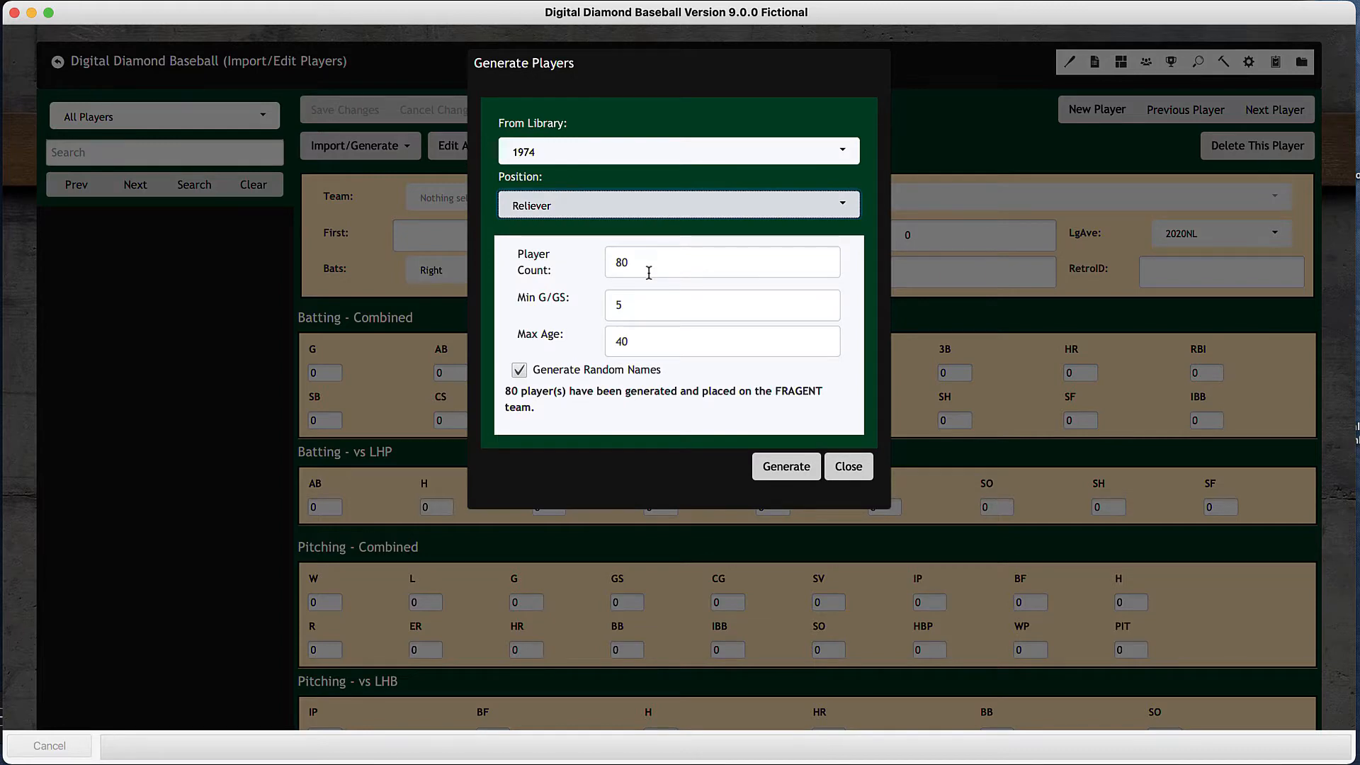
double_click(617, 306)
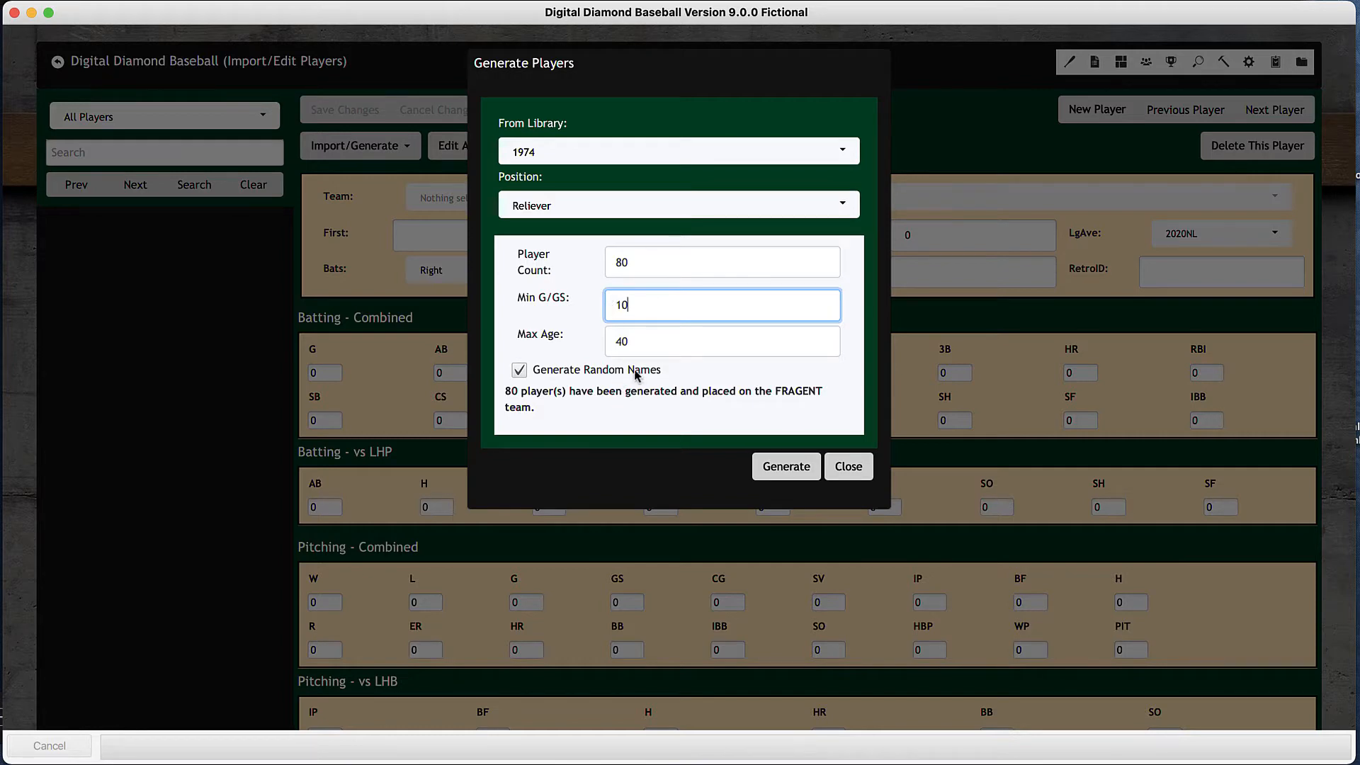
click(780, 469)
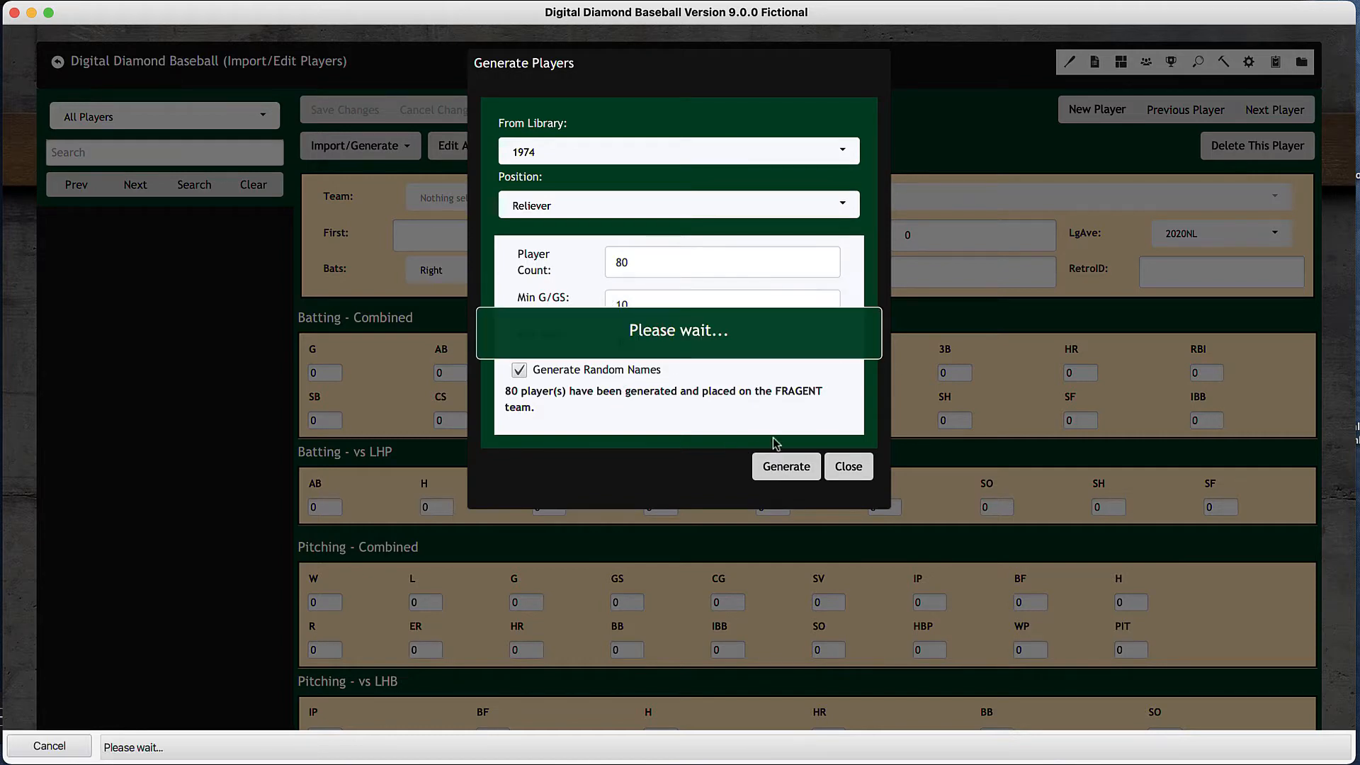
- Generate 12 catchers from the 1974 library with a minimum G/GS of 80 and a maximum age of 40
click(703, 211)
click(588, 283)
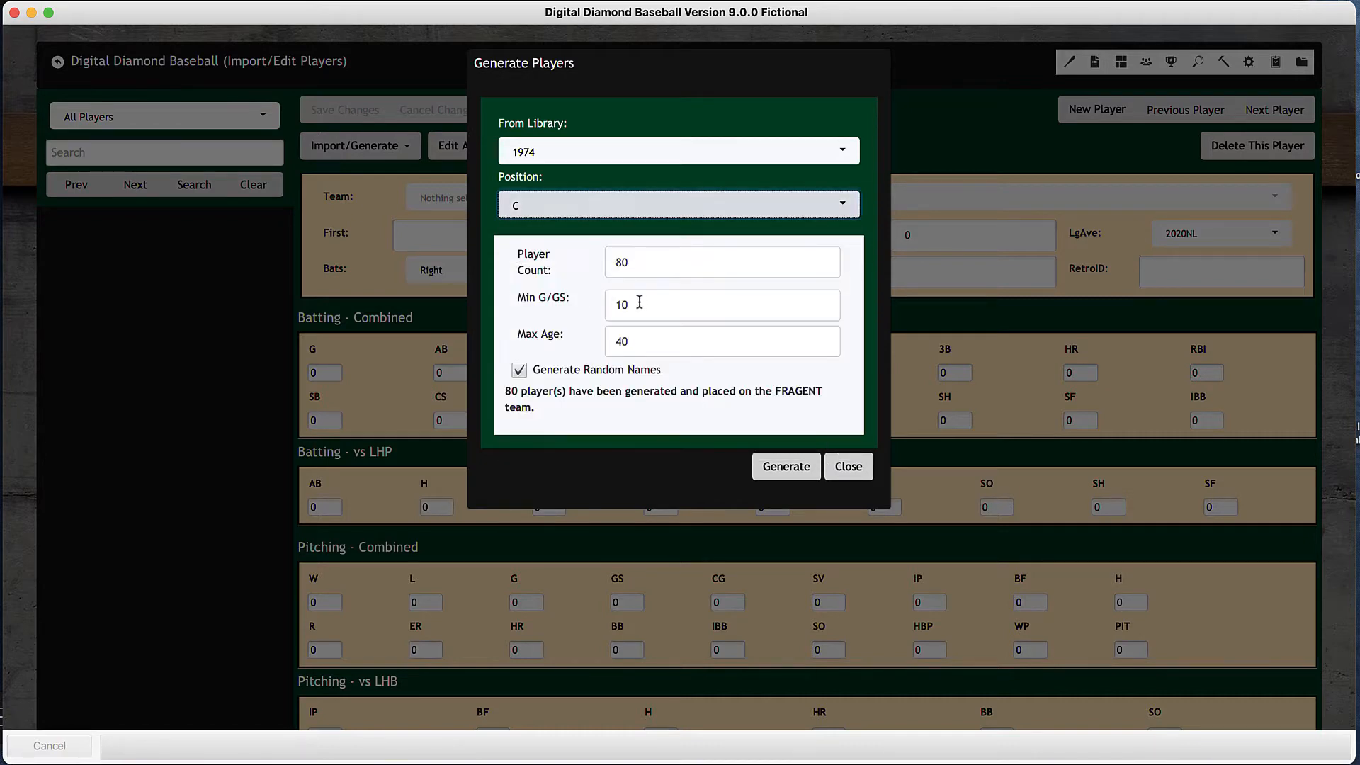
drag(645, 265, 596, 265)
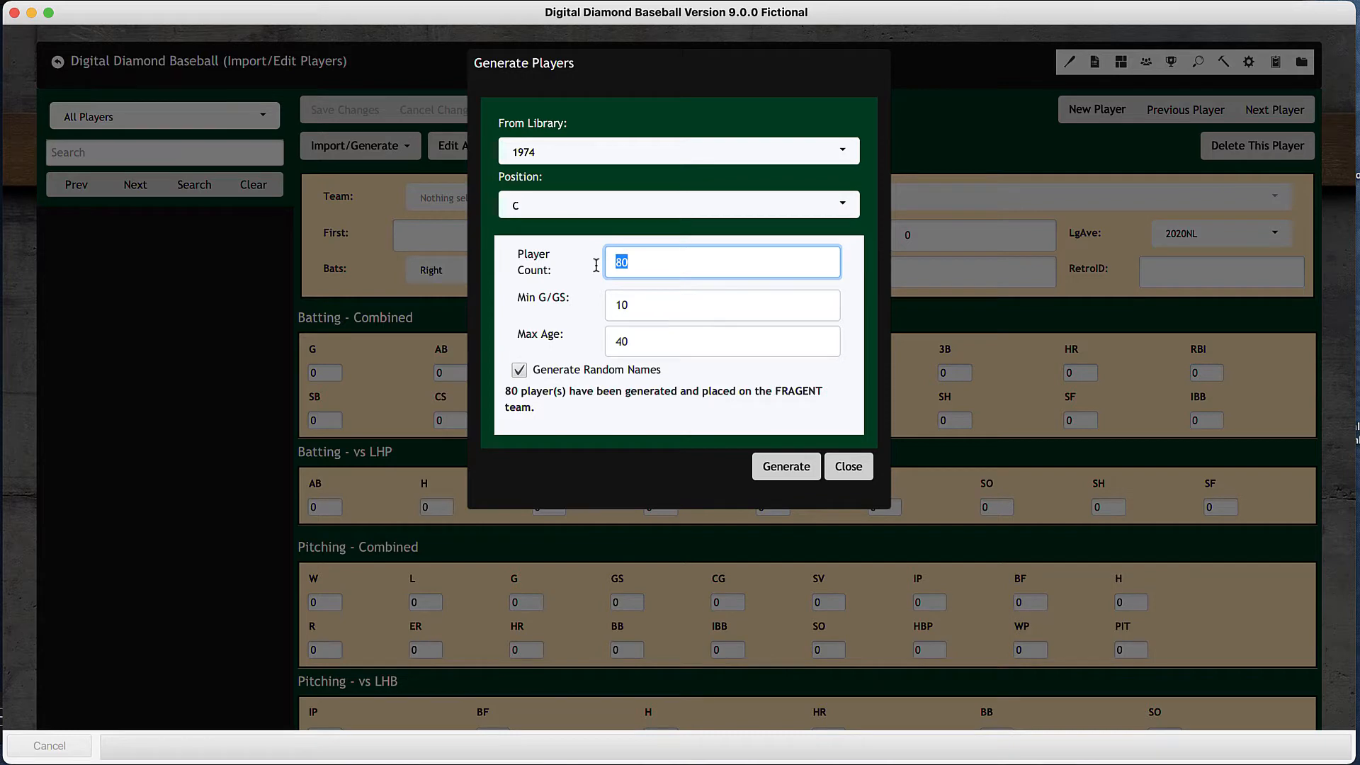
text(12)
drag(662, 309, 553, 314)
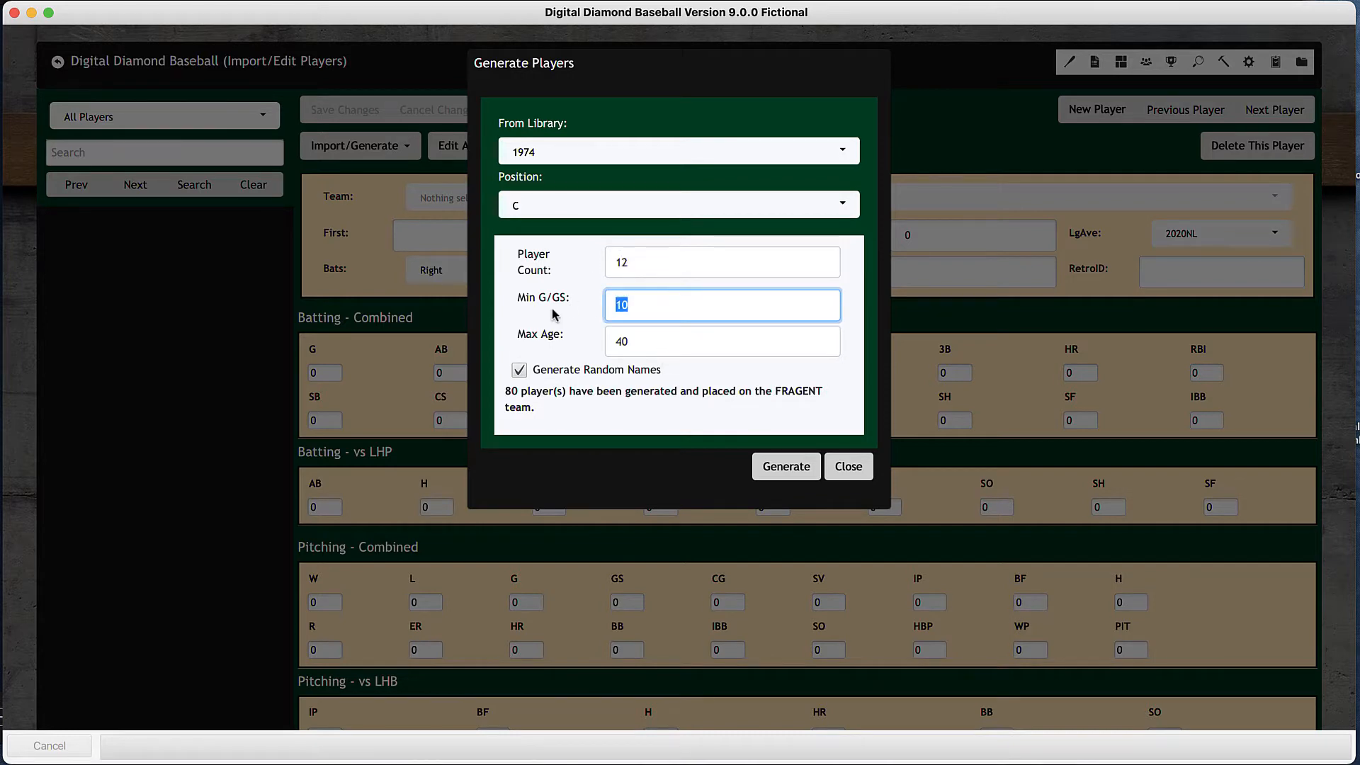
text(80)
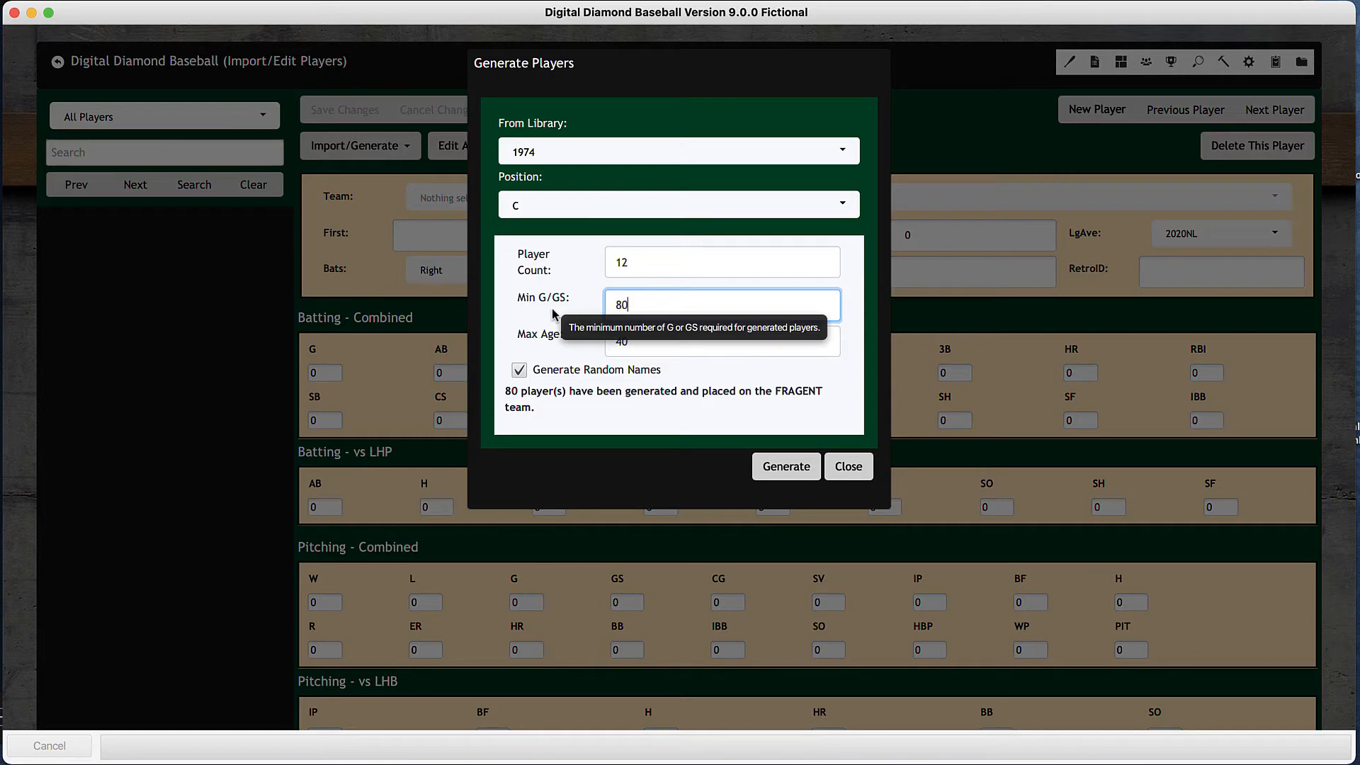
click(654, 343)
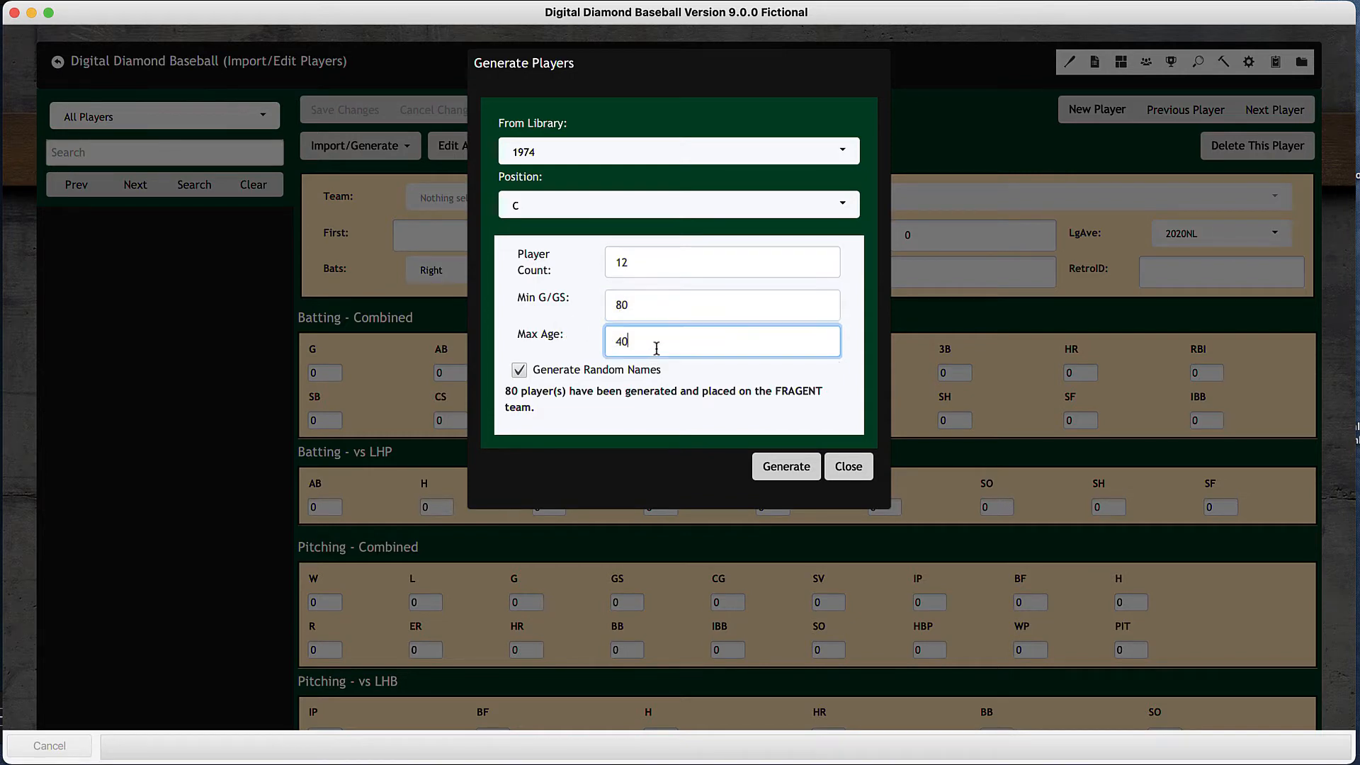
click(794, 470)
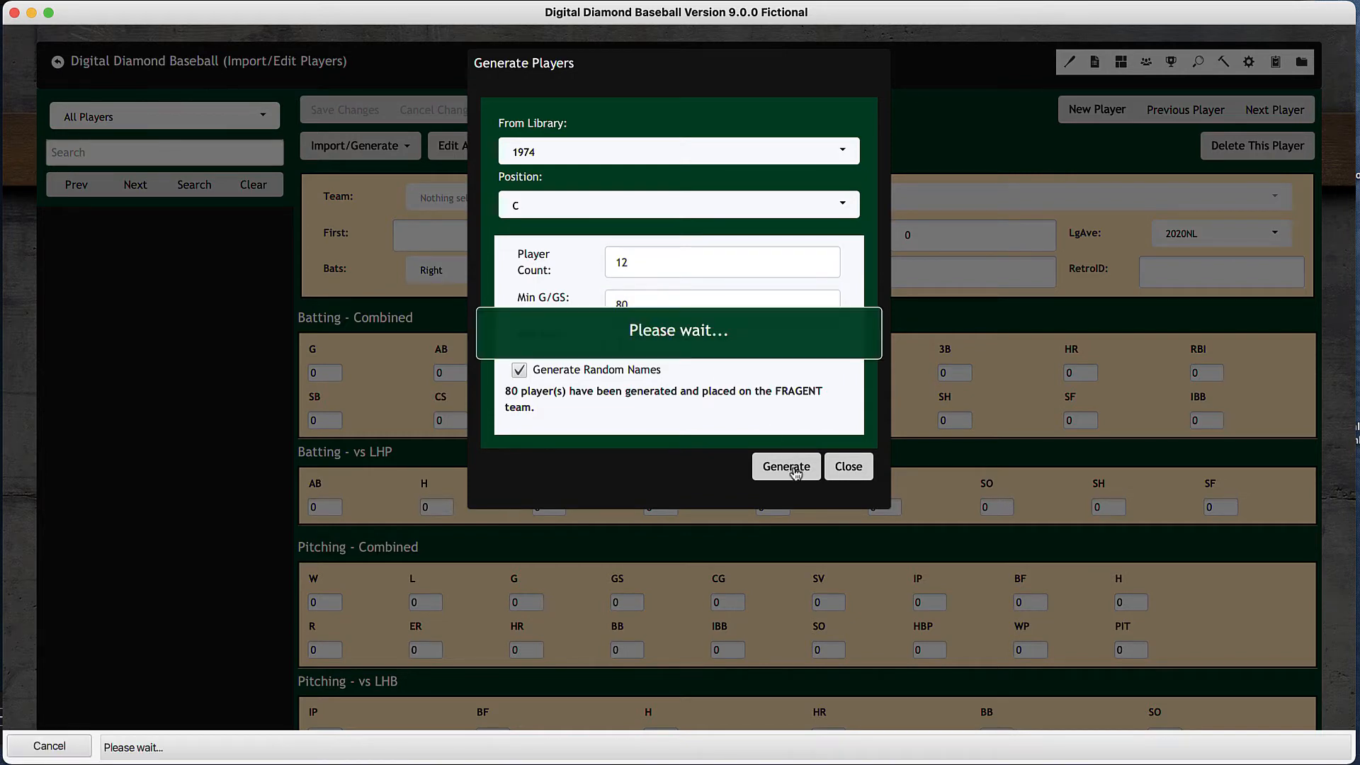
- Generate 12 first basemen and 12 second basemen with the same library and limits
click(693, 210)
click(572, 304)
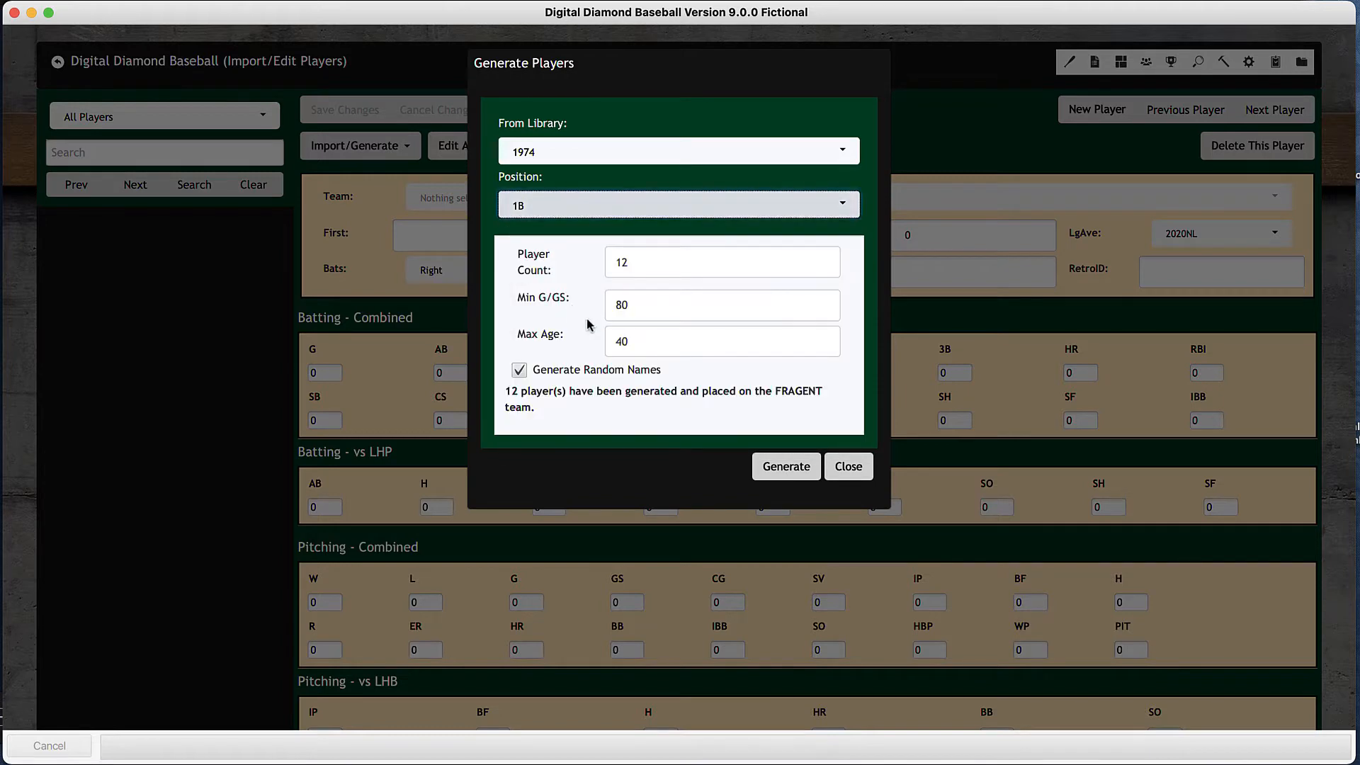
click(786, 467)
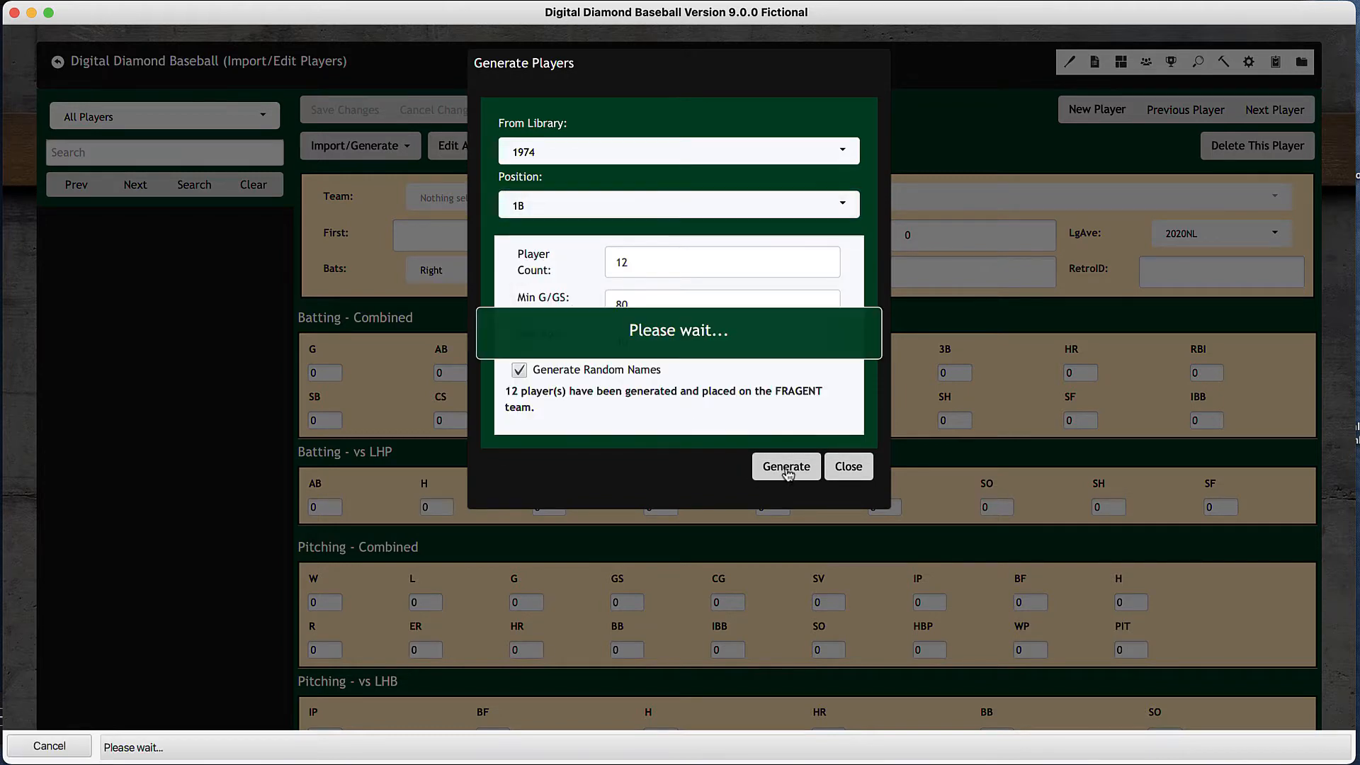
click(712, 208)
click(578, 319)
click(775, 468)
- Generate 12 shortstops and 12 third basemen with the same settings
click(656, 208)
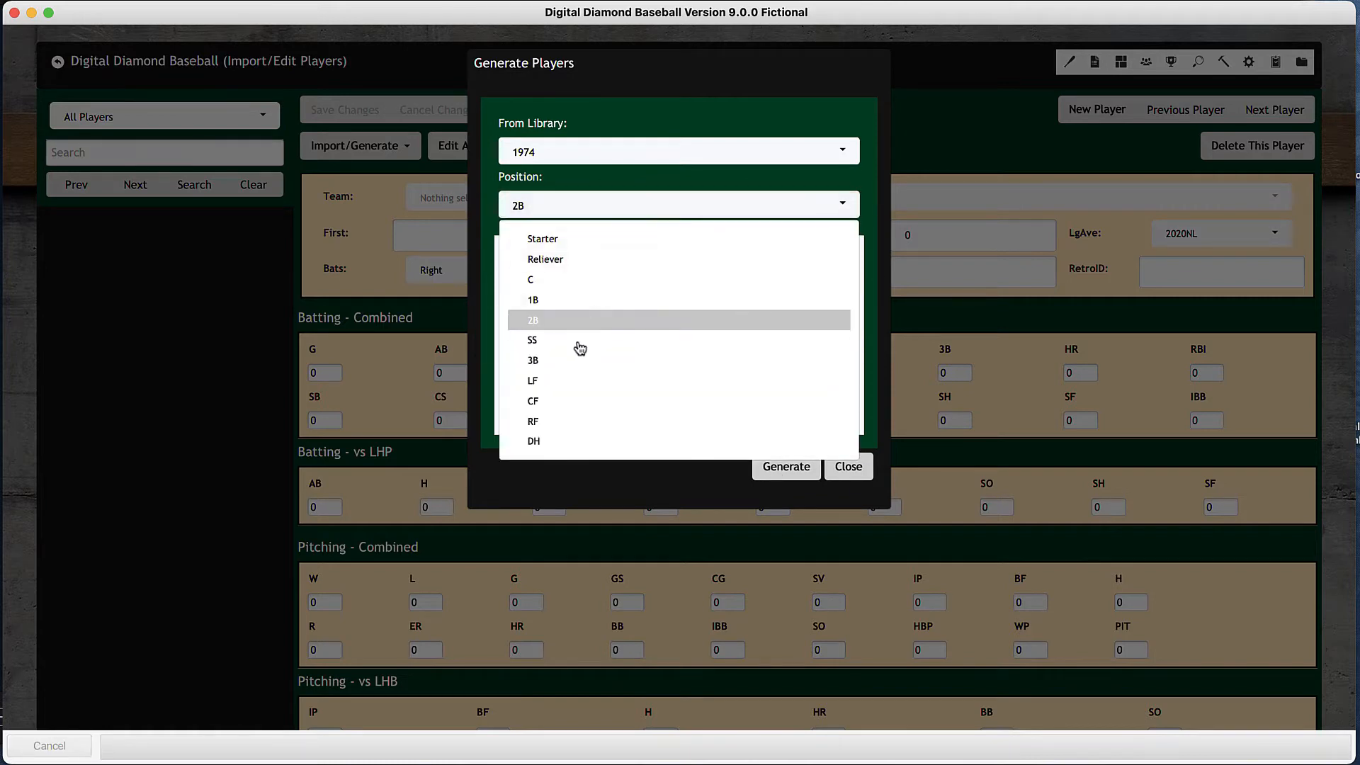
click(577, 349)
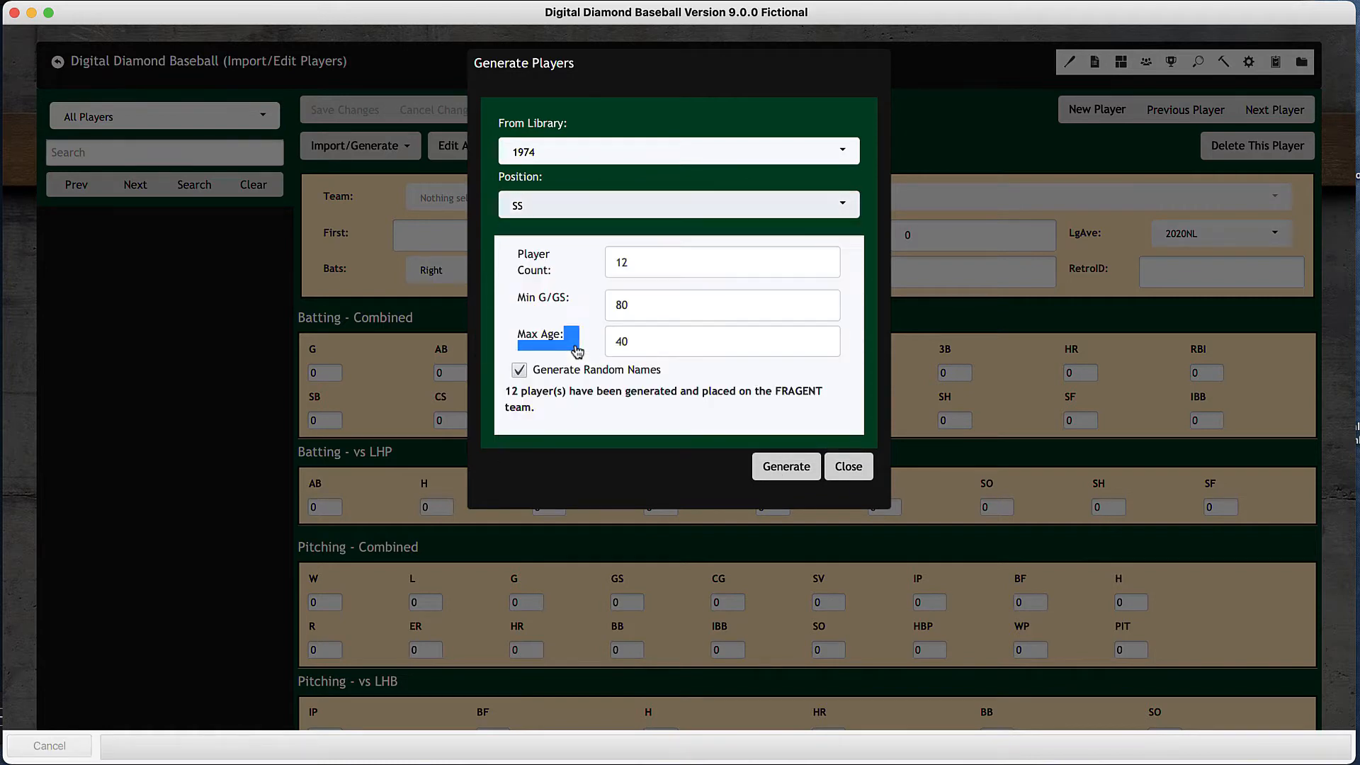
click(780, 473)
click(684, 208)
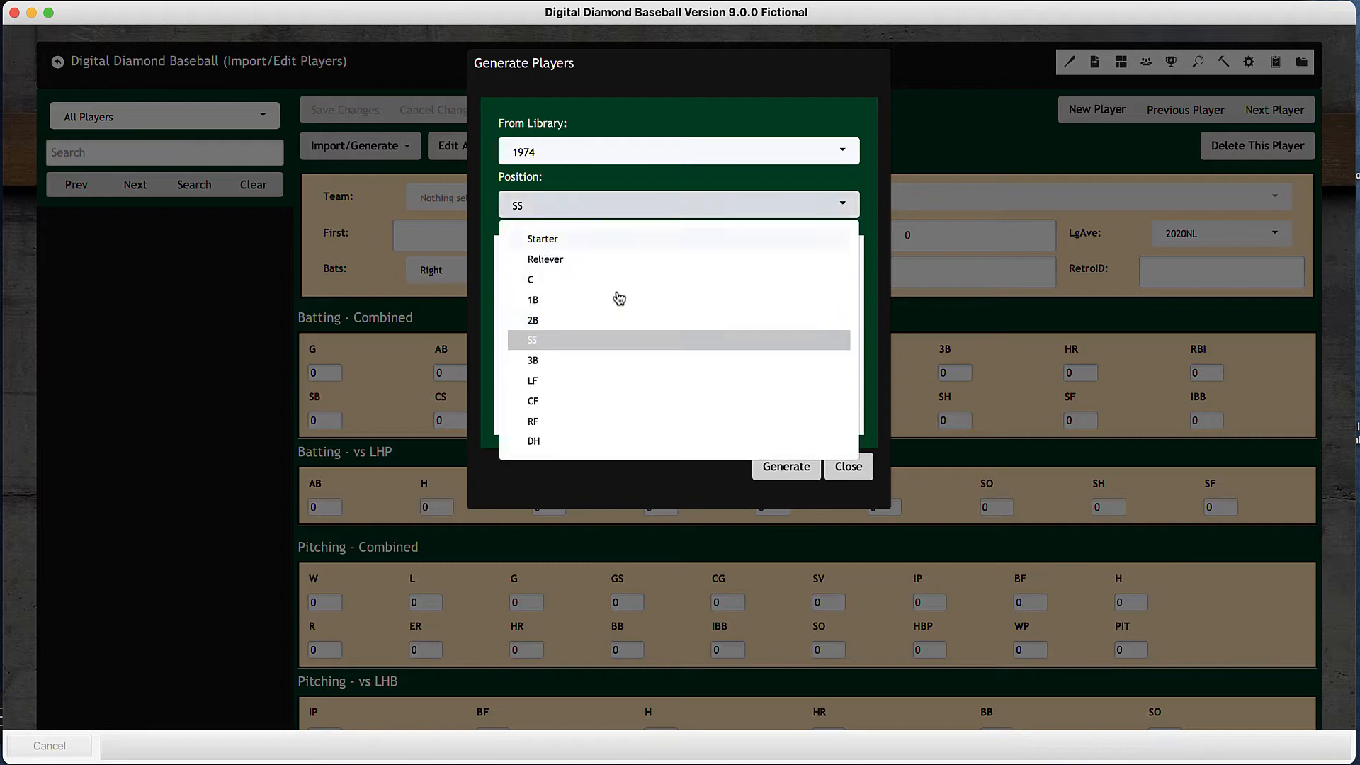
click(563, 370)
click(778, 466)
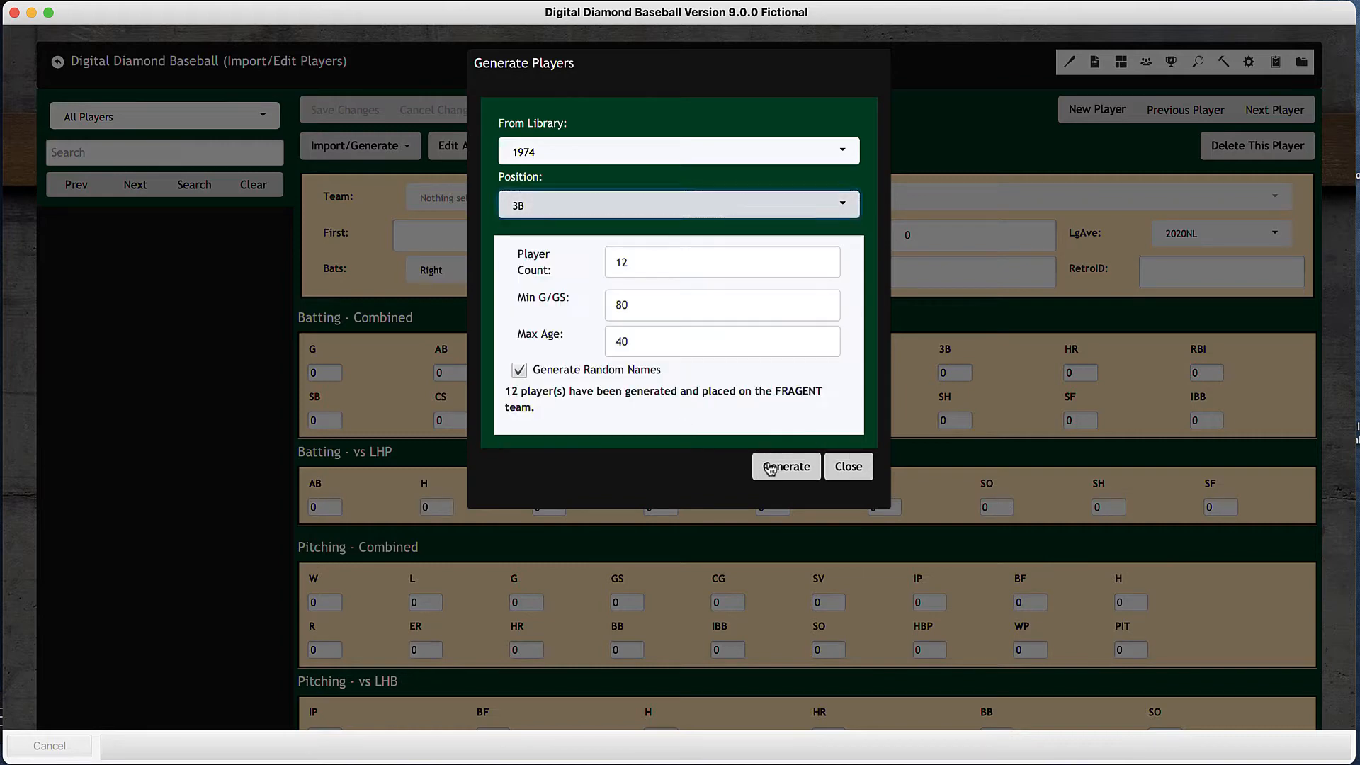
- Generate 12 left fielders and 12 center fielders with the same settings
click(680, 208)
click(556, 383)
click(782, 462)
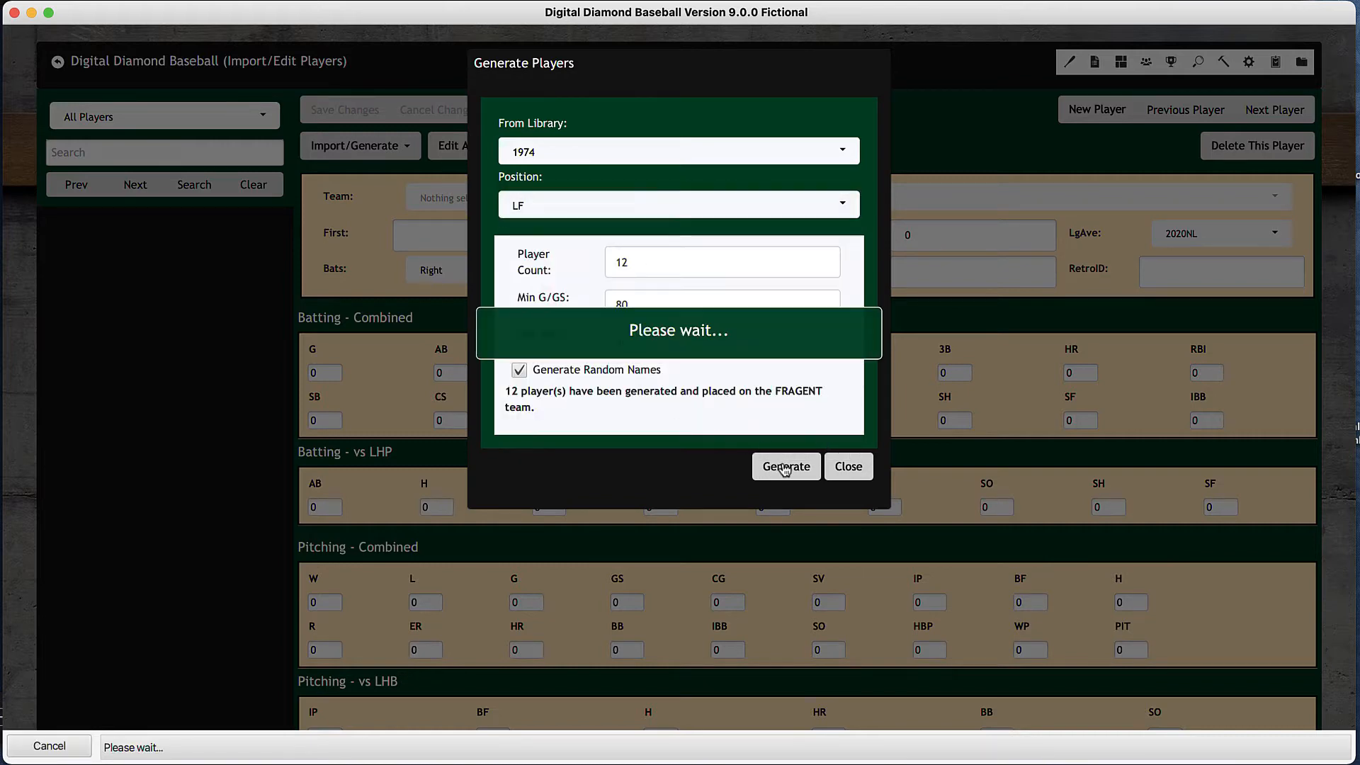
click(689, 212)
click(559, 406)
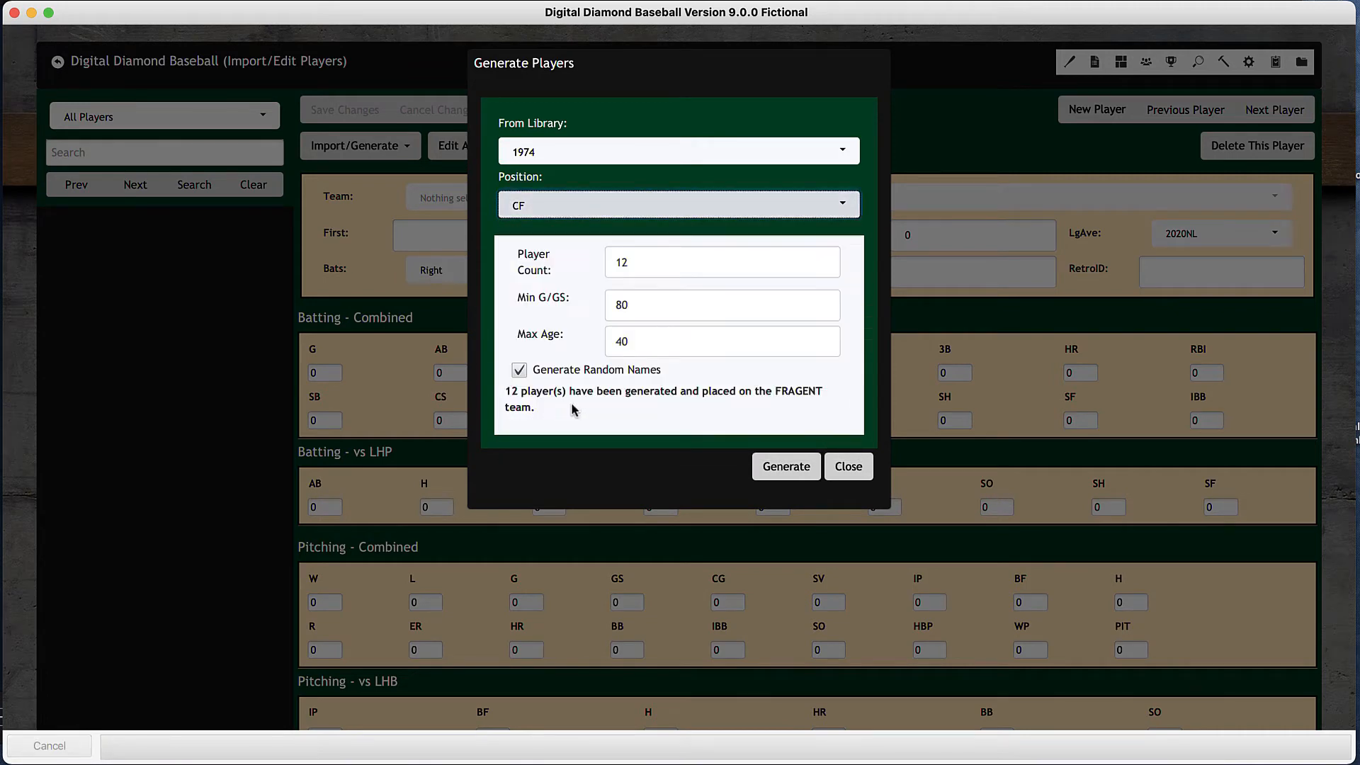
click(778, 466)
- Generate 12 right fielders with the same settings and close the player generator
click(685, 213)
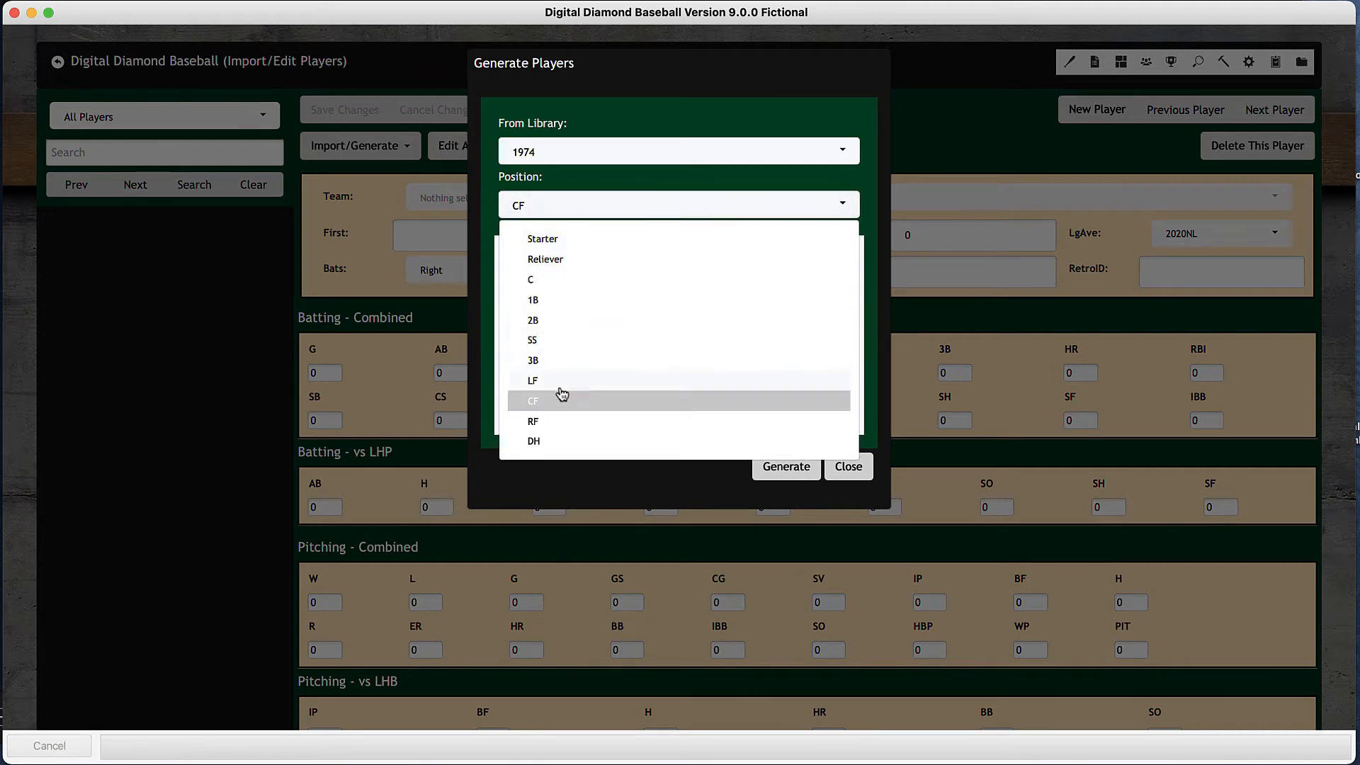
click(552, 424)
click(780, 469)
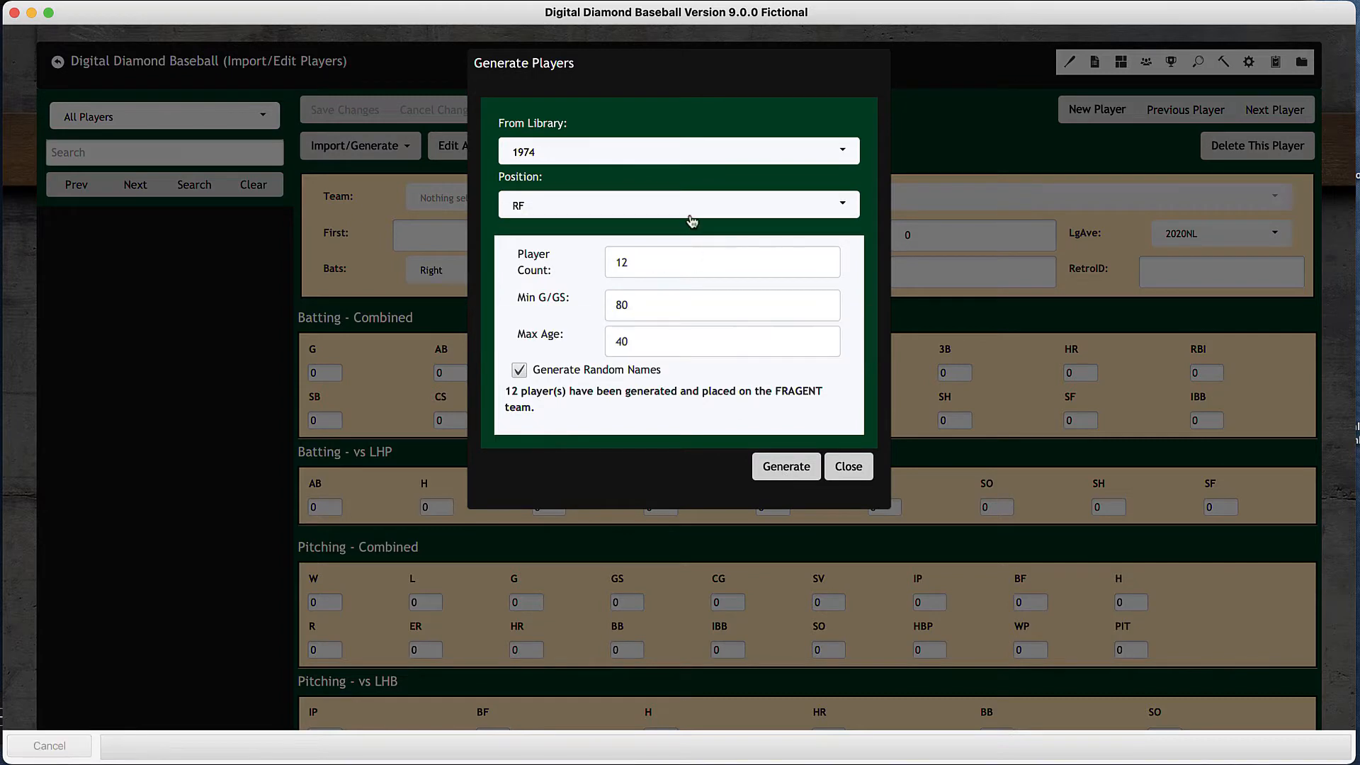
click(848, 468)
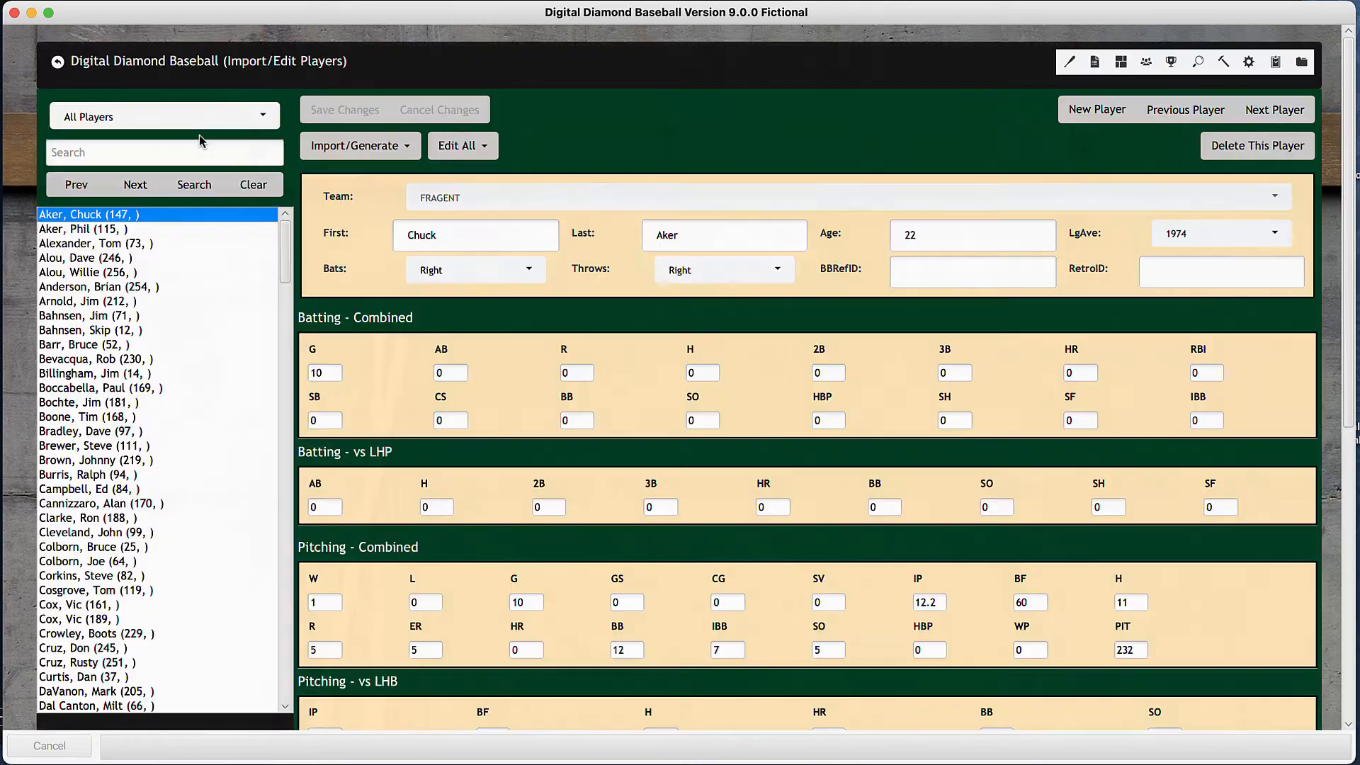
- Filter the player list to the FRAGENT team and examine the batting and pitching statistics of several generated players
click(201, 126)
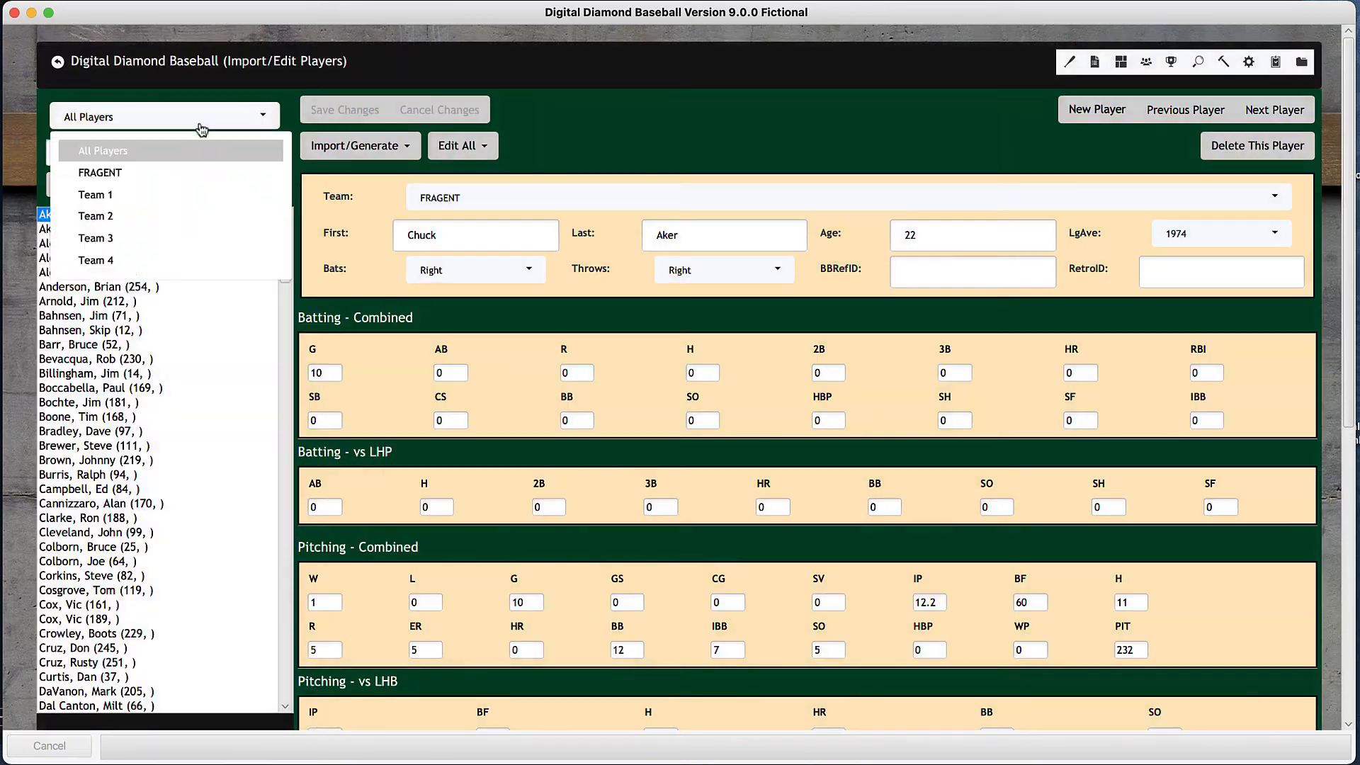
scroll(139, 271, down, 1)
click(142, 166)
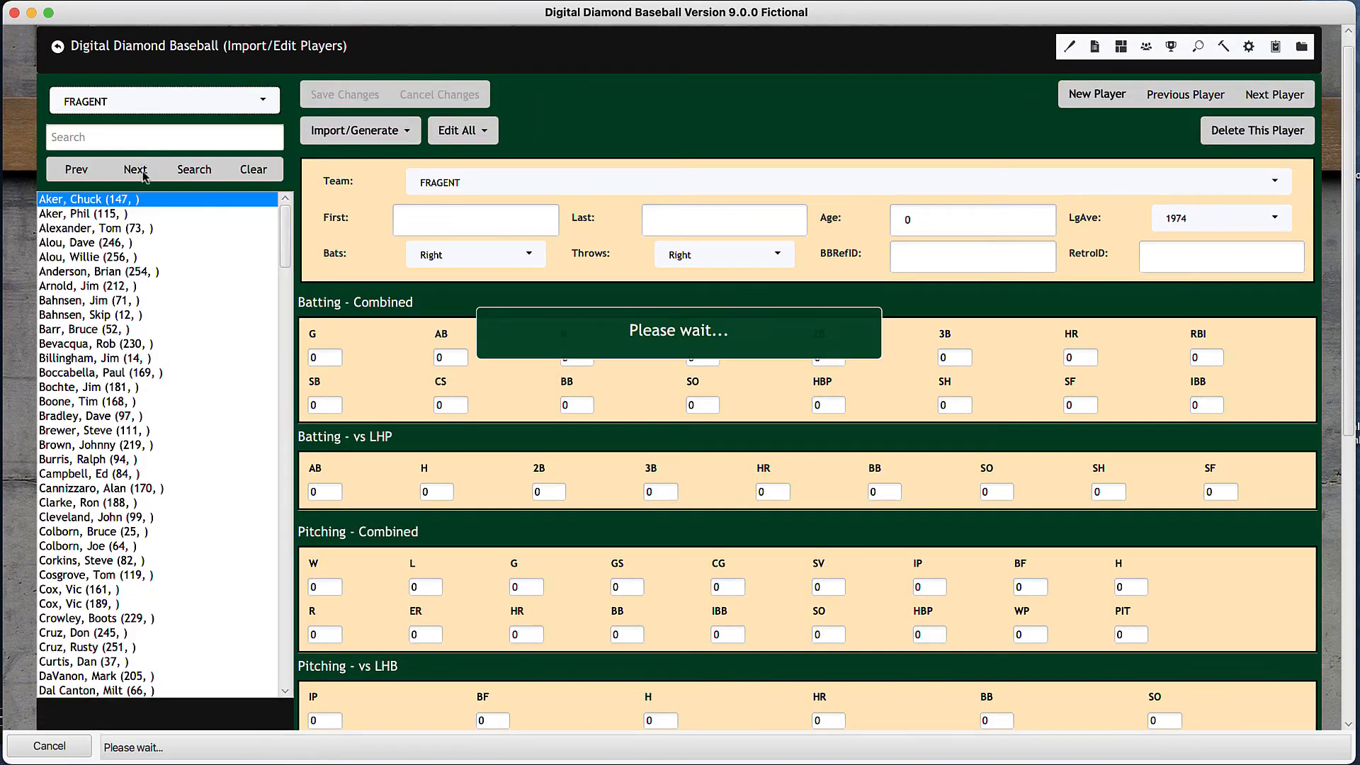
scroll(169, 323, down, 15)
scroll(169, 326, down, 15)
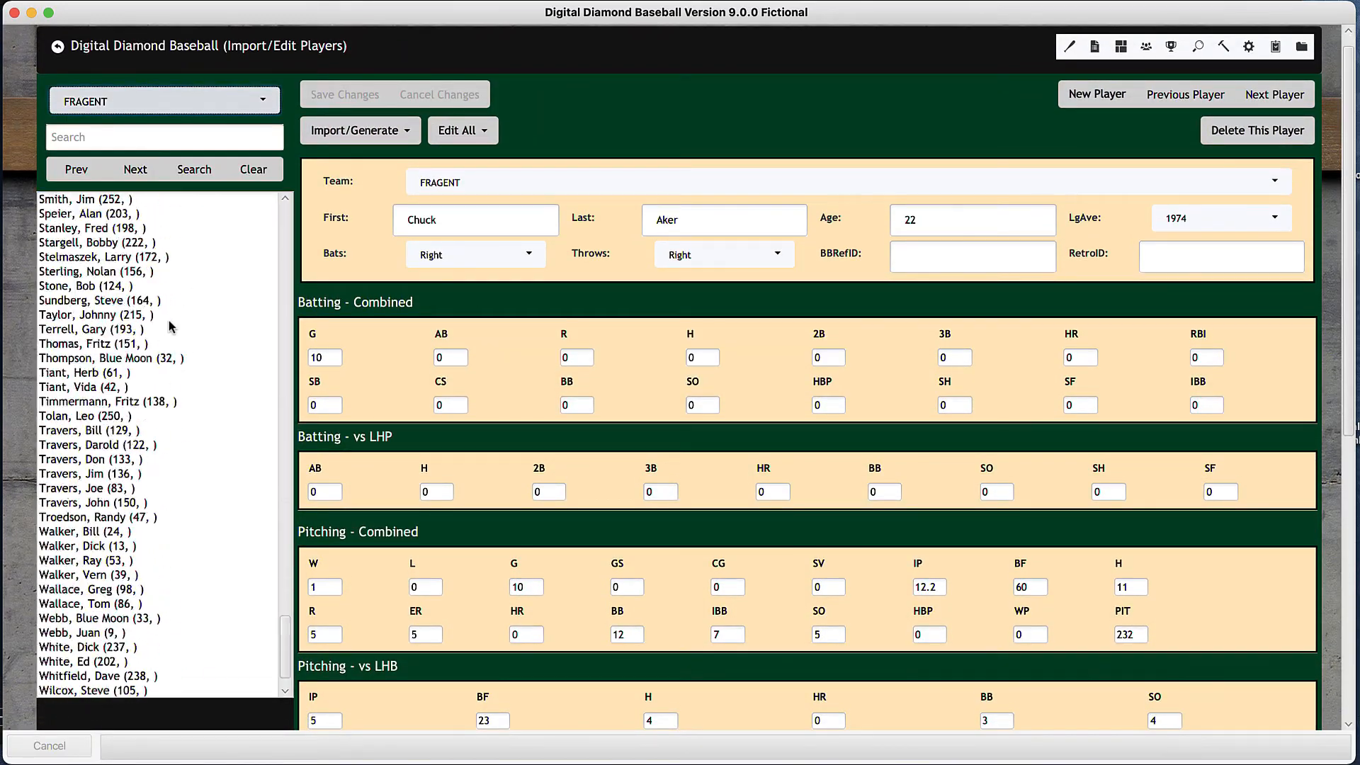
scroll(168, 324, up, 15)
scroll(169, 323, up, 15)
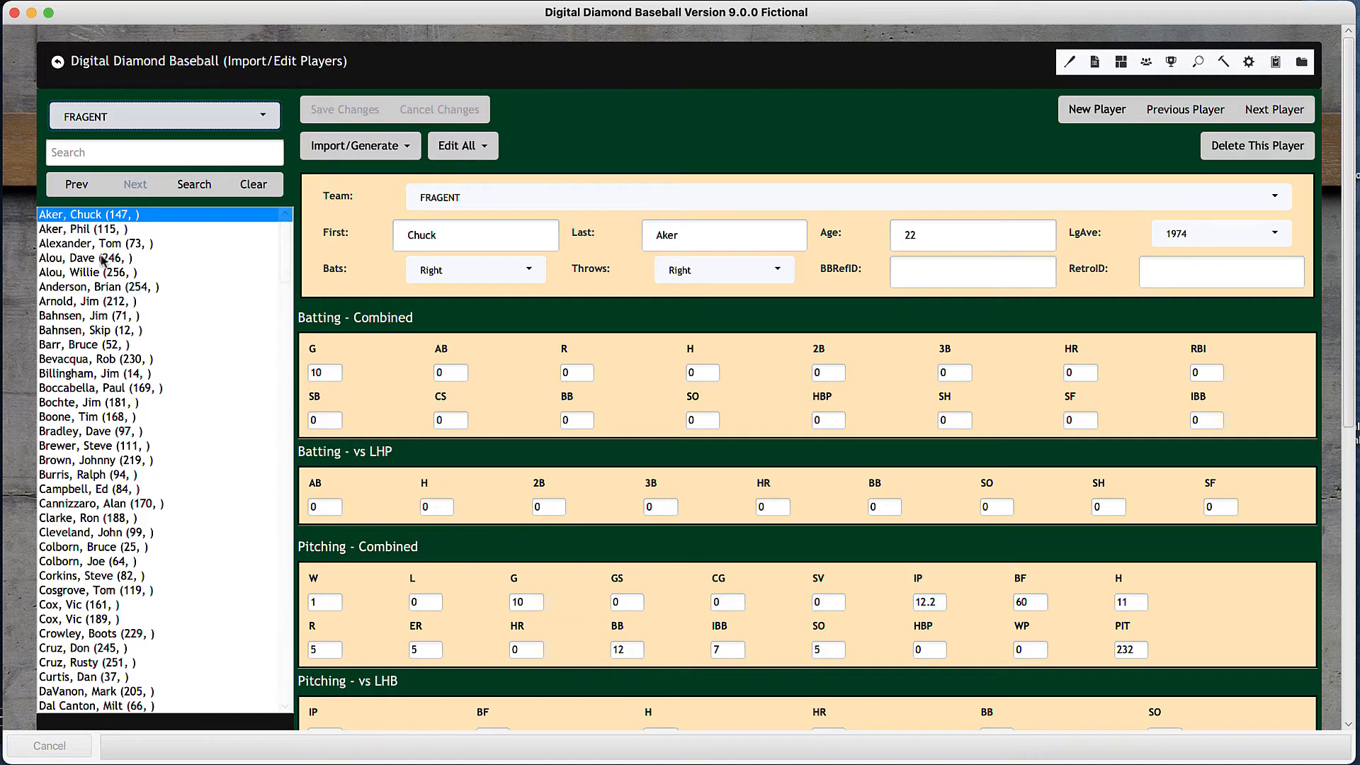
click(89, 275)
click(85, 330)
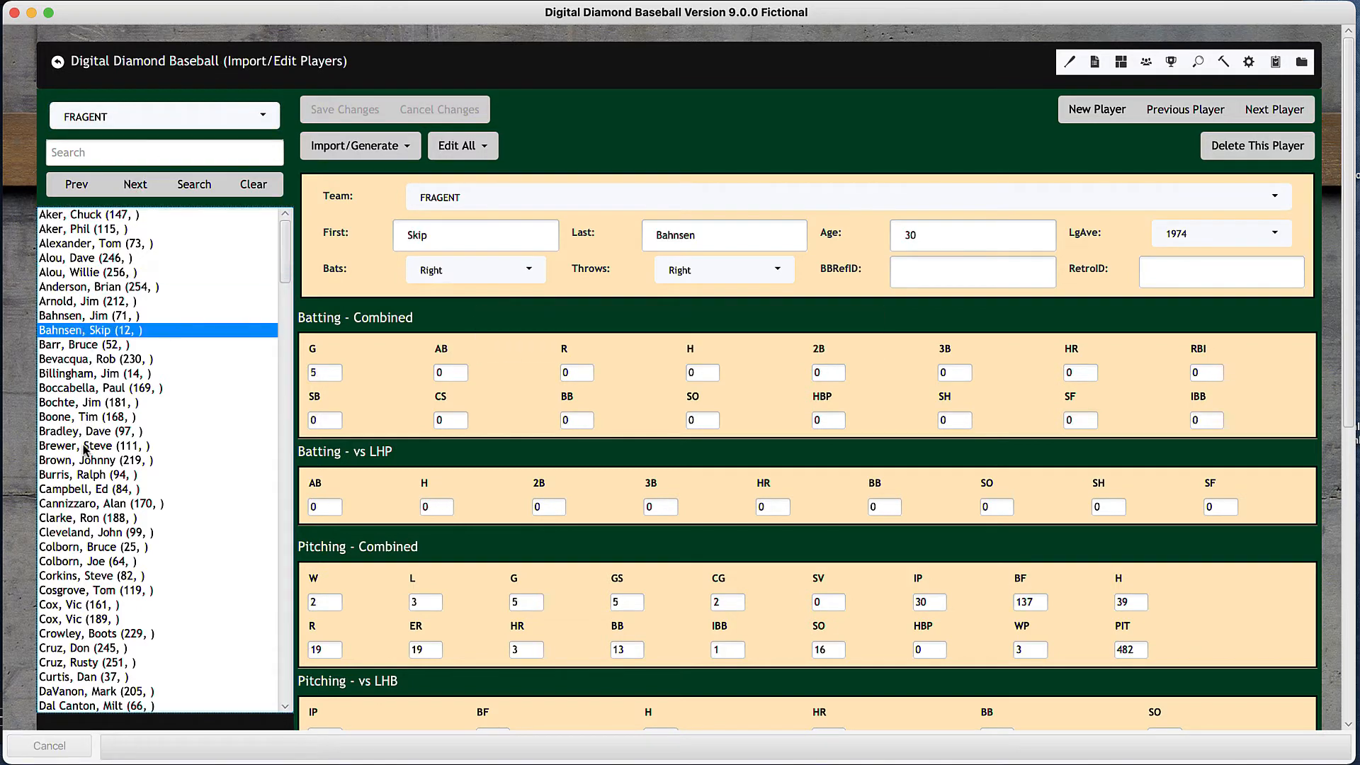
click(82, 577)
scroll(84, 574, down, 5)
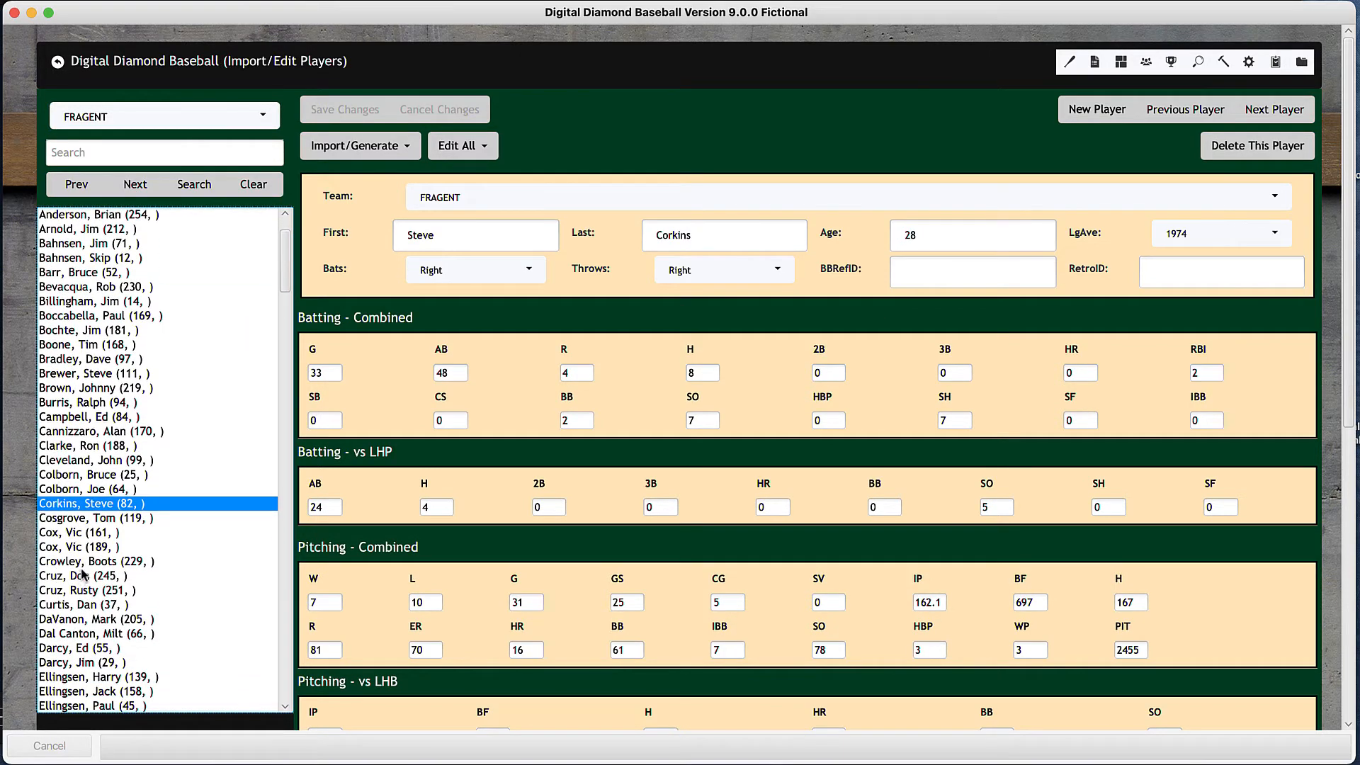
click(86, 565)
scroll(86, 572, down, 6)
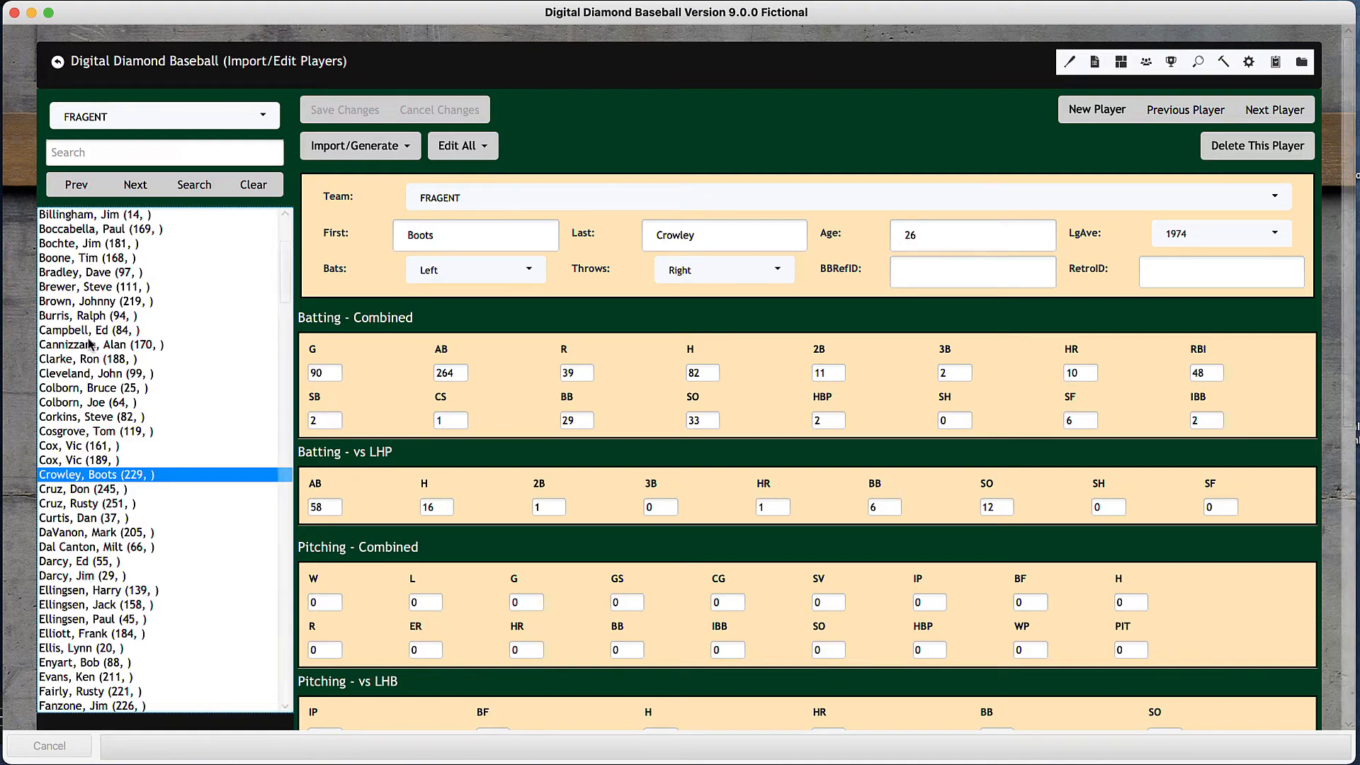
- Create a new 40-round snake draft, turning off duplicate record combining and player release while keeping free agent activation on
click(153, 67)
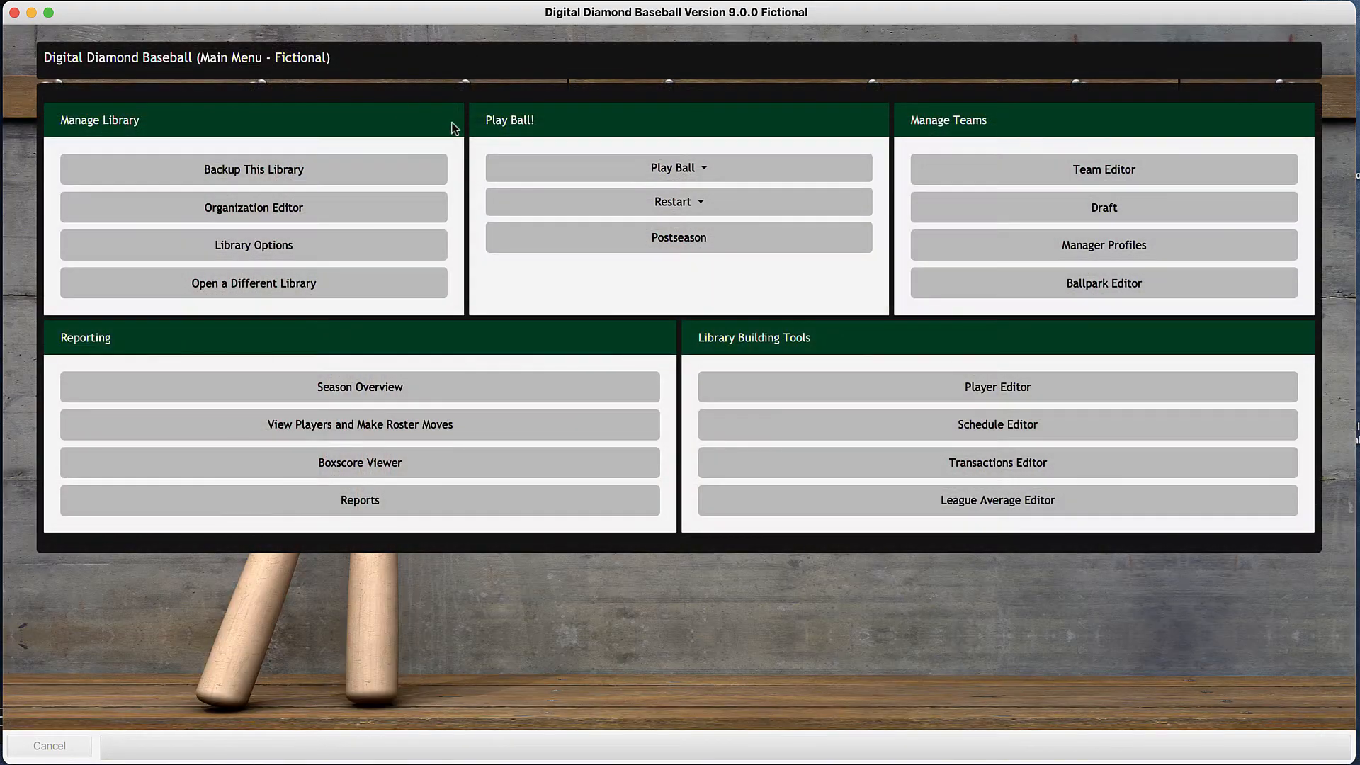
click(1069, 210)
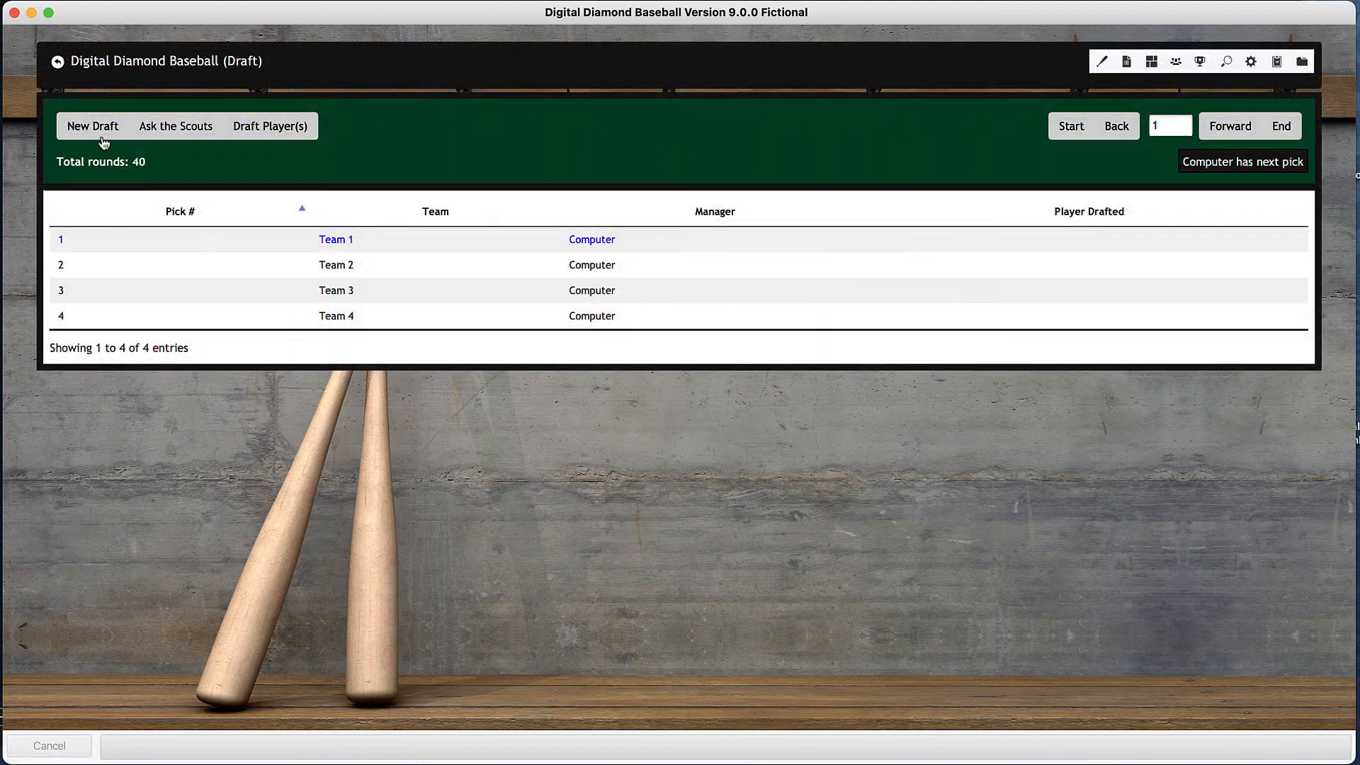
click(91, 127)
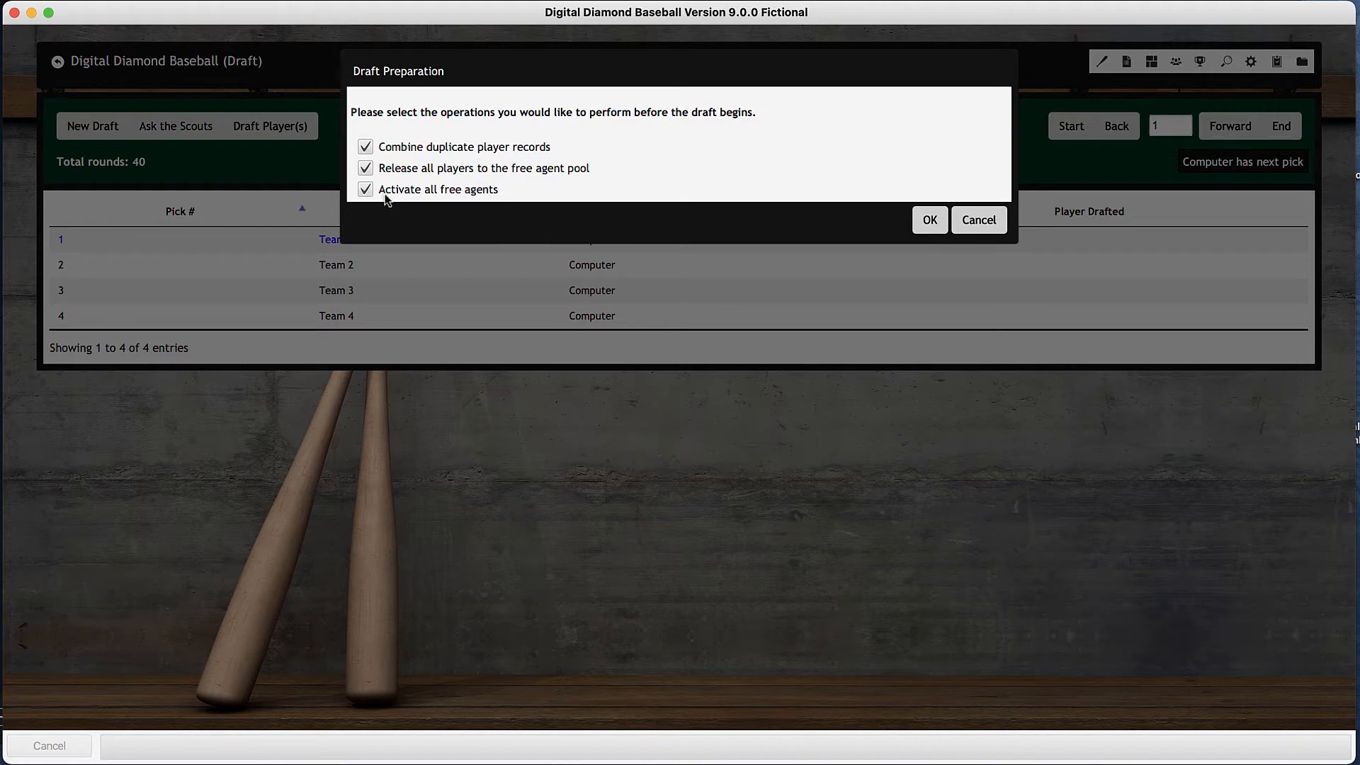
click(366, 169)
click(366, 148)
click(930, 220)
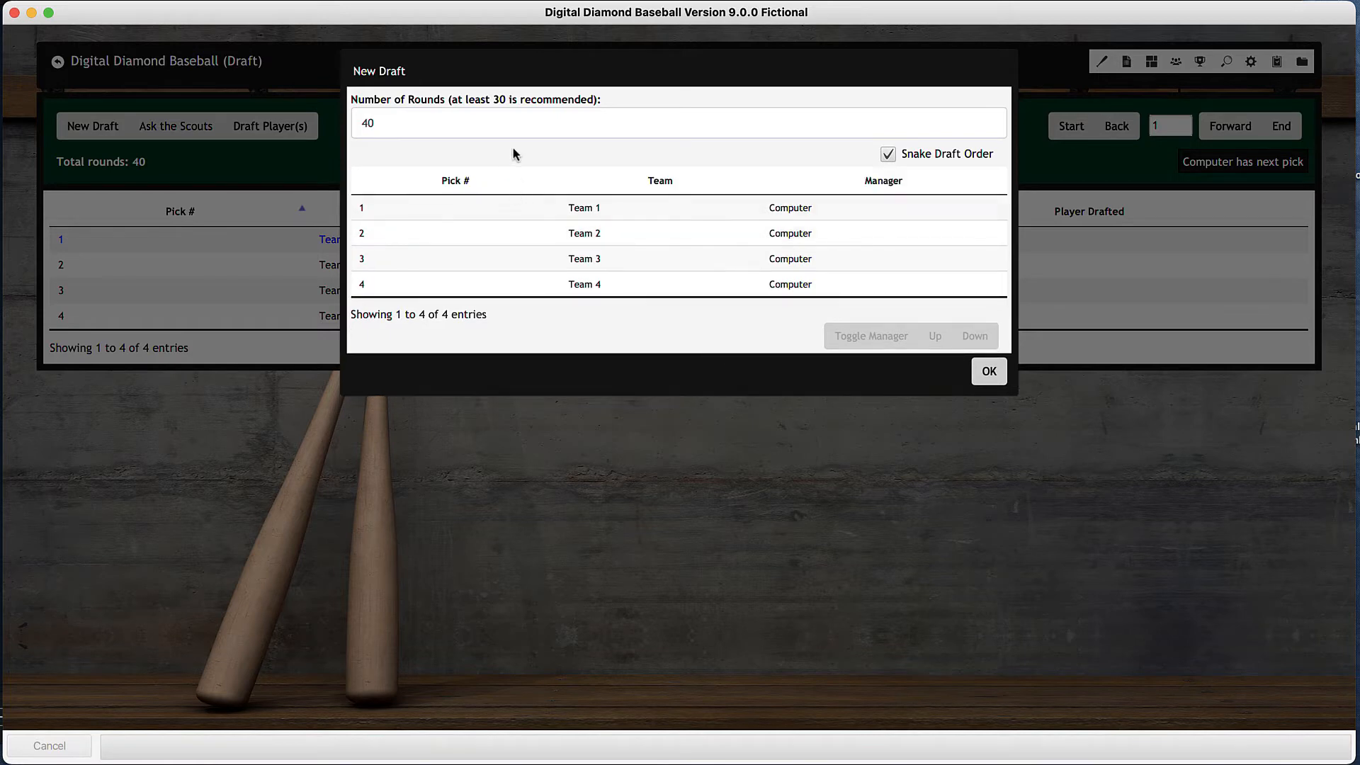
click(515, 128)
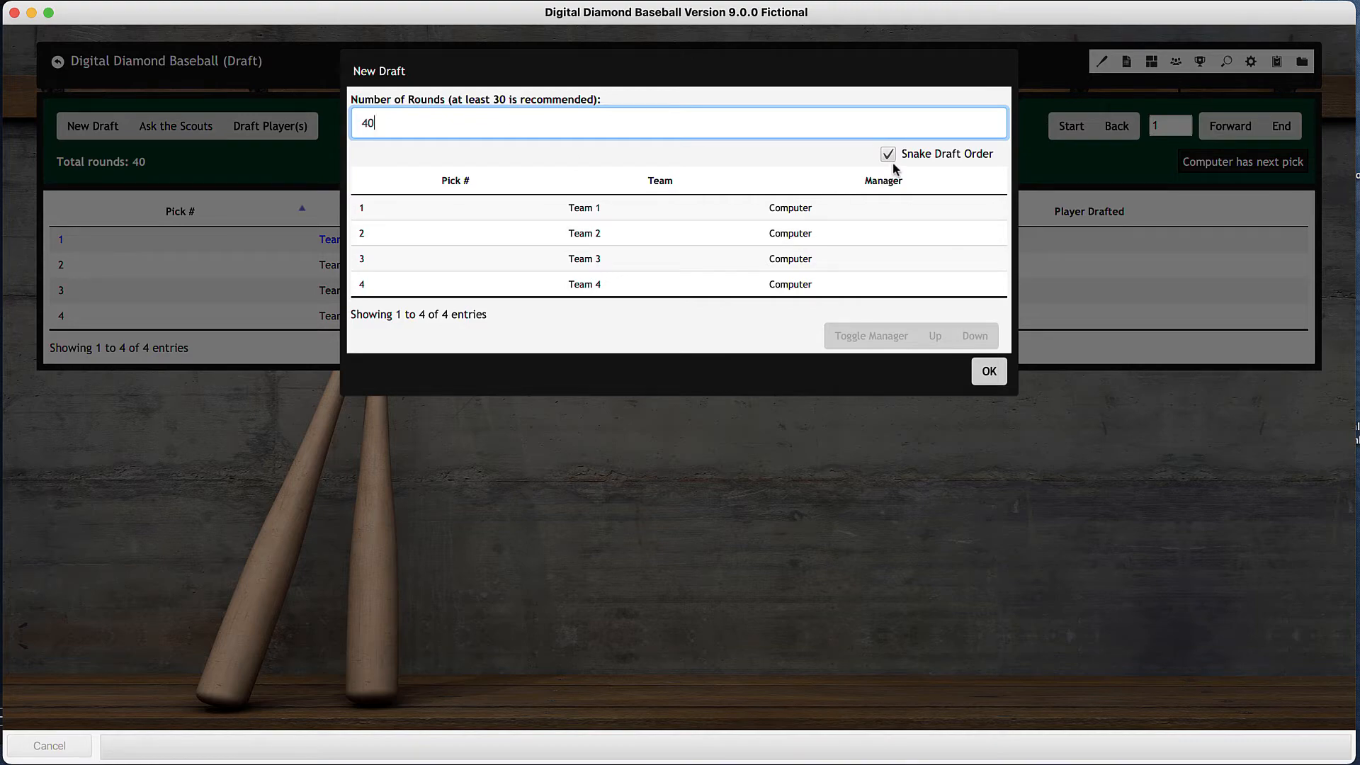
click(990, 373)
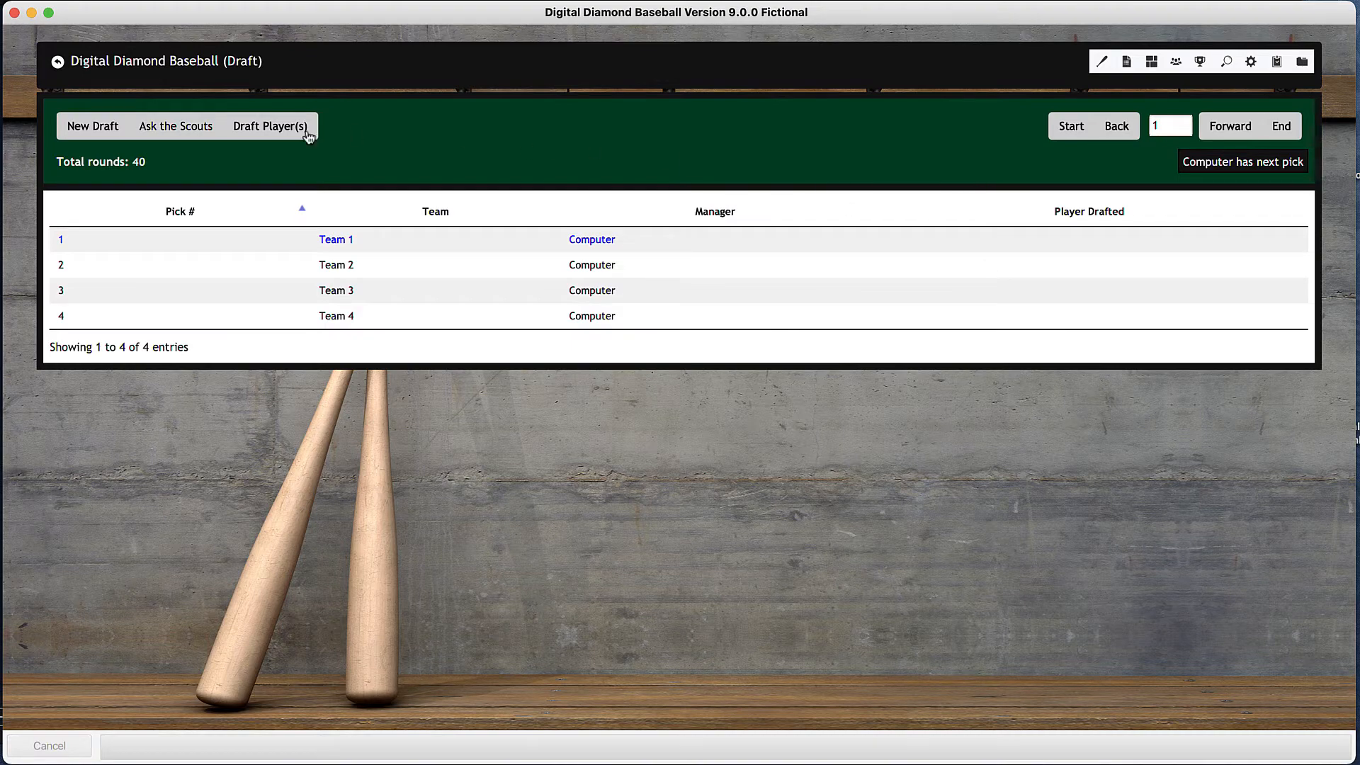
- Have the computer make all picks until the draft is over, then return to the main menu
click(274, 131)
click(370, 170)
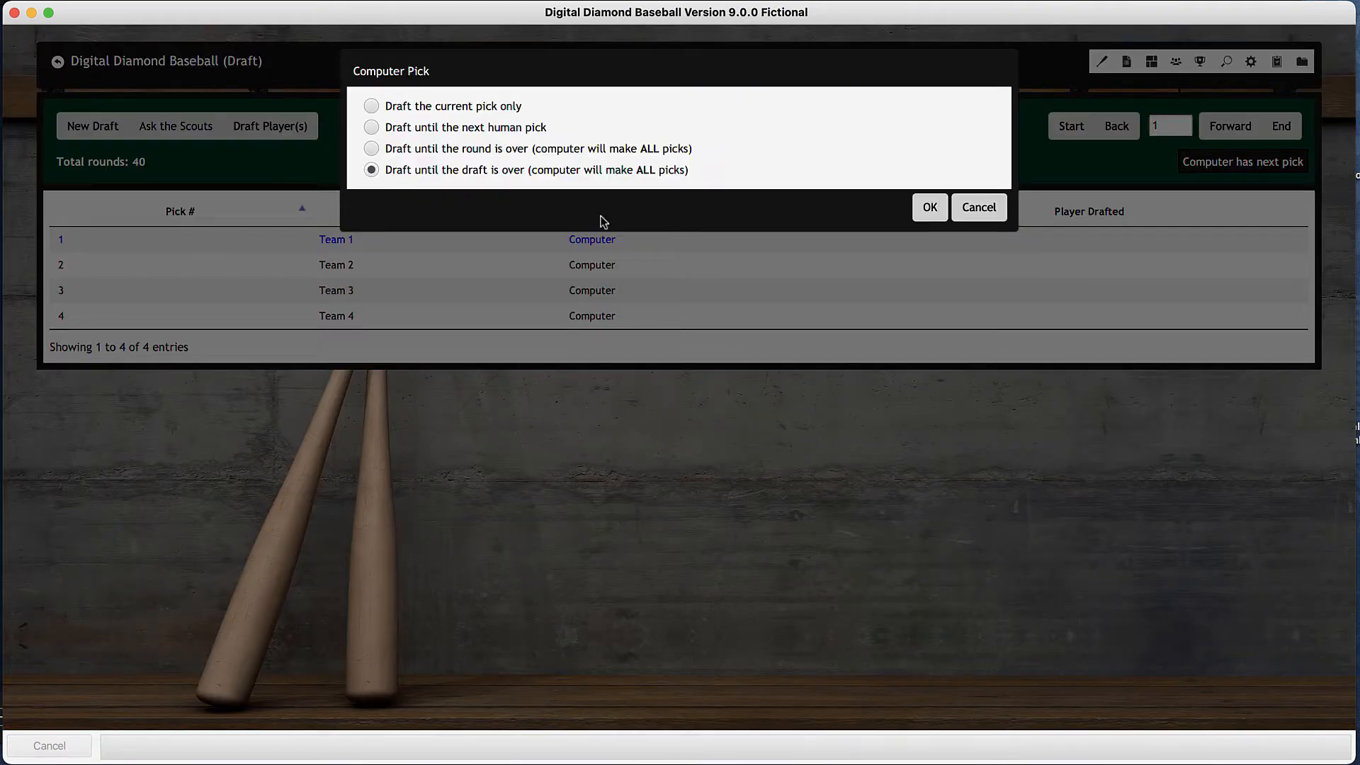
click(928, 212)
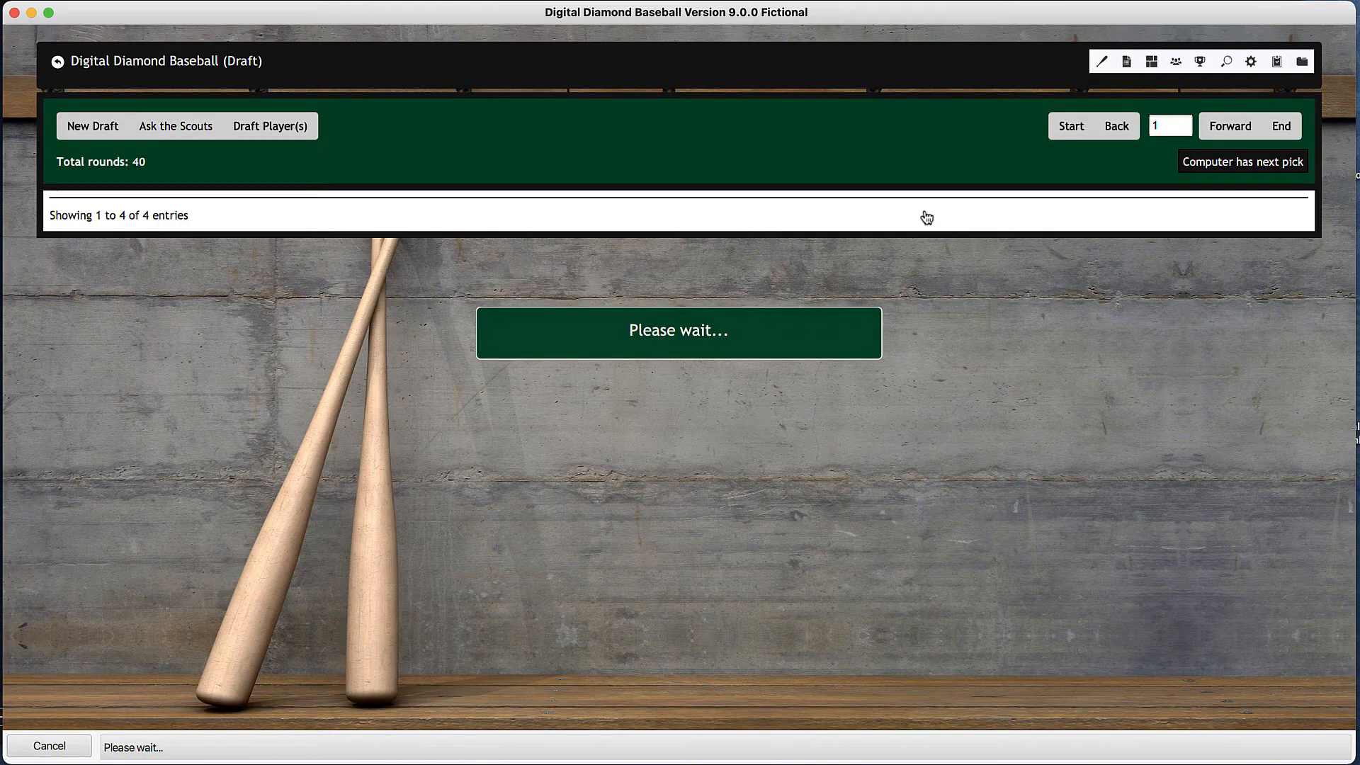
click(184, 64)
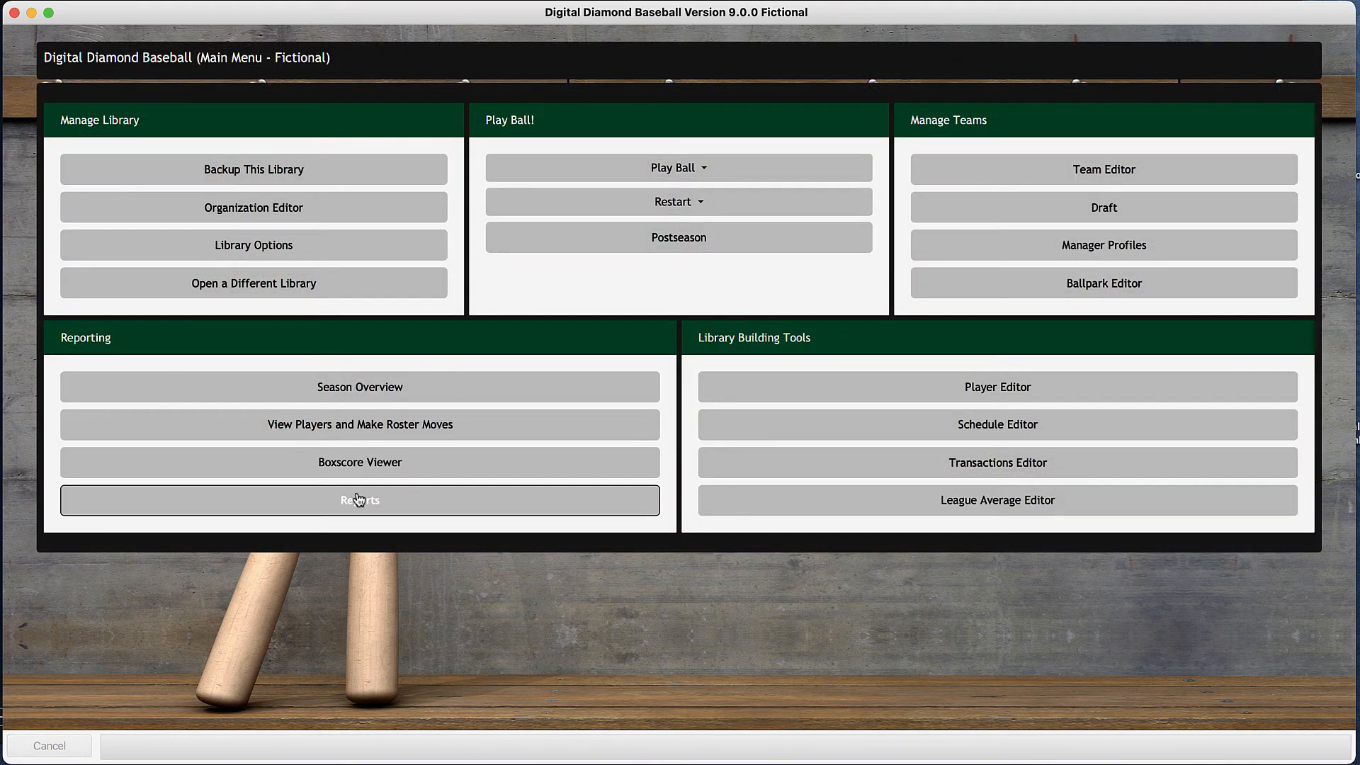
- Open the roster report for Team 1 and examine its pitchers, catchers, infielders, outfielders and designated hitters
click(359, 501)
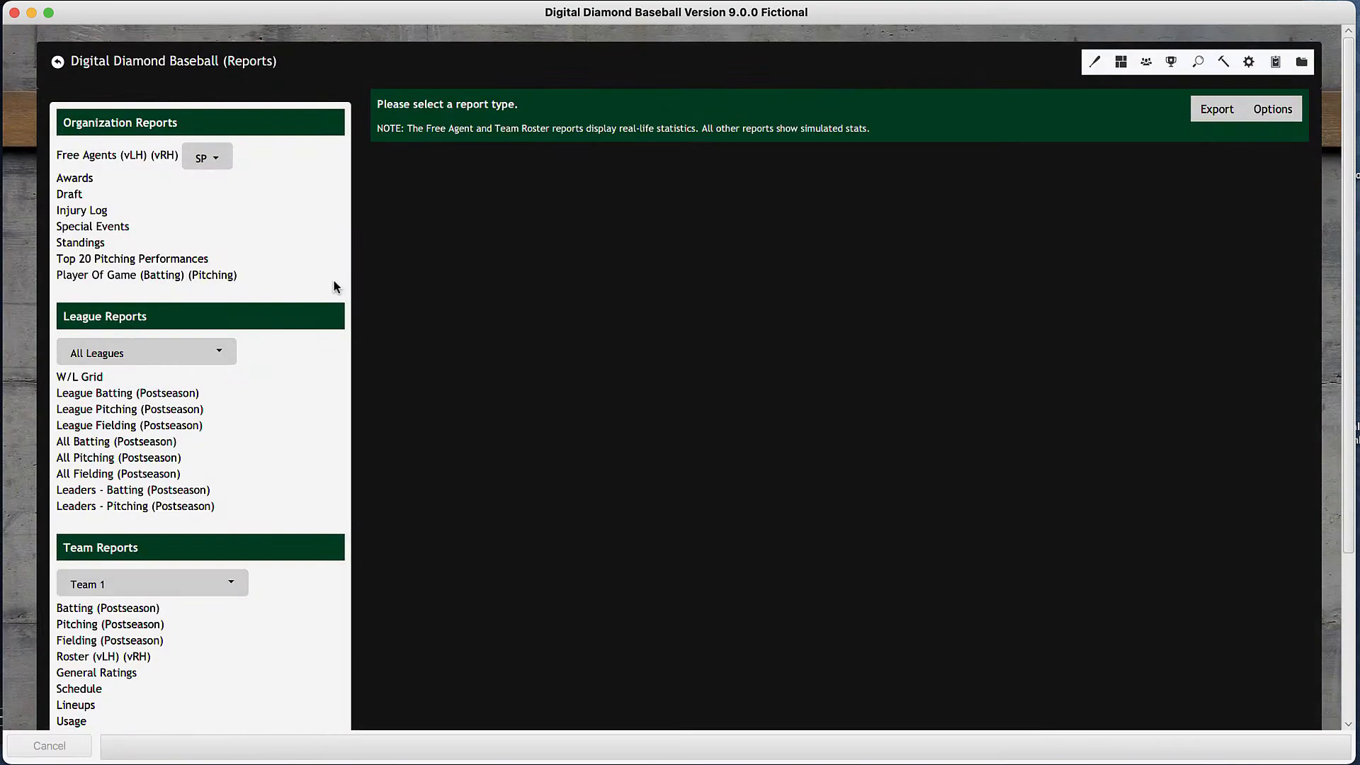
scroll(142, 468, down, 3)
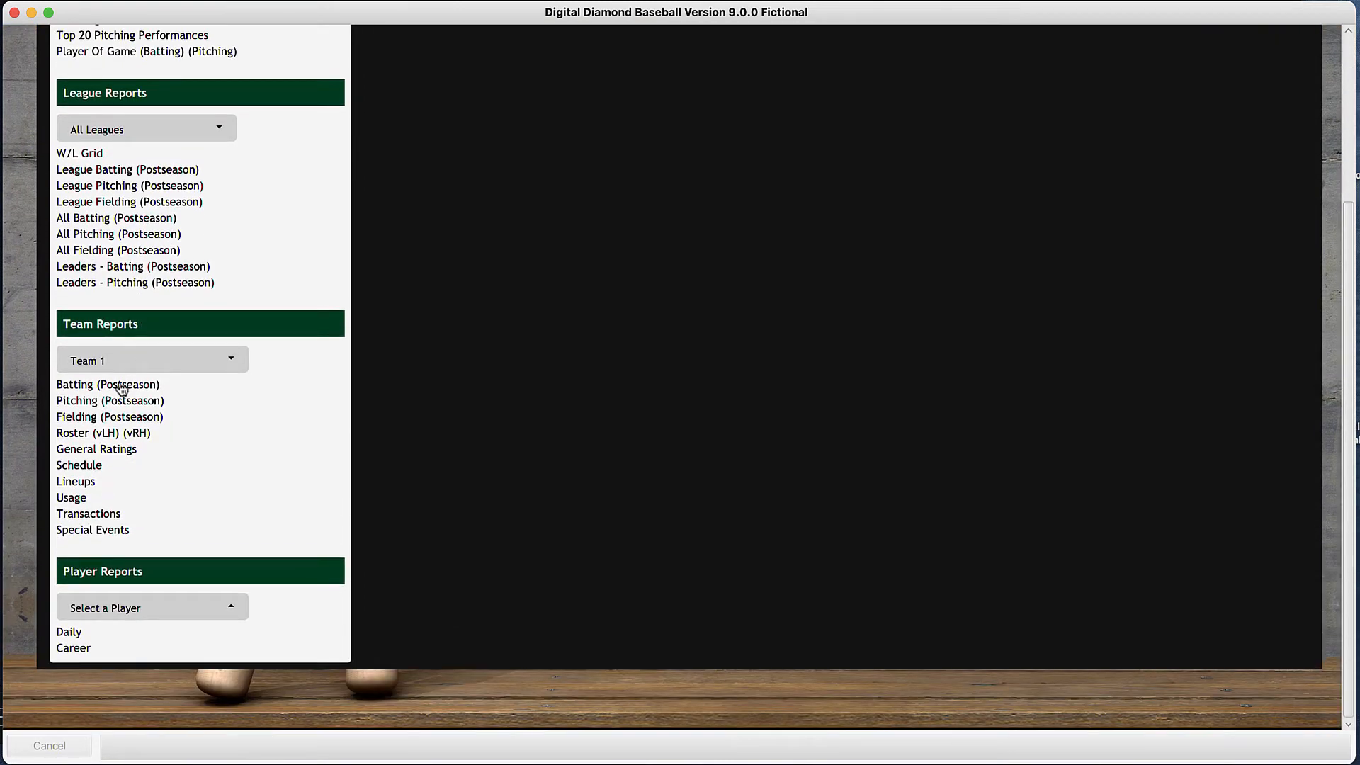
click(93, 435)
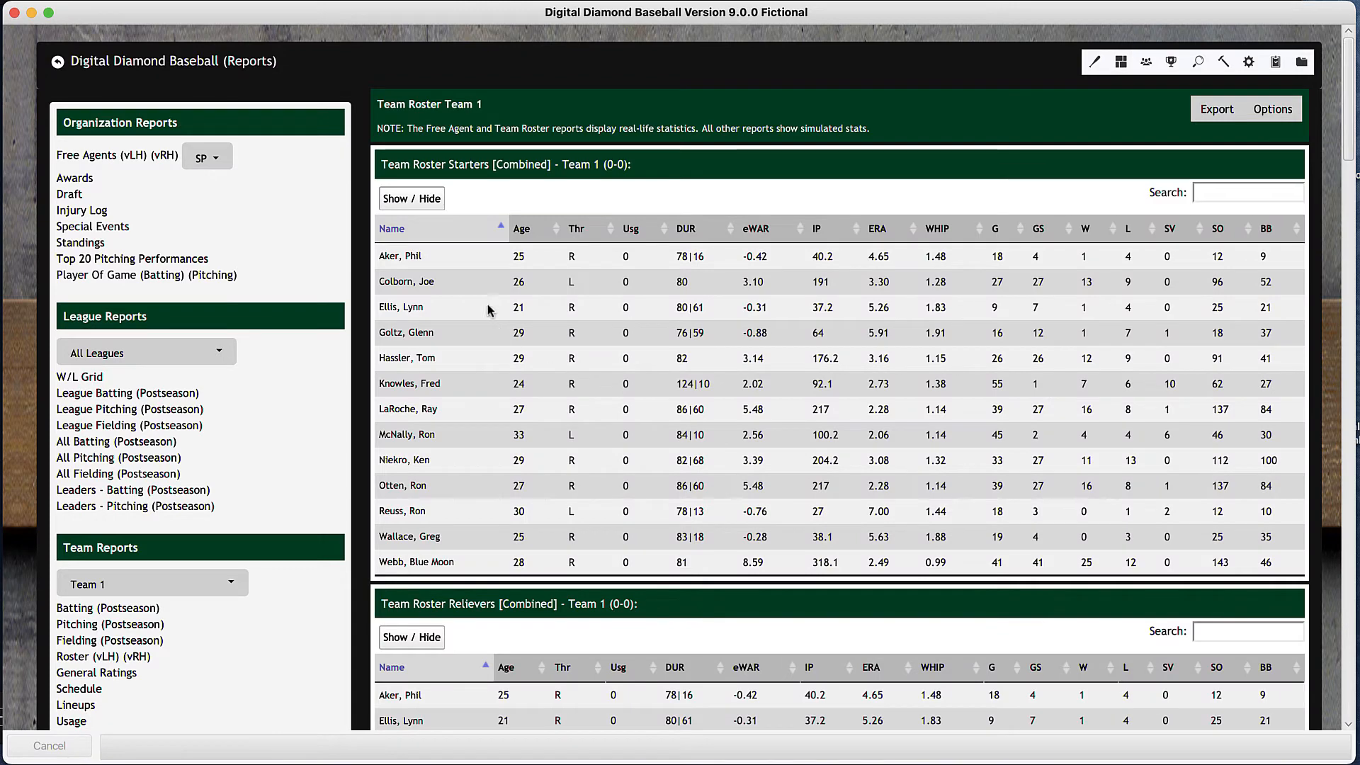
scroll(496, 340, down, 6)
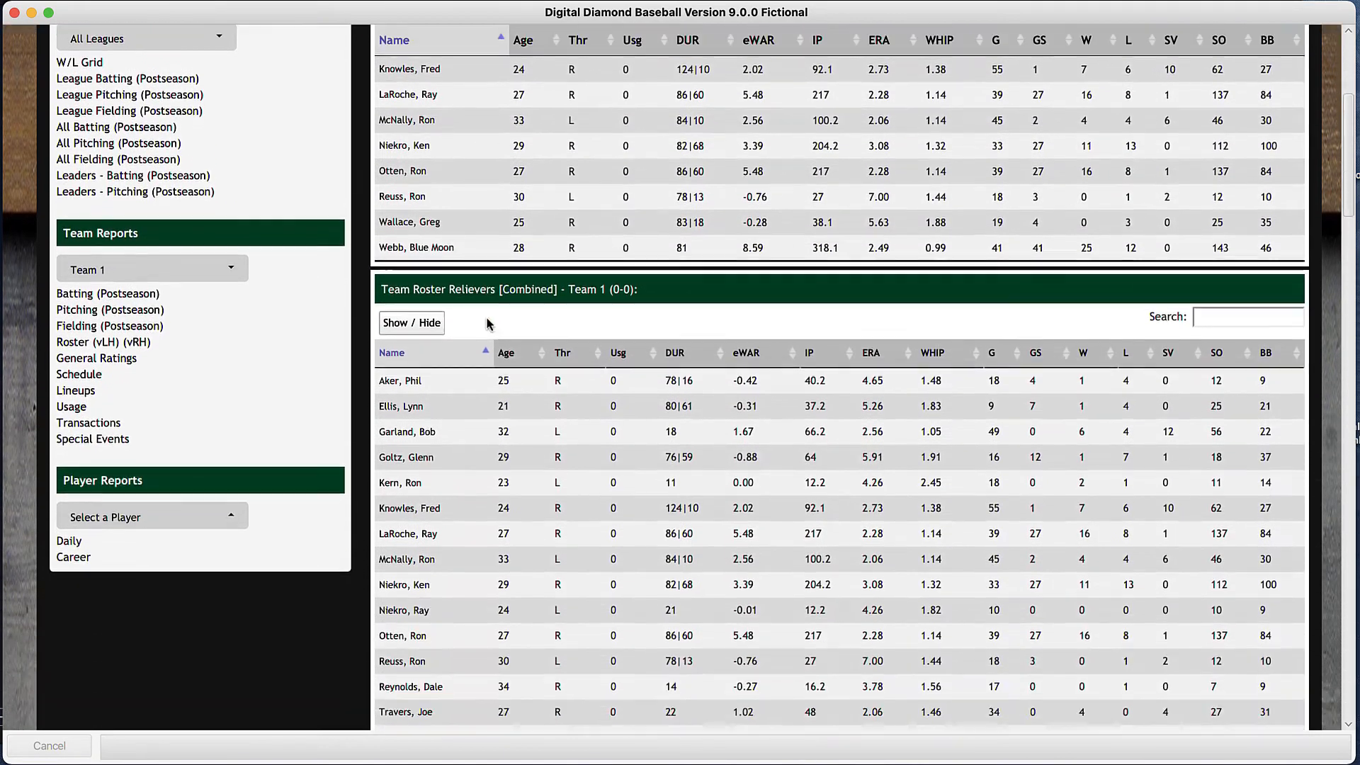
scroll(498, 350, down, 6)
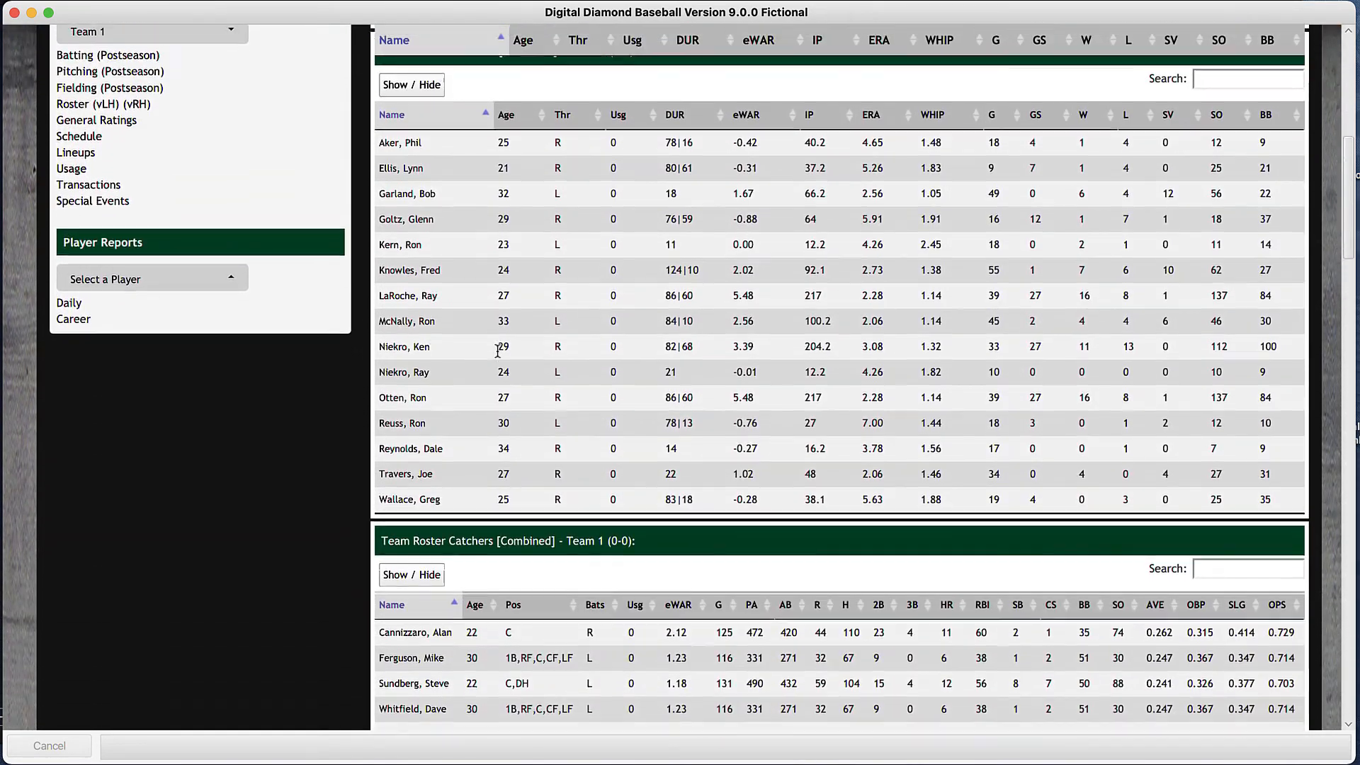
scroll(498, 350, down, 3)
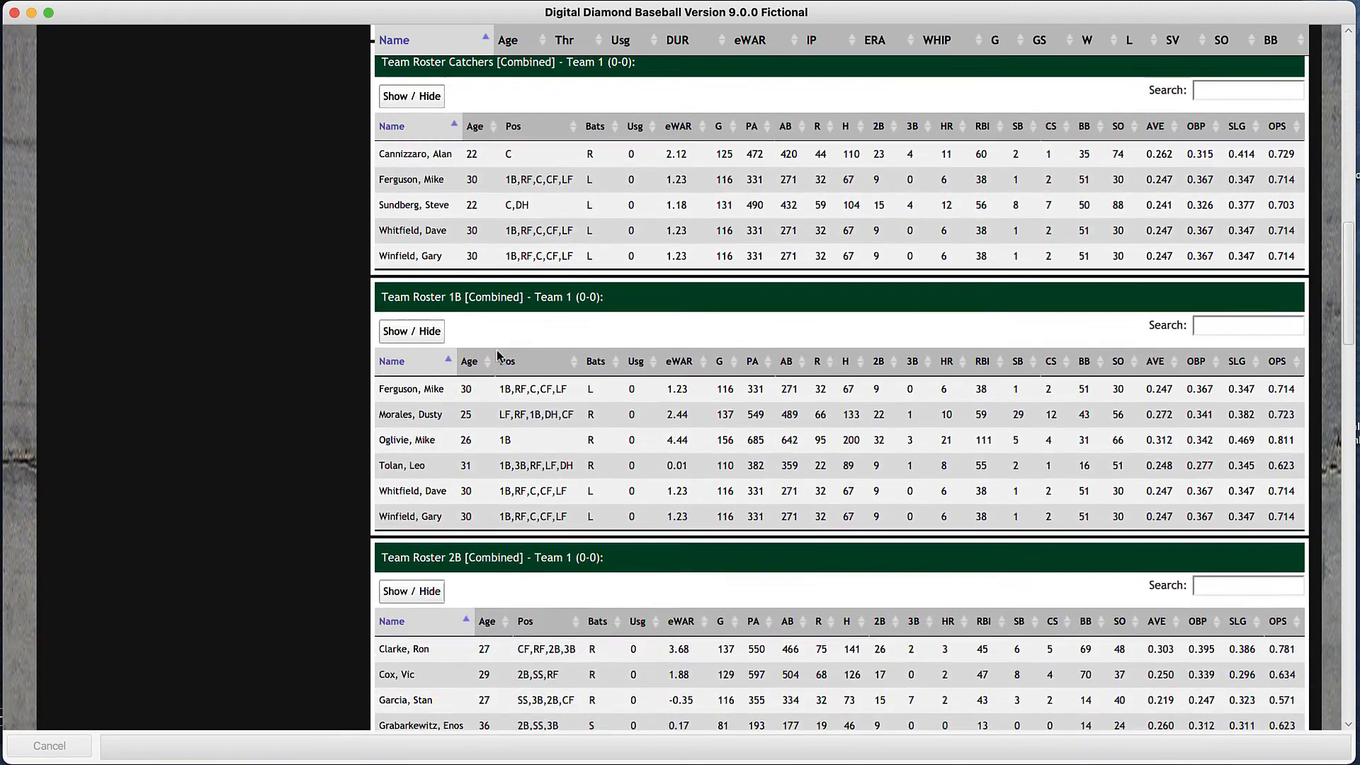
scroll(498, 354, down, 8)
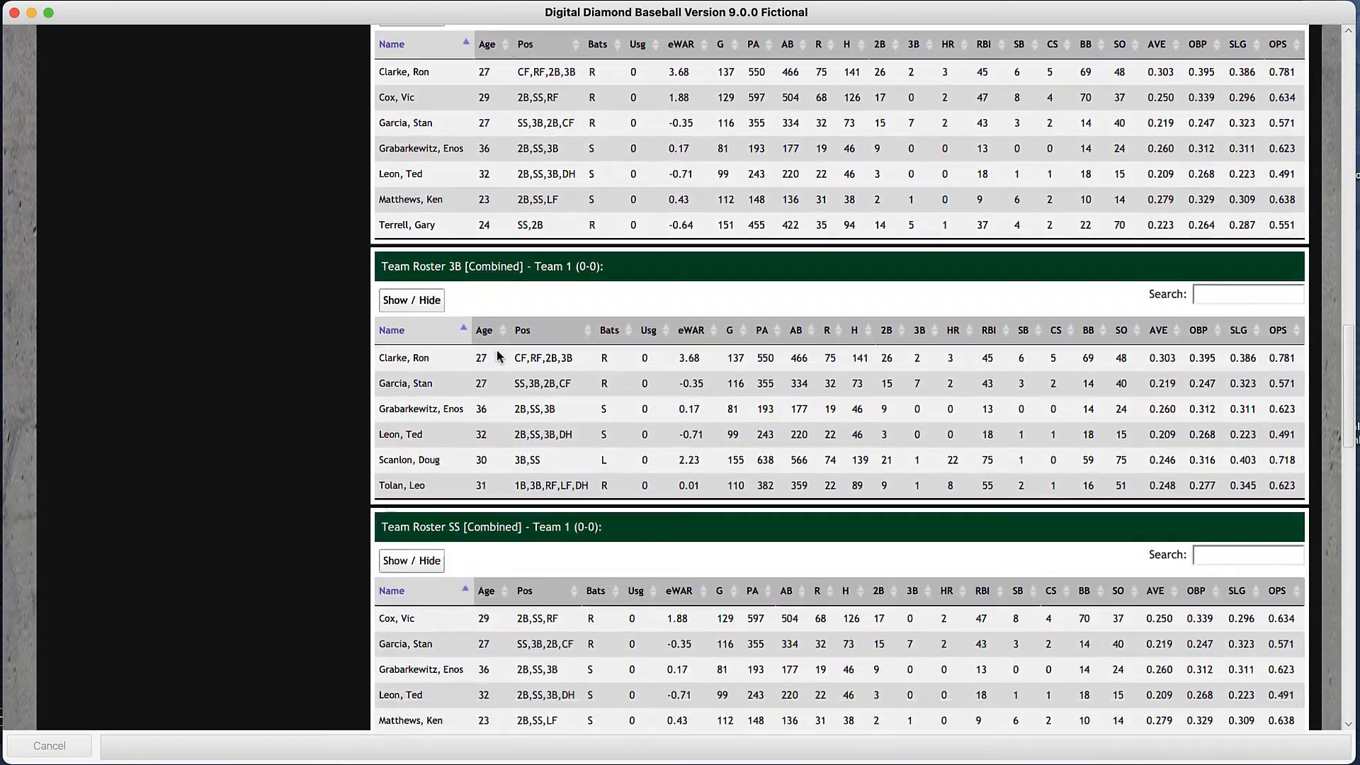
scroll(498, 354, down, 15)
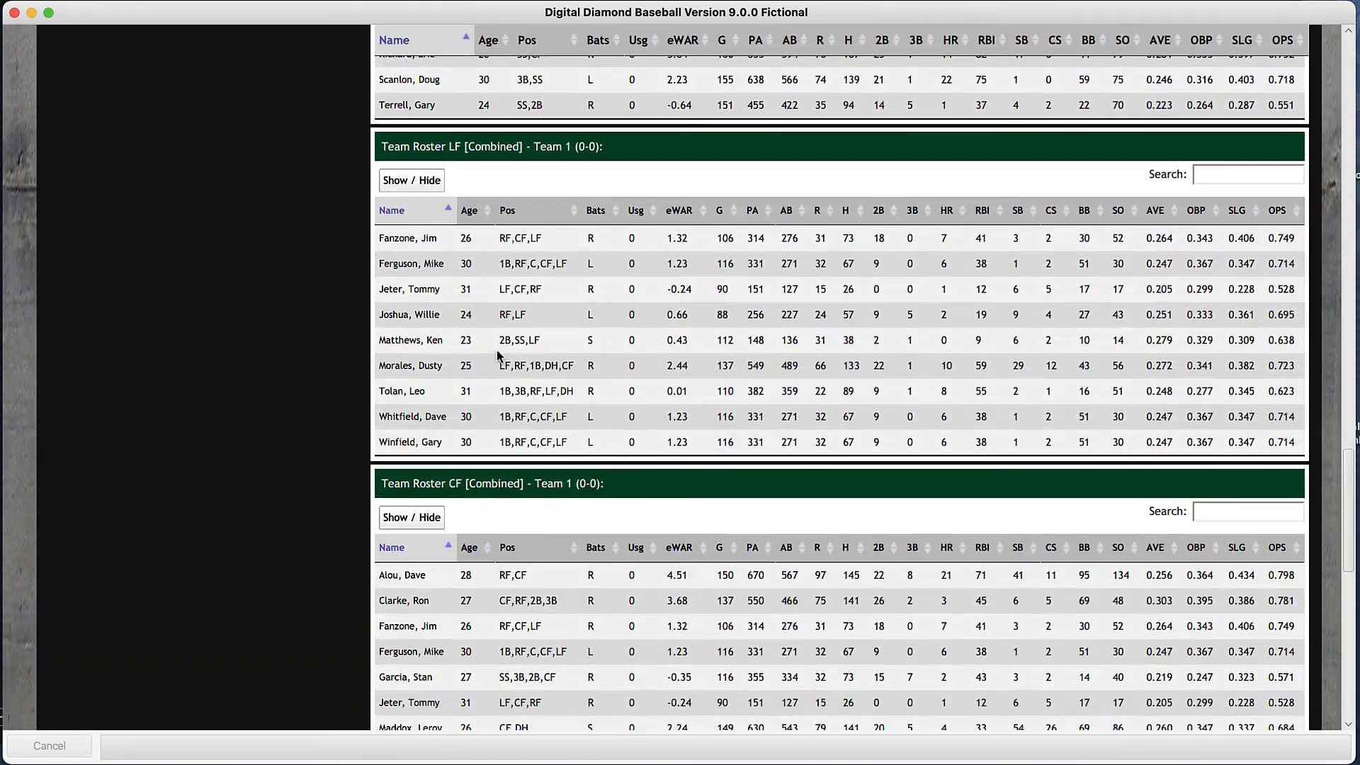
scroll(497, 354, down, 5)
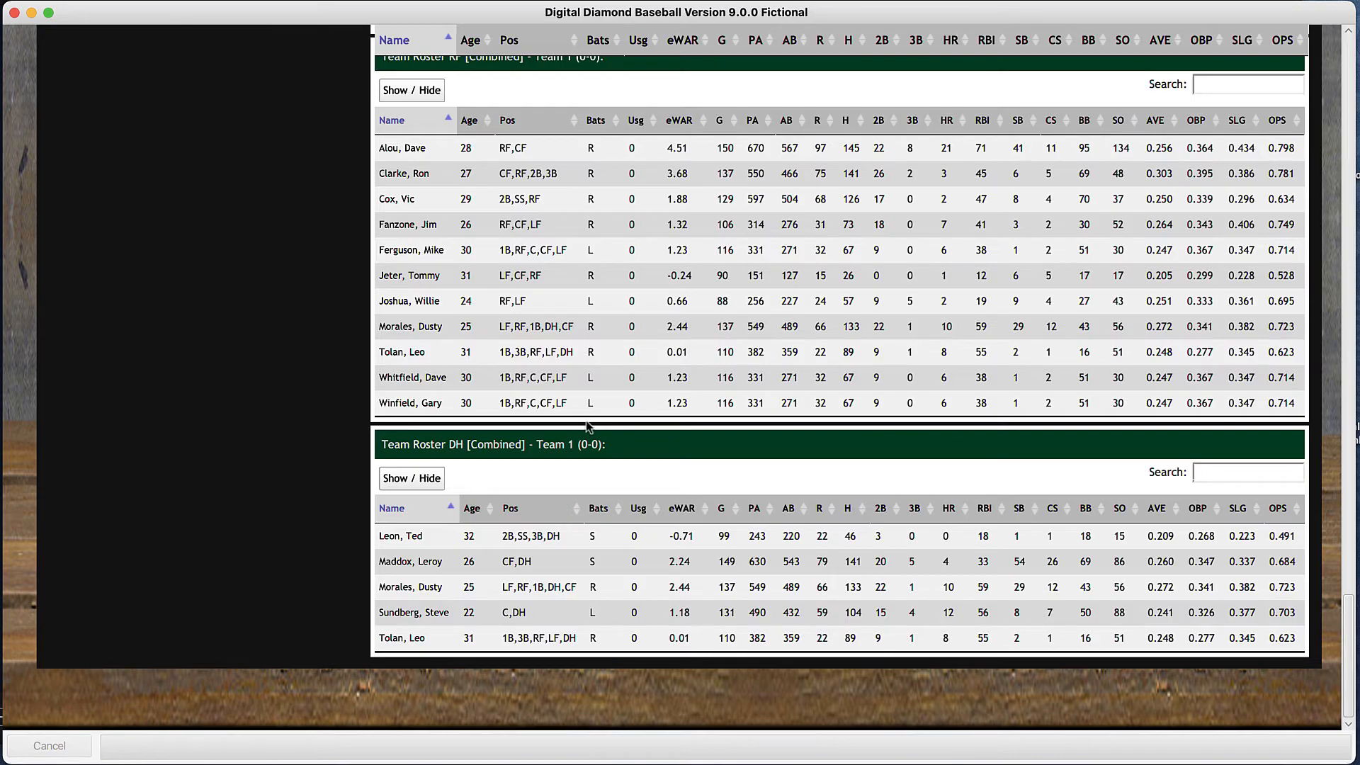
scroll(588, 426, up, 20)
scroll(587, 426, up, 1)
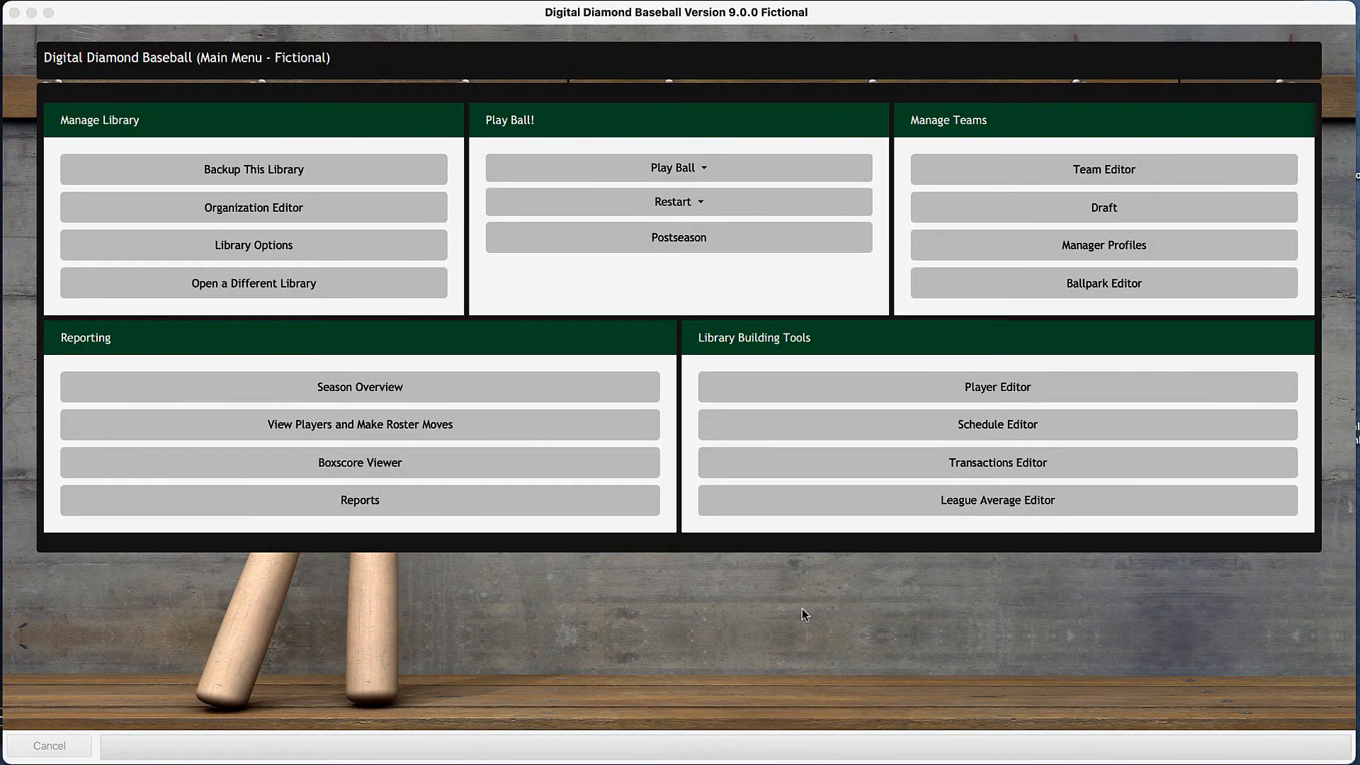
- Open the schedule generator and read its requirements on division sizes and interleague games
click(823, 403)
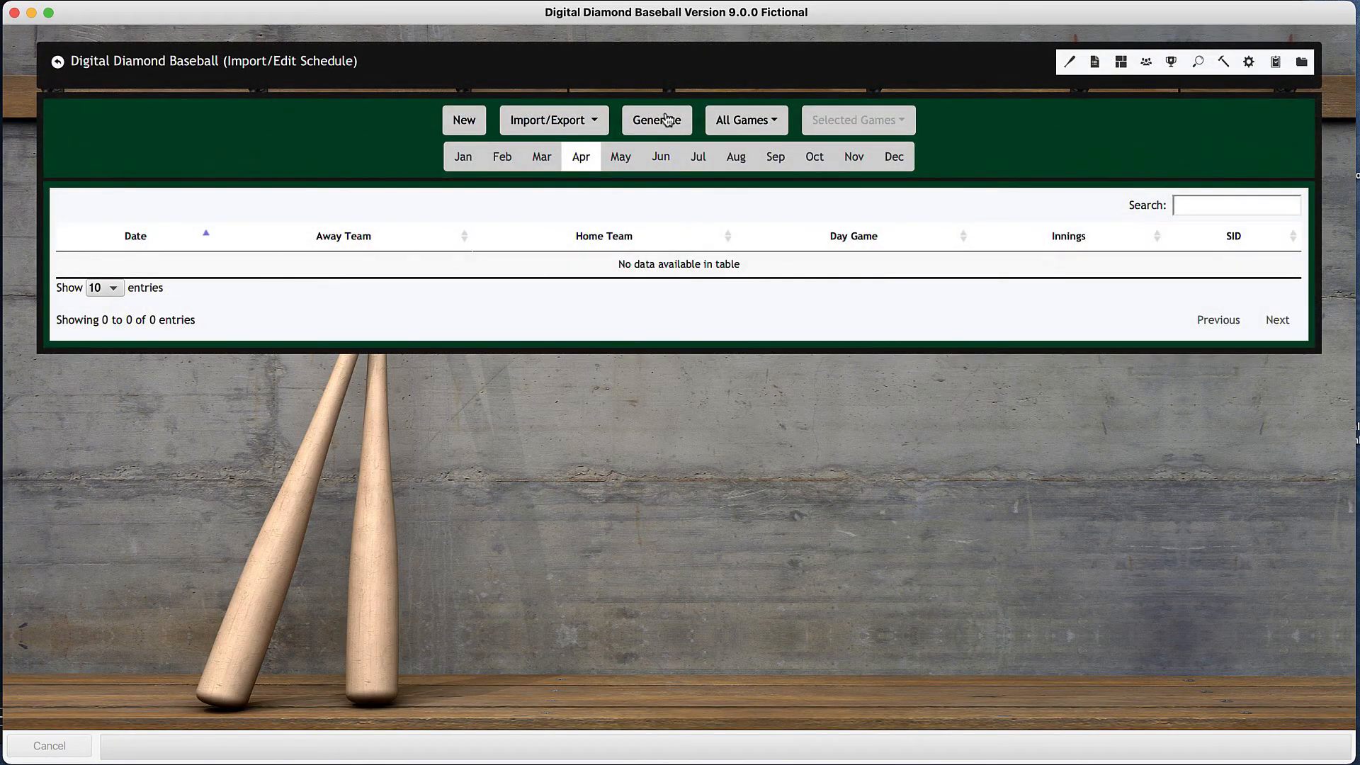
click(667, 120)
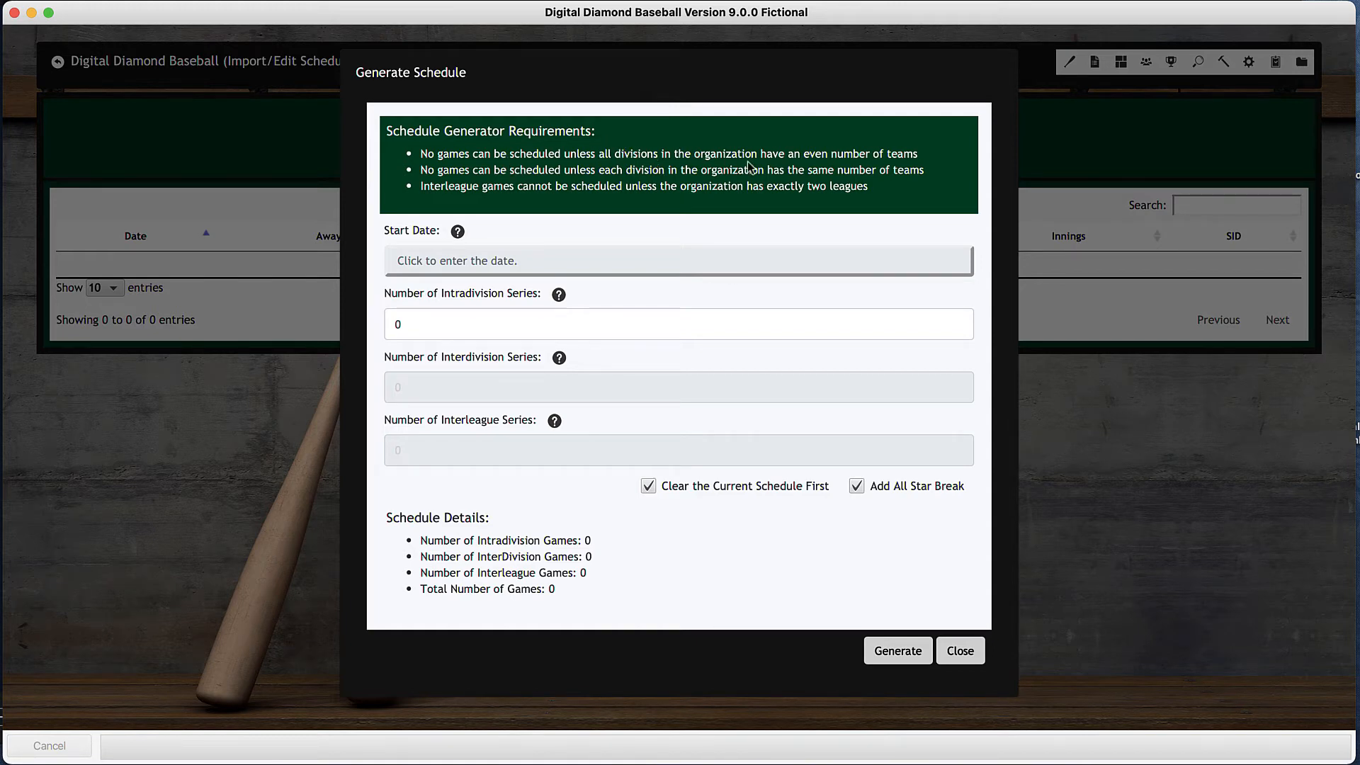
drag(804, 156, 938, 167)
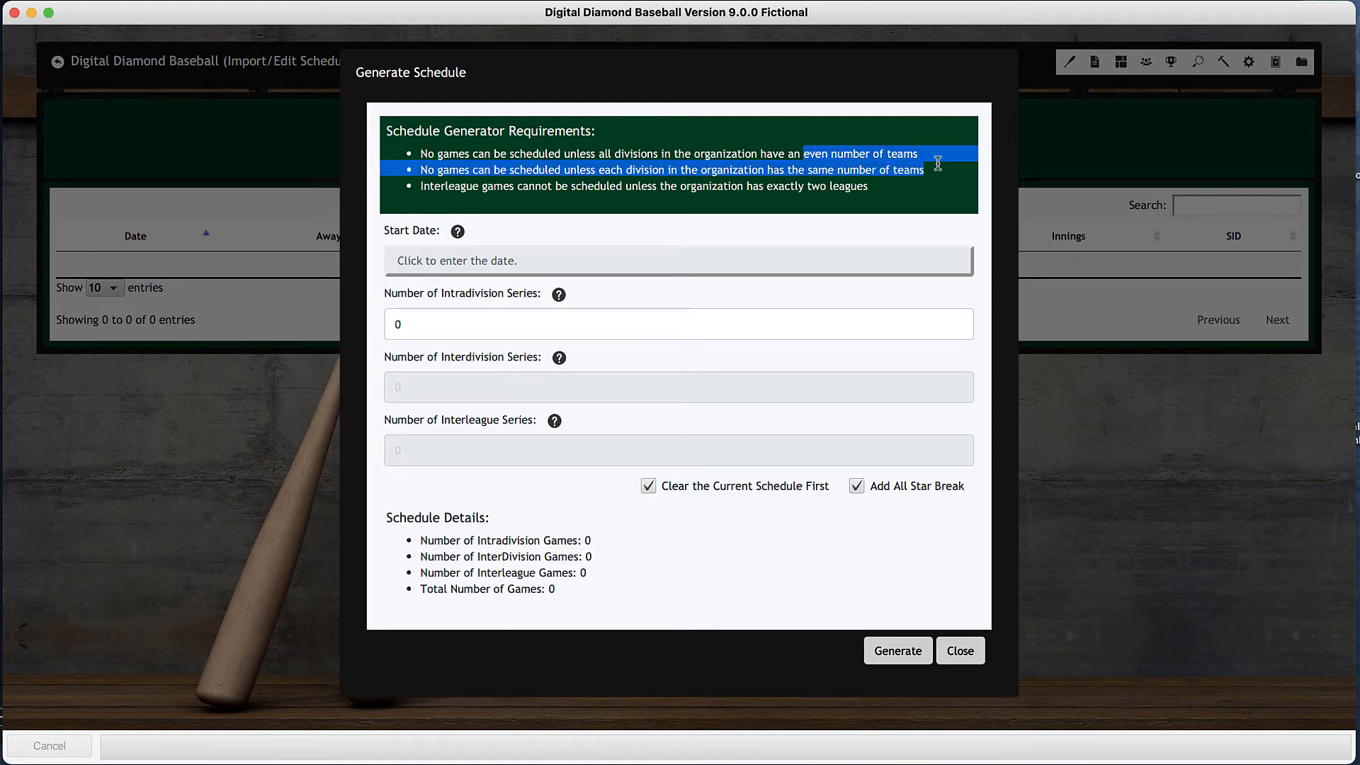
click(781, 153)
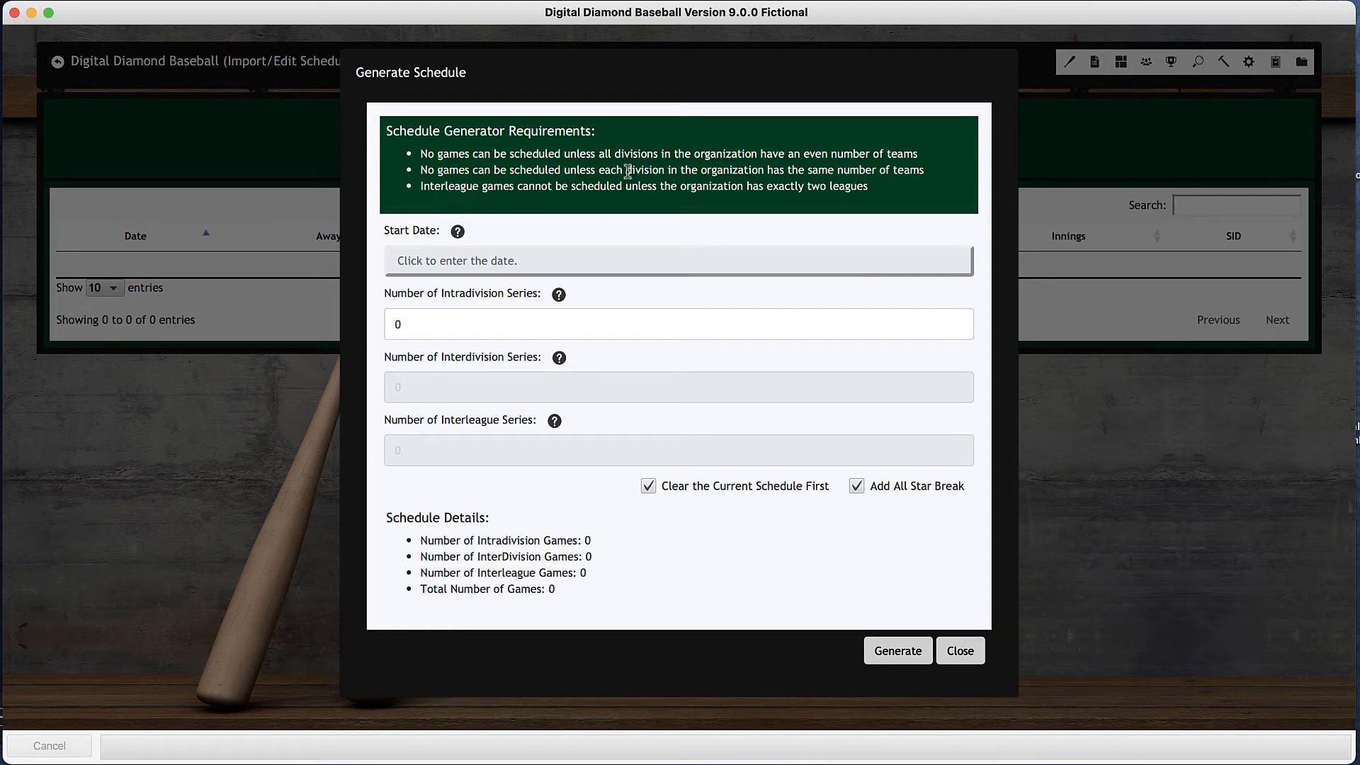
drag(805, 169, 930, 173)
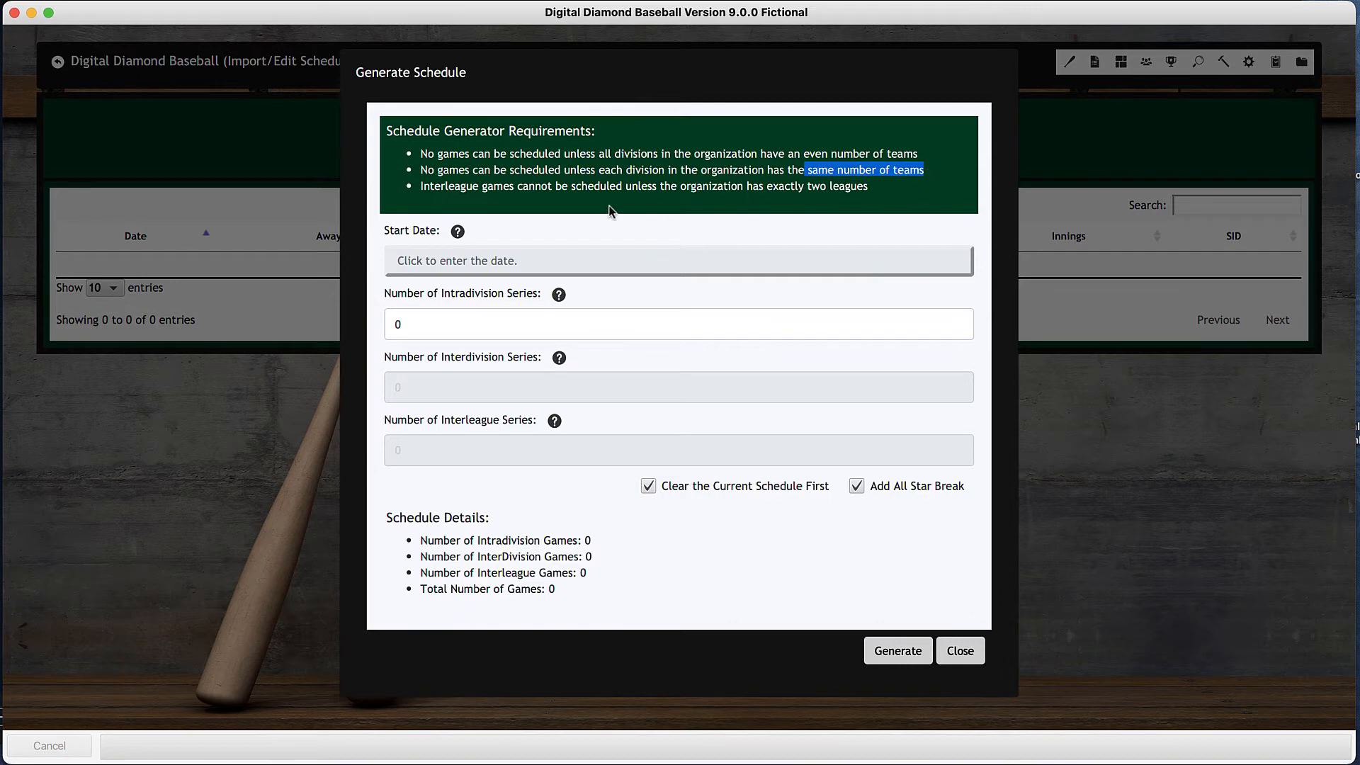
click(420, 189)
drag(419, 188, 574, 189)
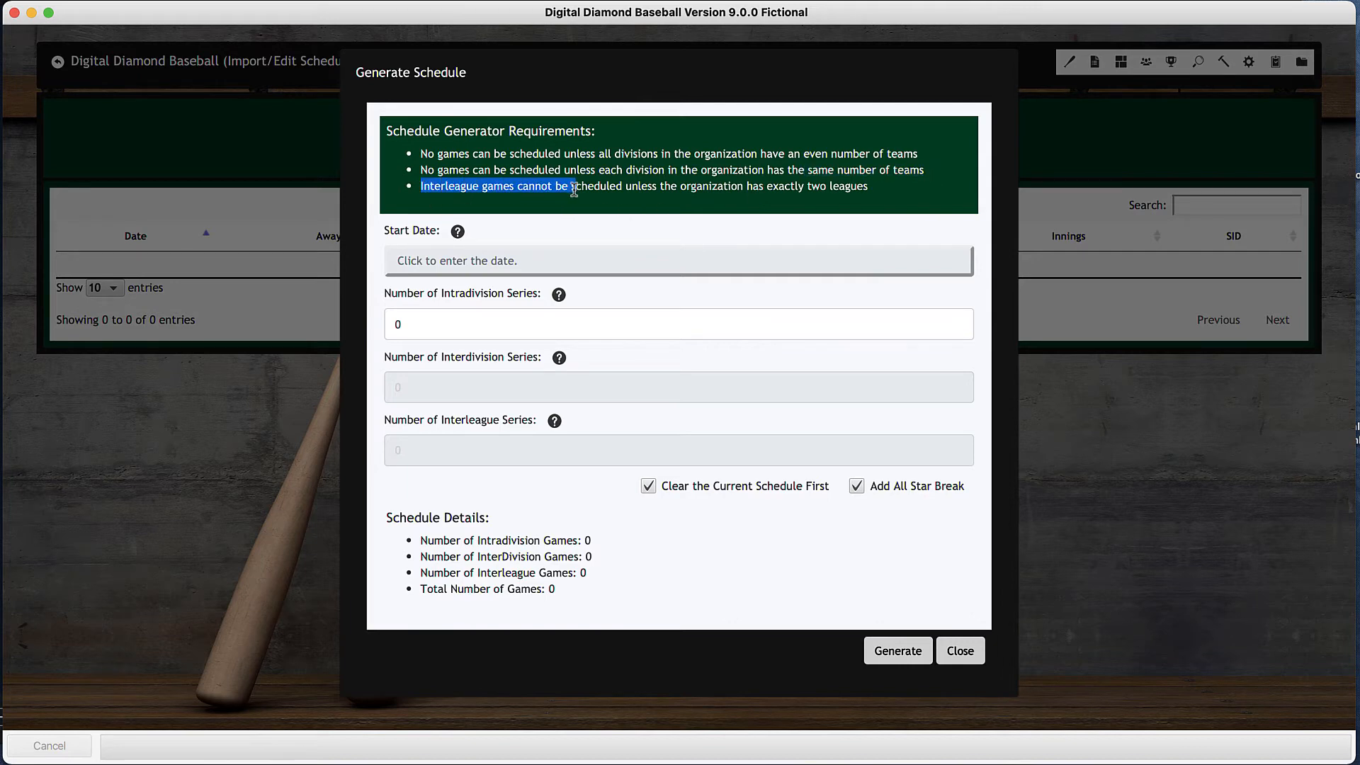
click(614, 164)
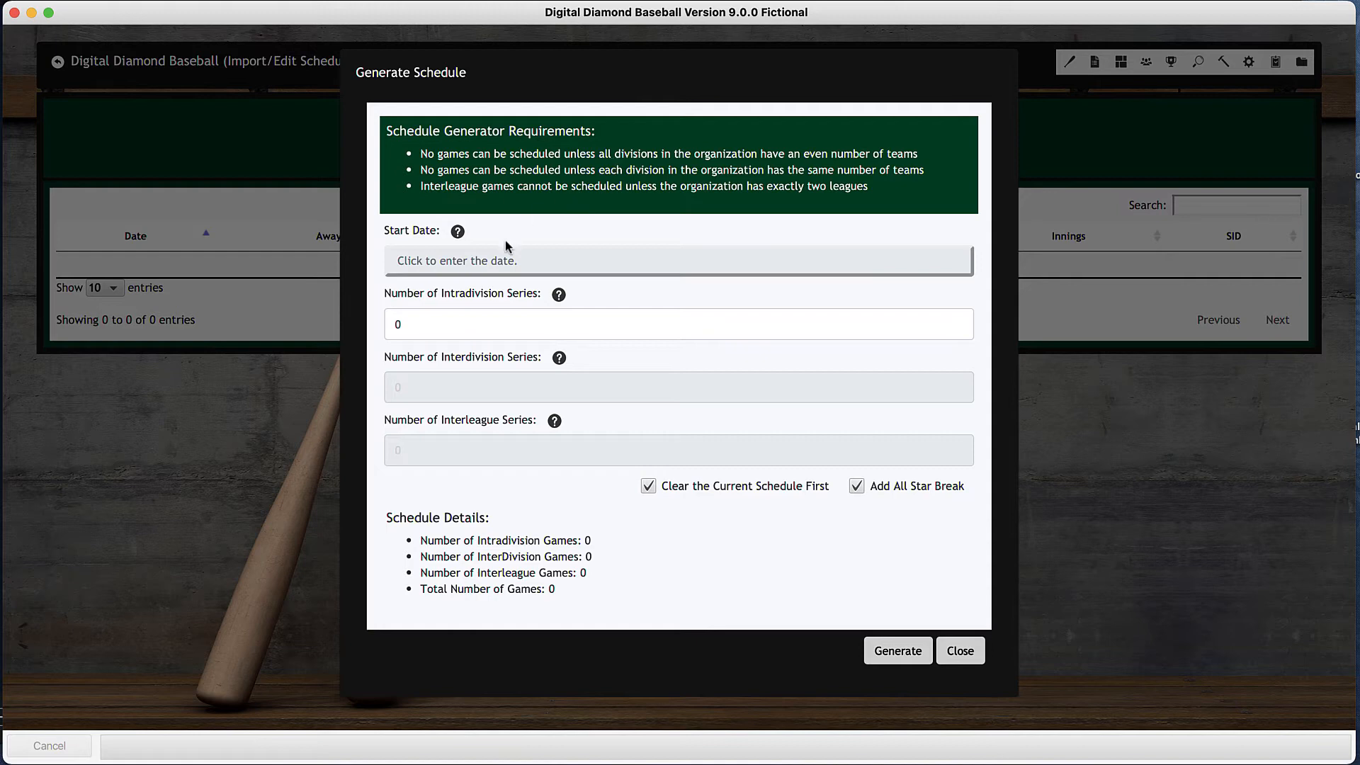
- Set the schedule's start date to 4/1/1980
click(498, 262)
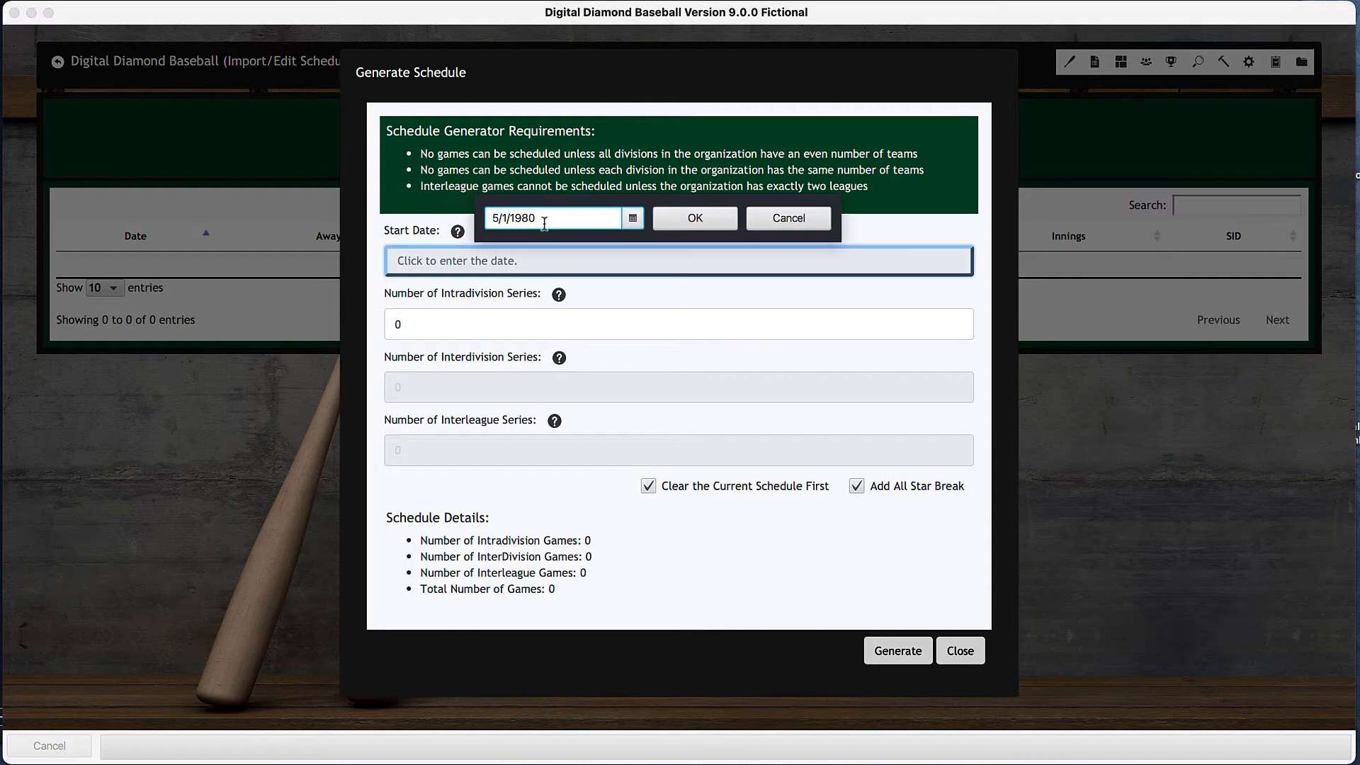
key(BackSpace)
text(4)
click(680, 219)
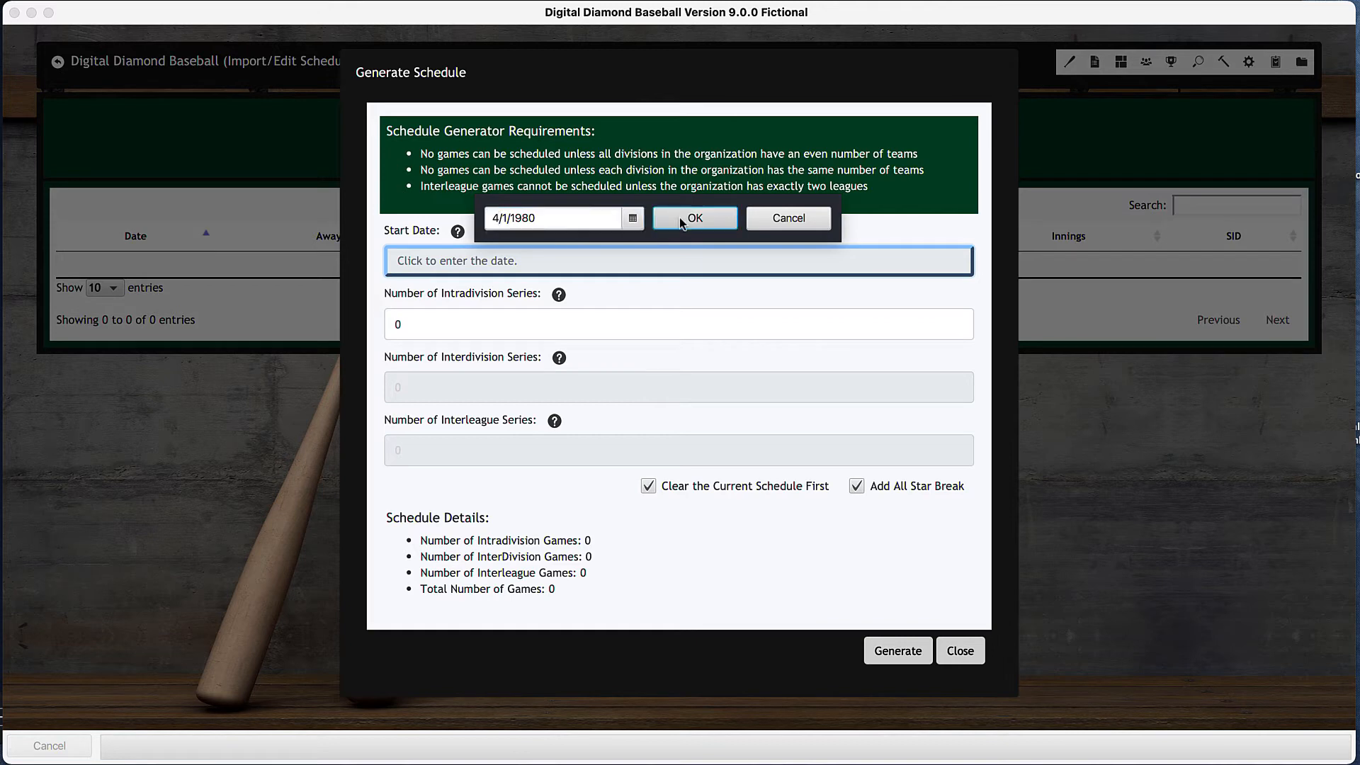
- Try 30 and then 25 intradivision series to check the resulting number of games
click(480, 332)
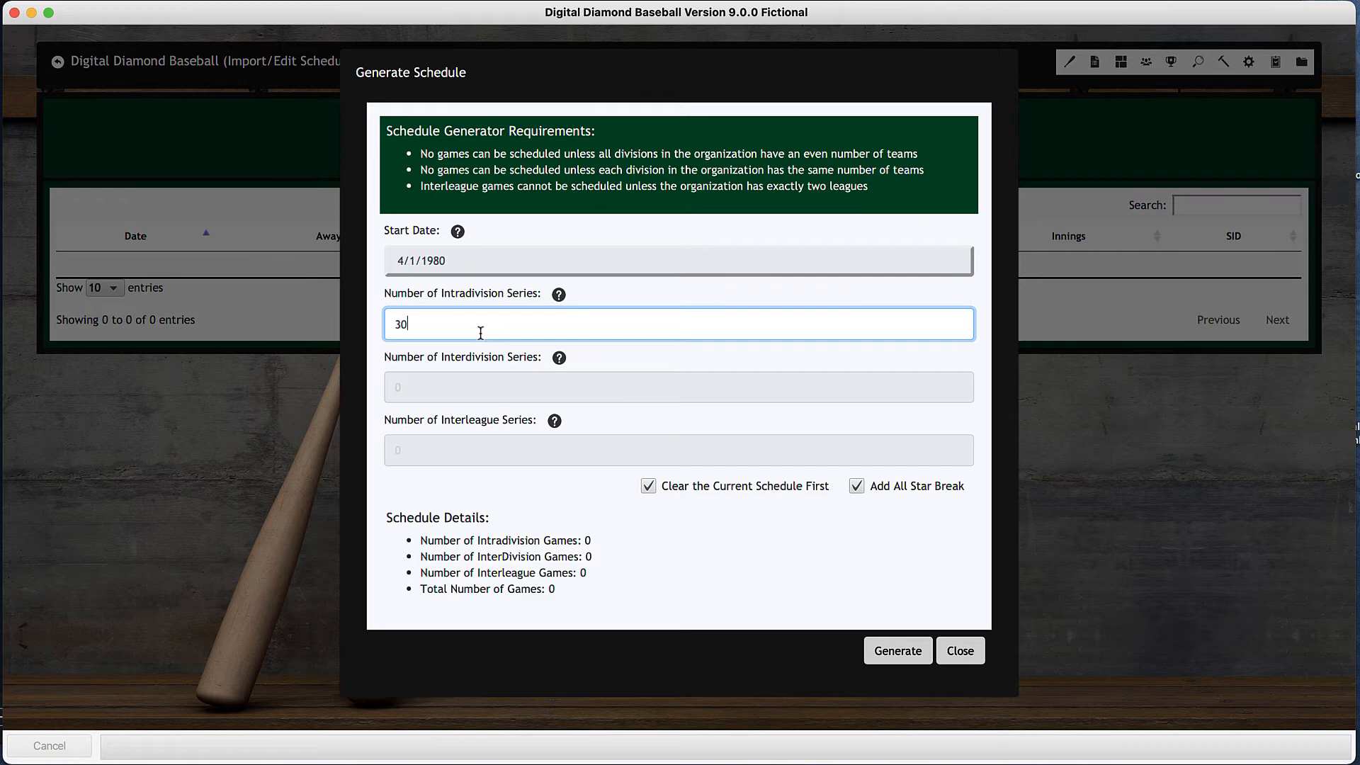
text(30)
key(Tab)
click(481, 333)
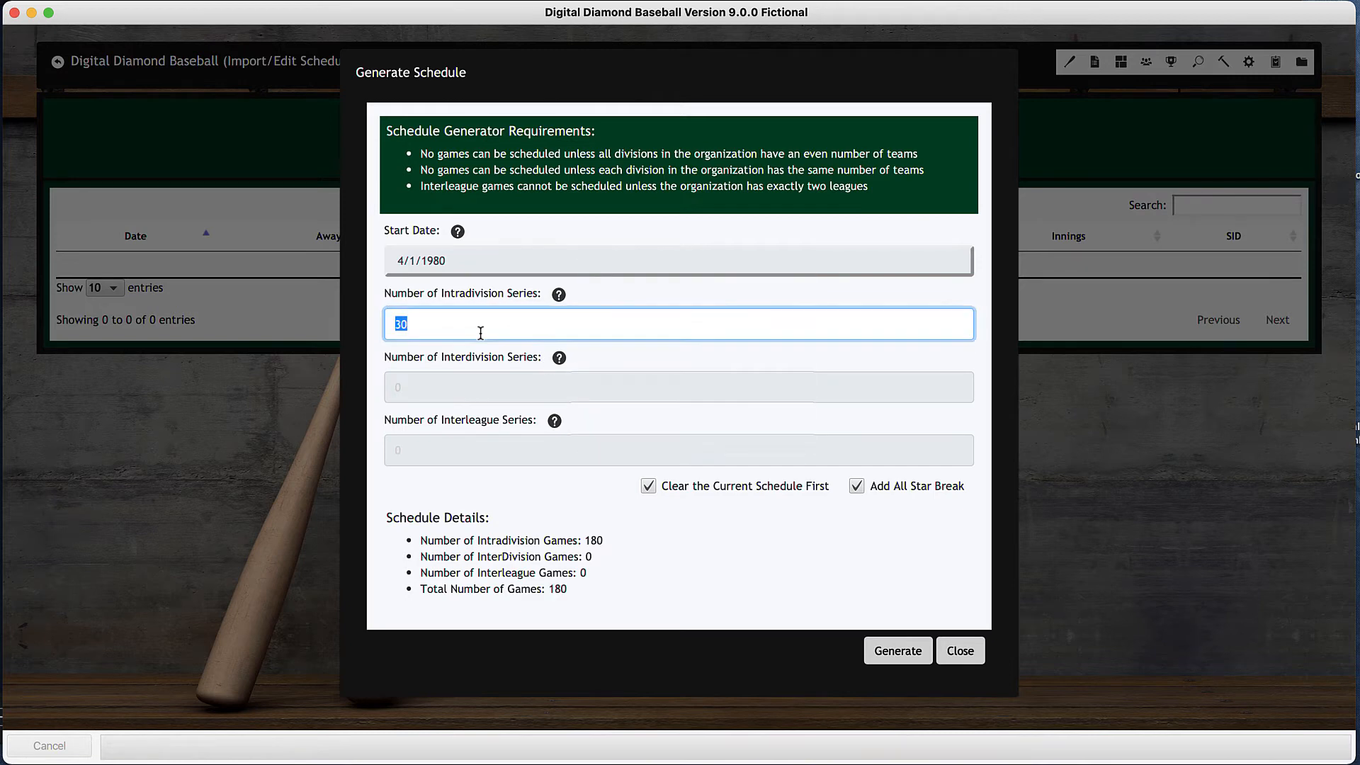
text(25)
key(Tab)
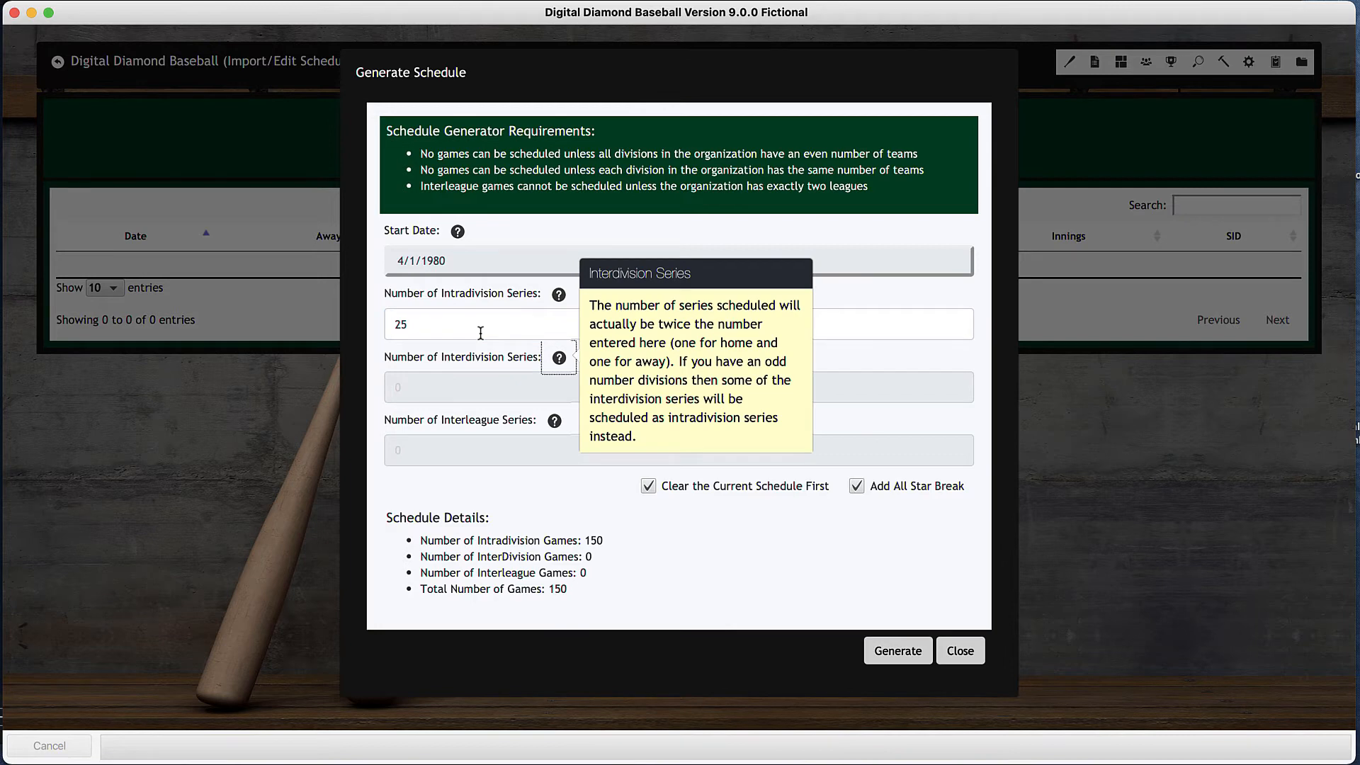
- Set the number of intradivision series to 27, generate the schedule with an All-Star break, and leave the schedule editor
click(480, 333)
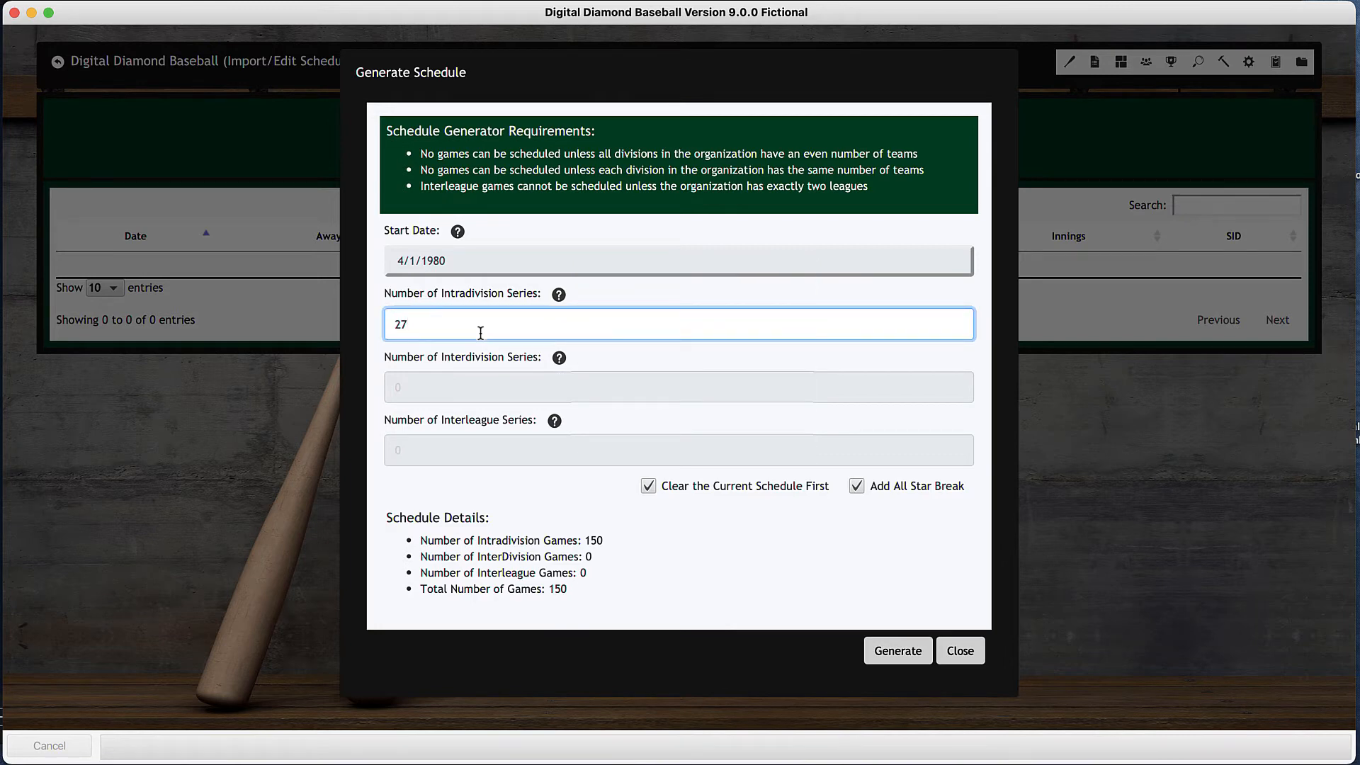
key(Tab)
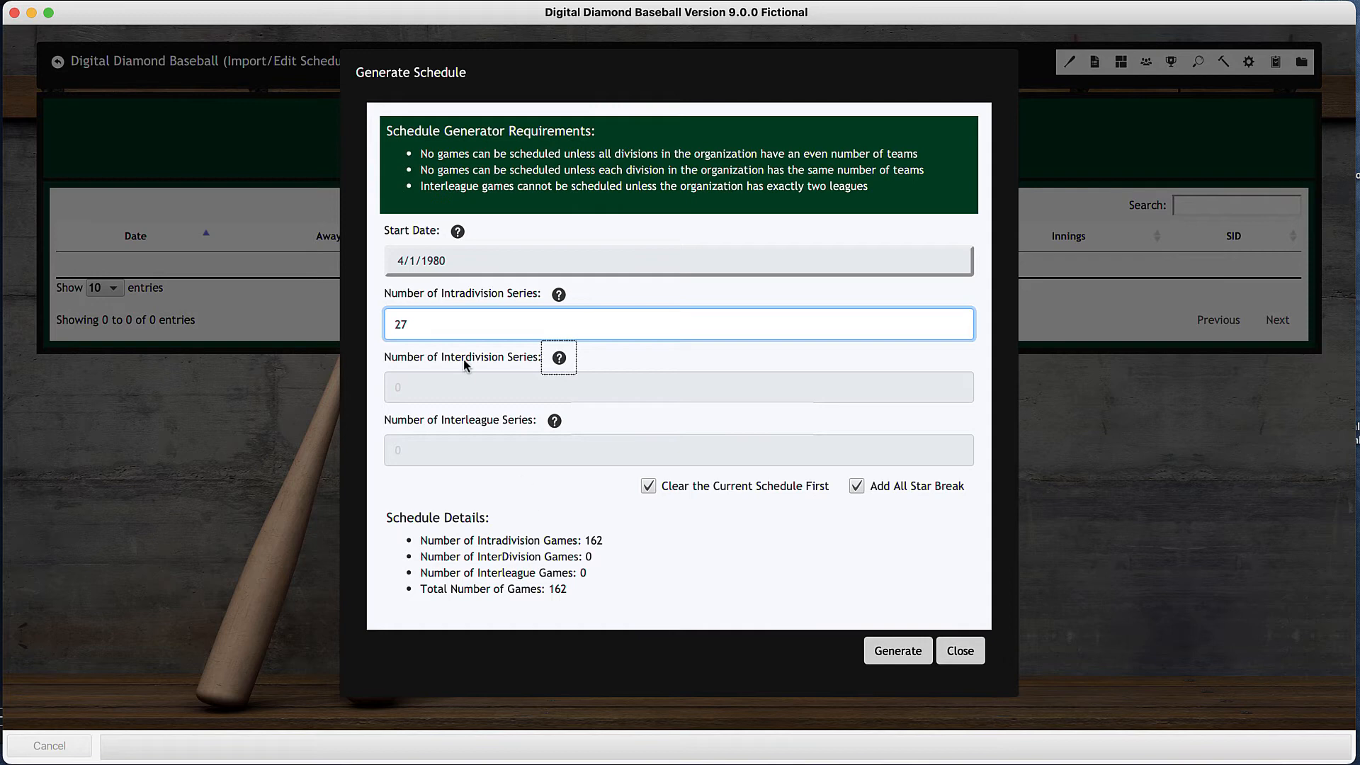
click(408, 325)
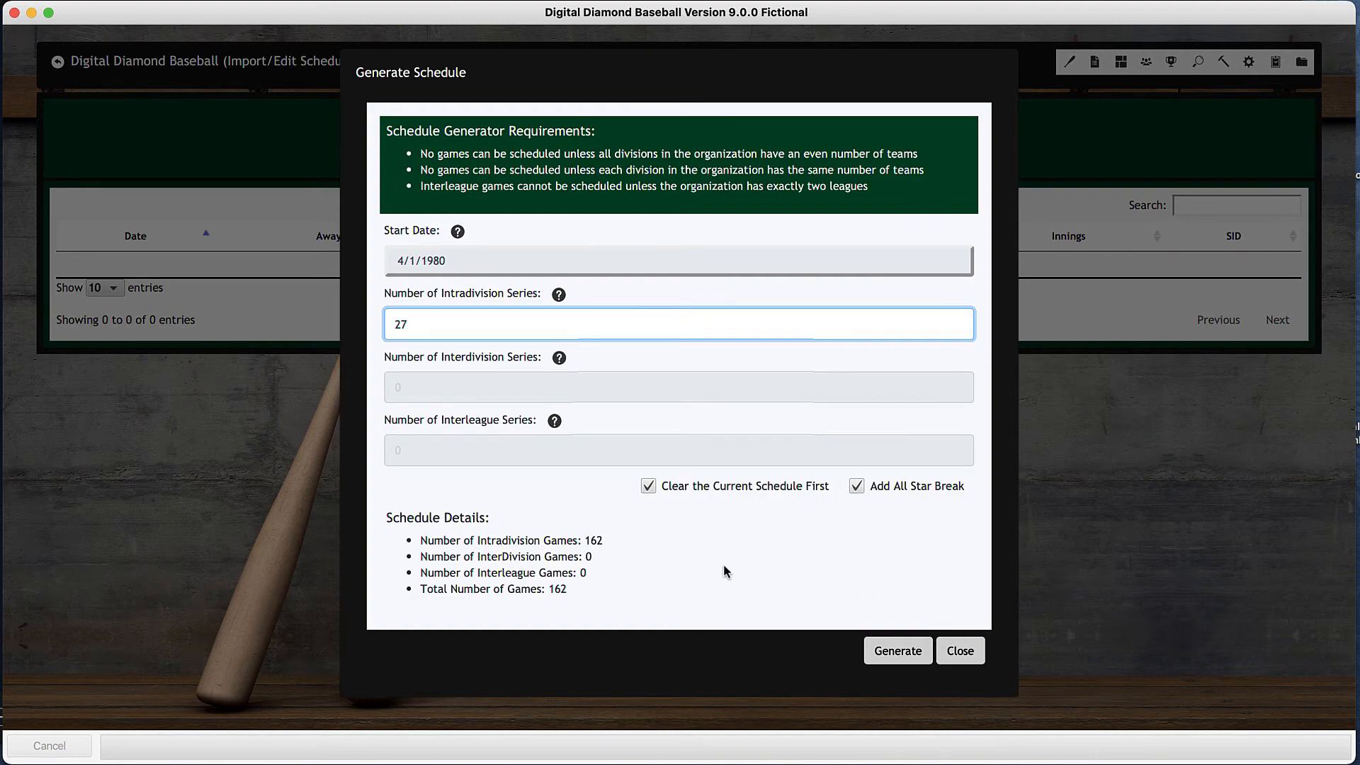
click(891, 655)
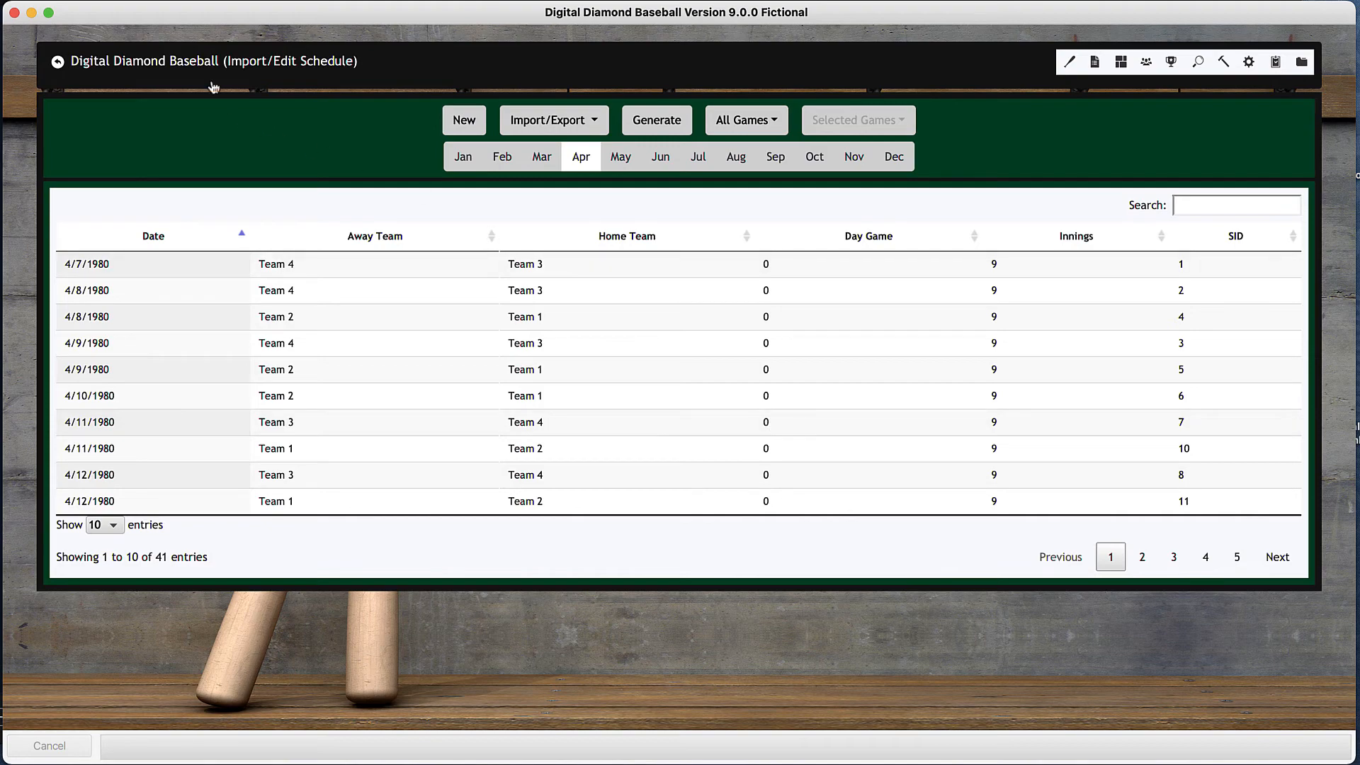
click(192, 65)
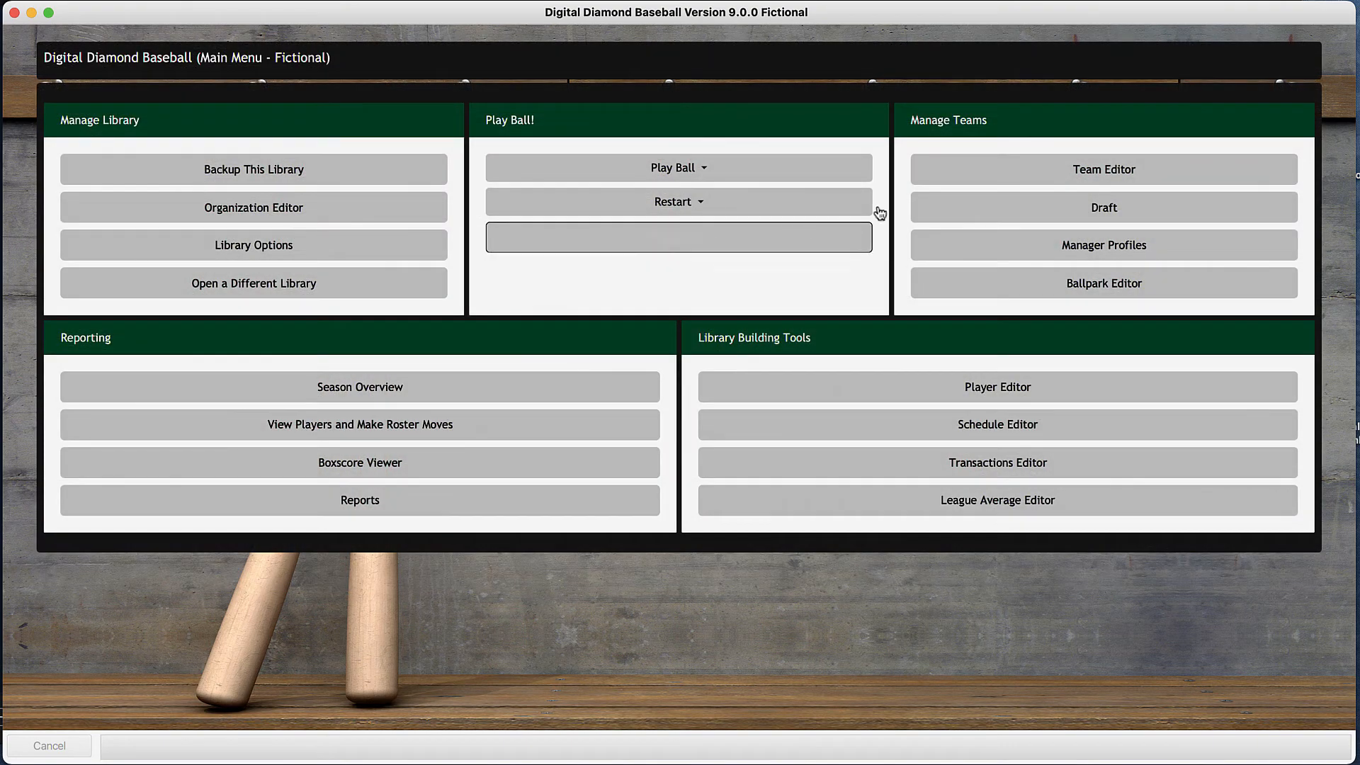
- Reset the manager profiles of all four teams to default and return to the main menu
click(1093, 257)
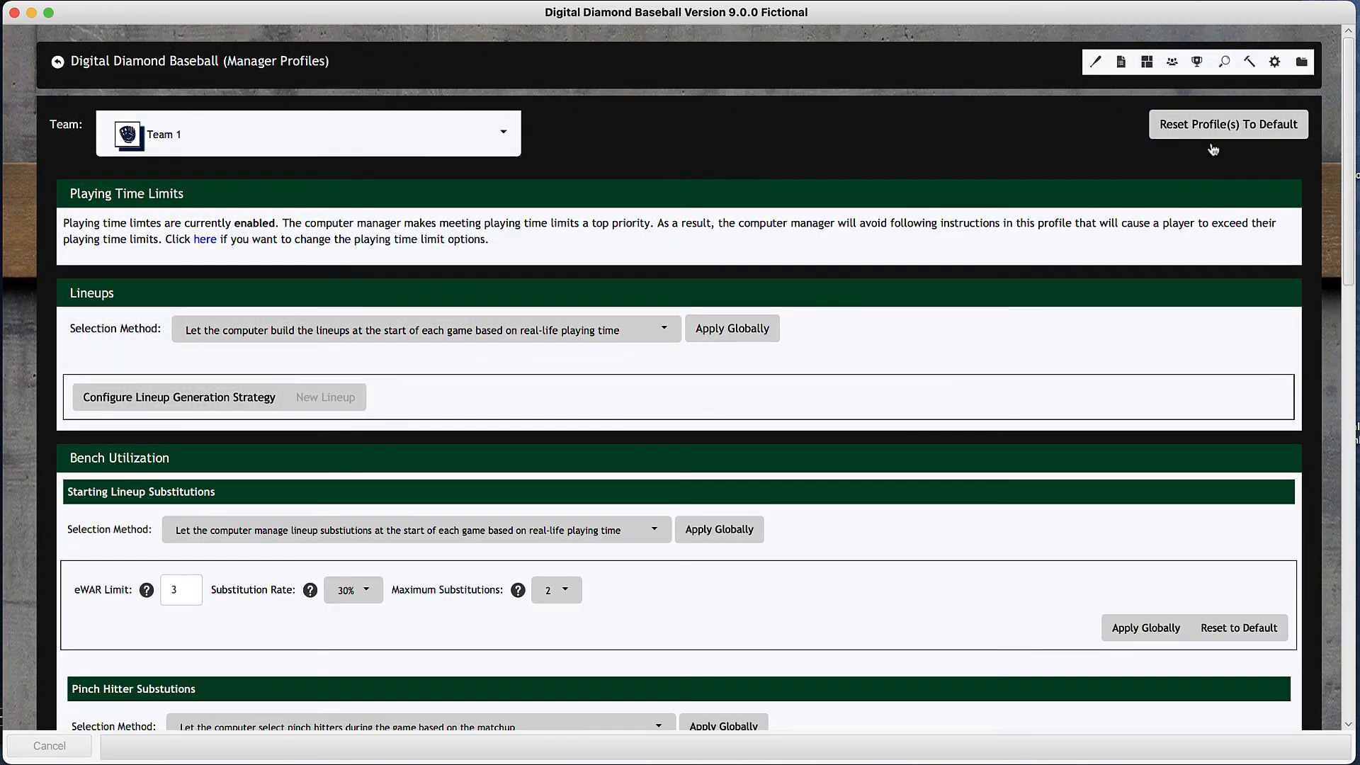
click(1231, 129)
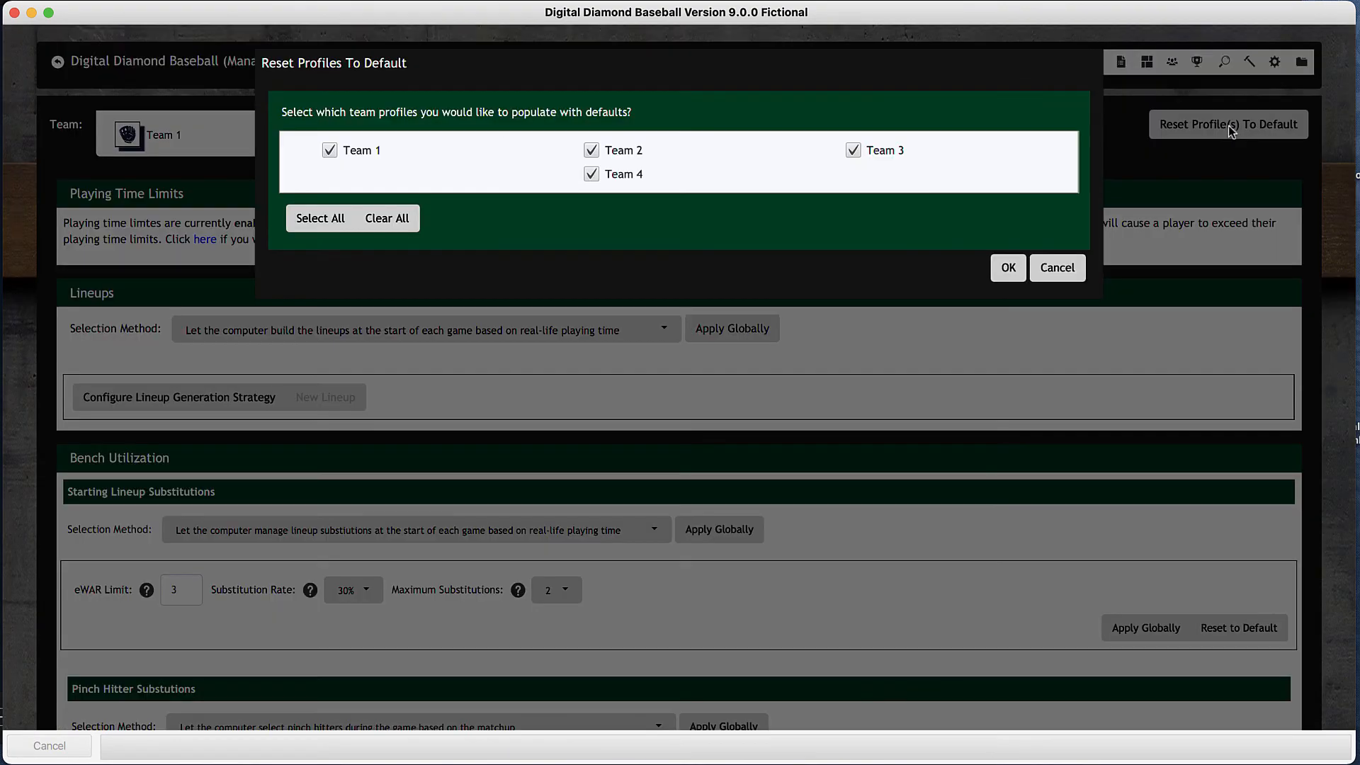
click(1000, 269)
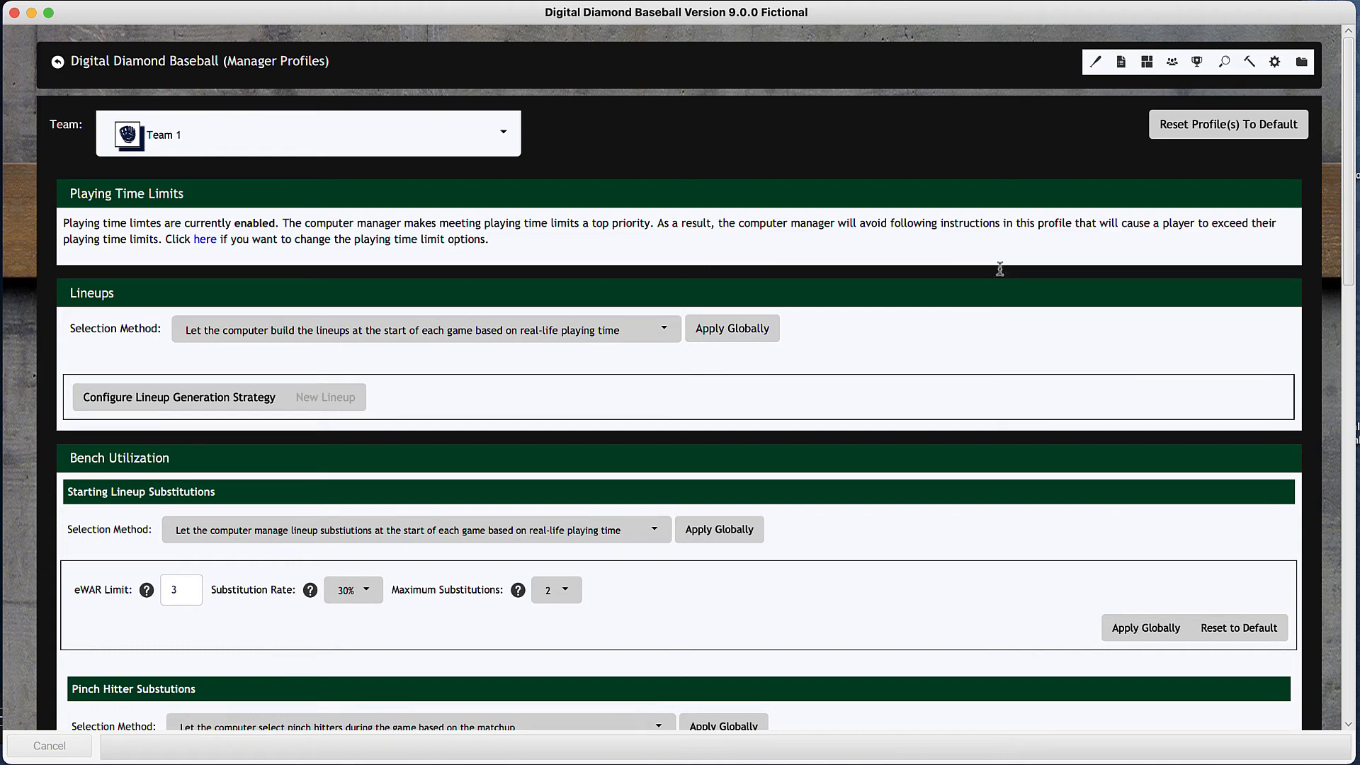
click(197, 62)
- Open the library options, show the advanced options, and check the contact options
click(226, 251)
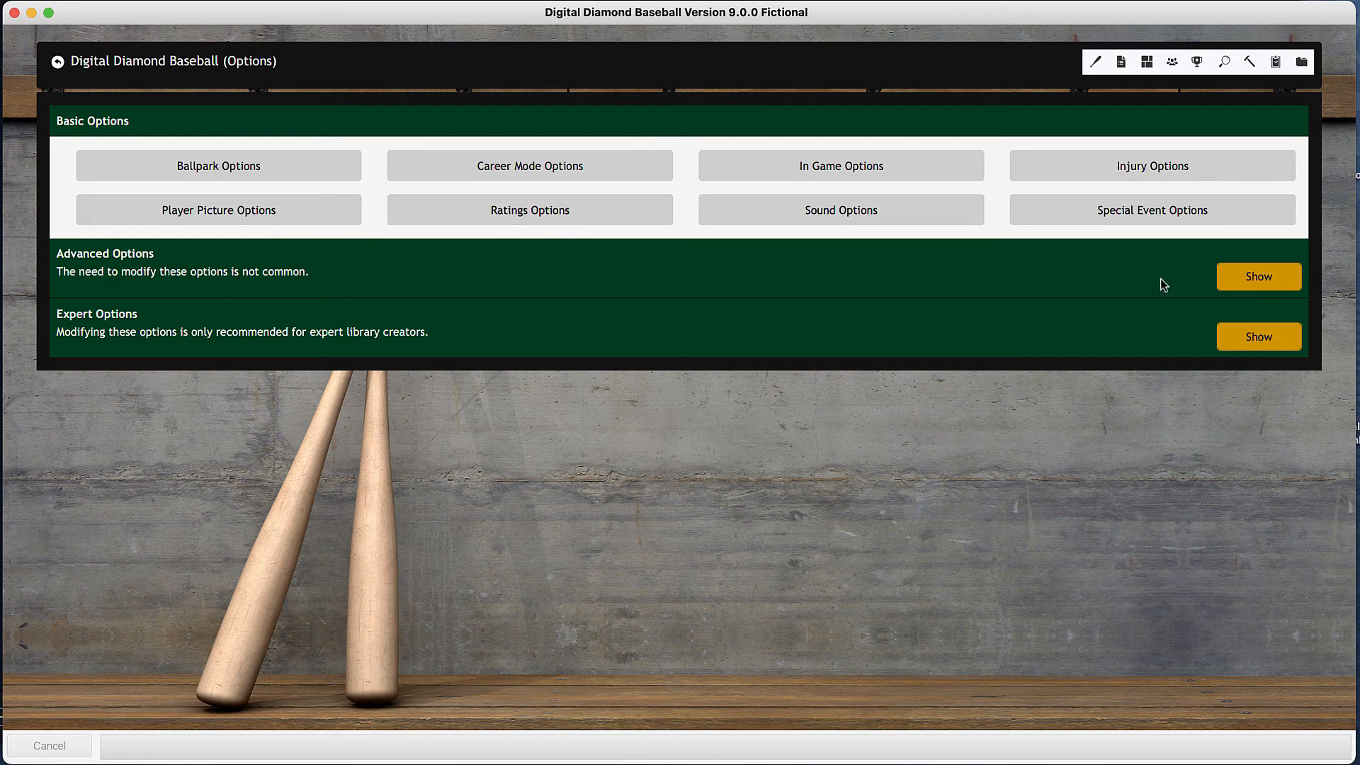
click(1236, 283)
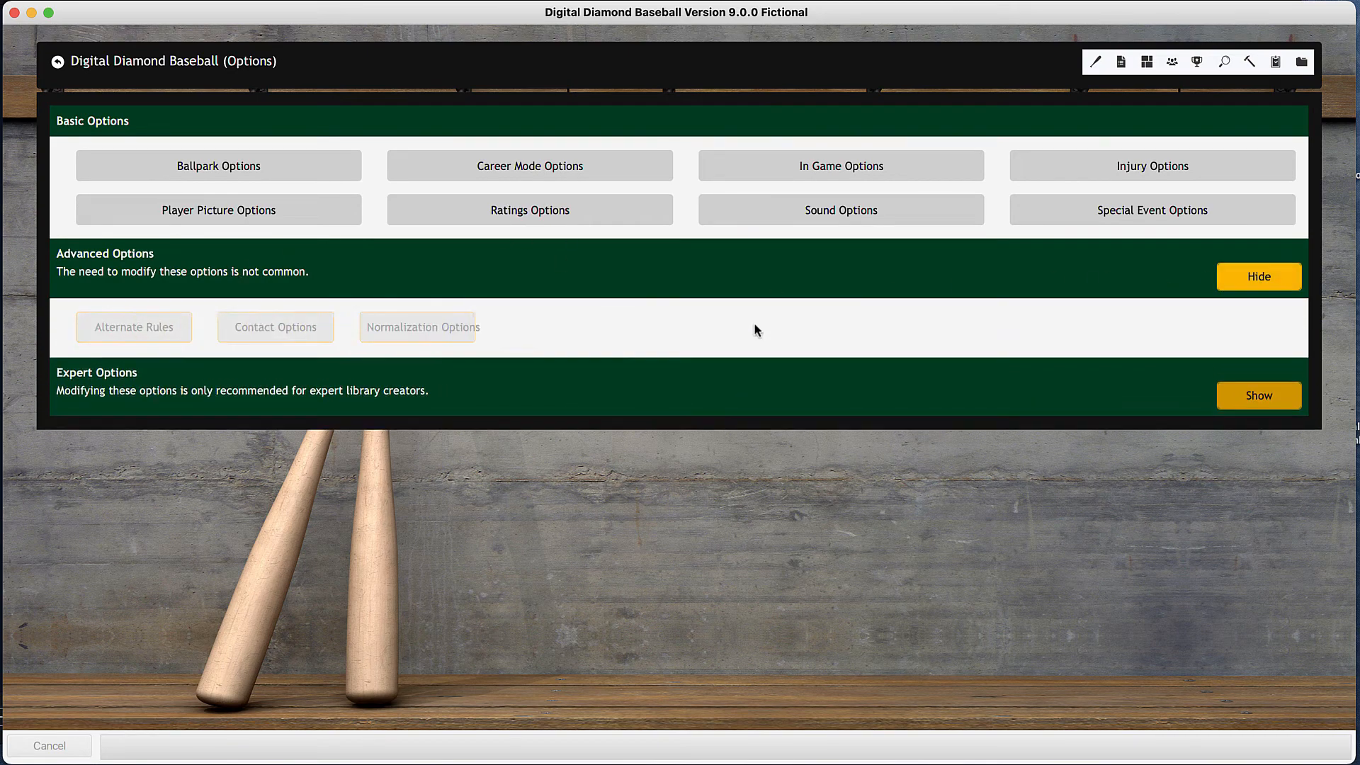
click(717, 341)
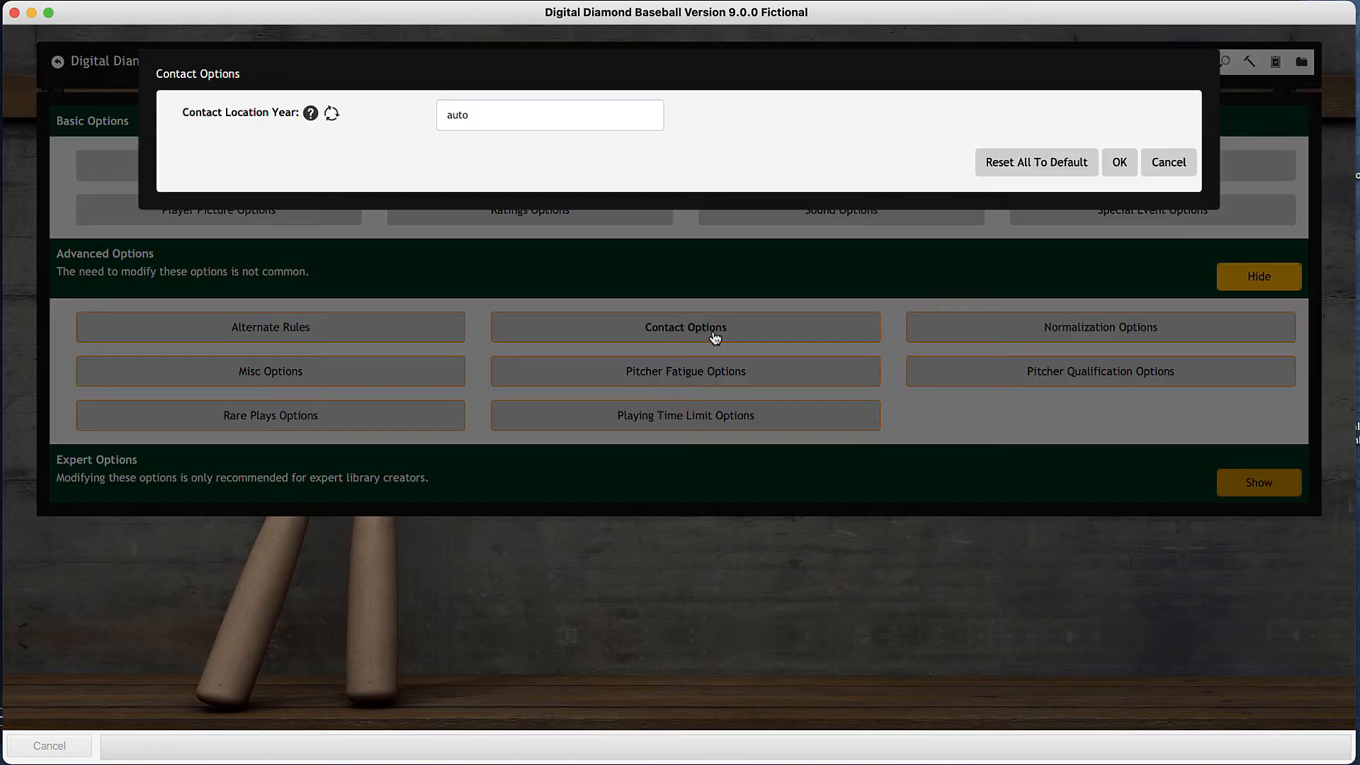
click(1114, 166)
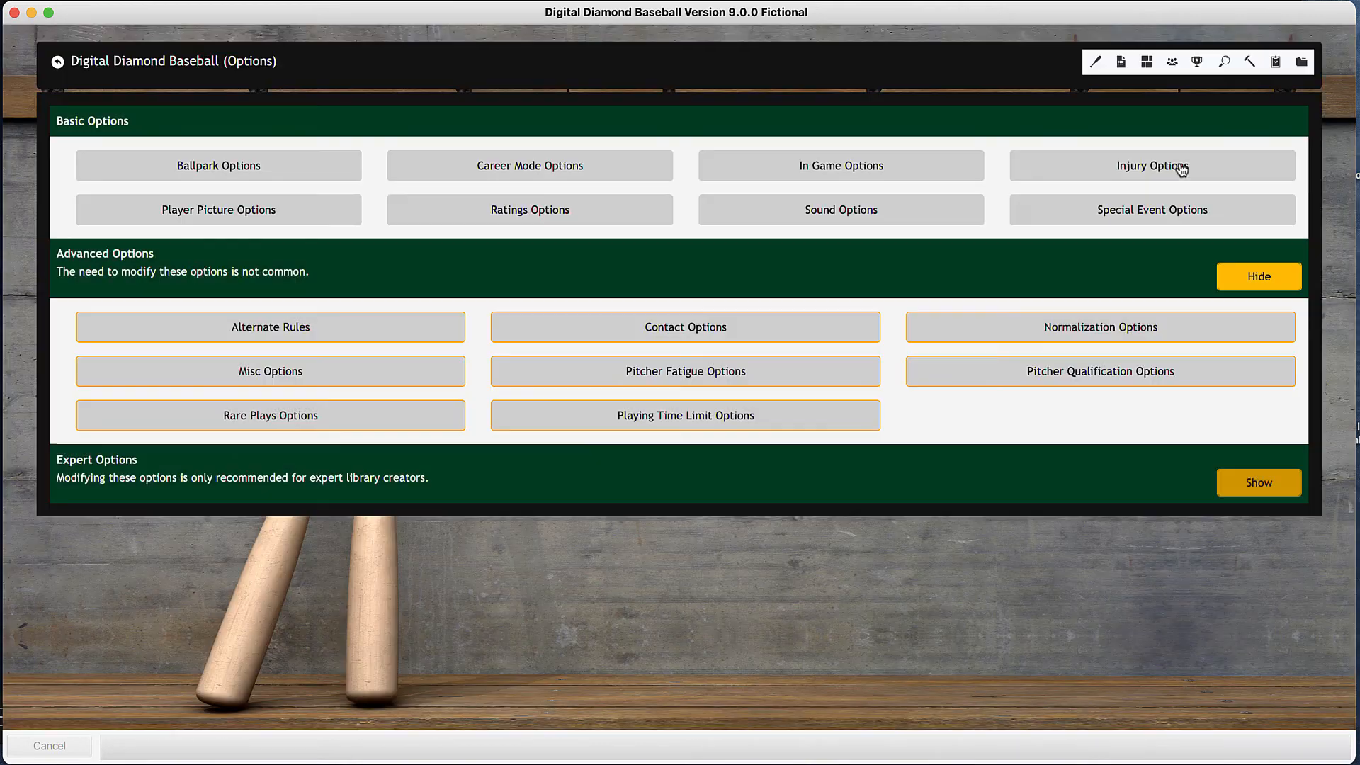
- Review the playing time limit options, including the usage calculation choices, and close them
click(711, 424)
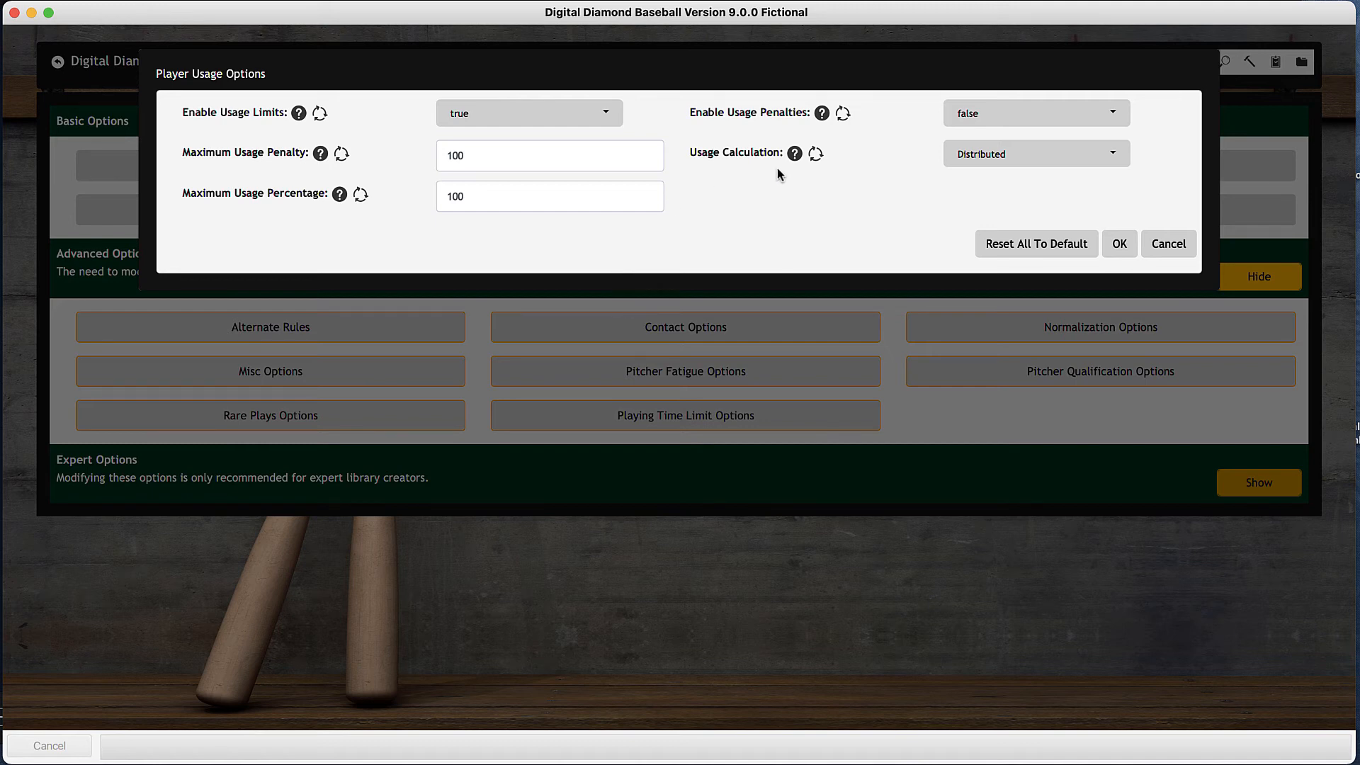
click(1002, 164)
click(1001, 164)
click(1120, 244)
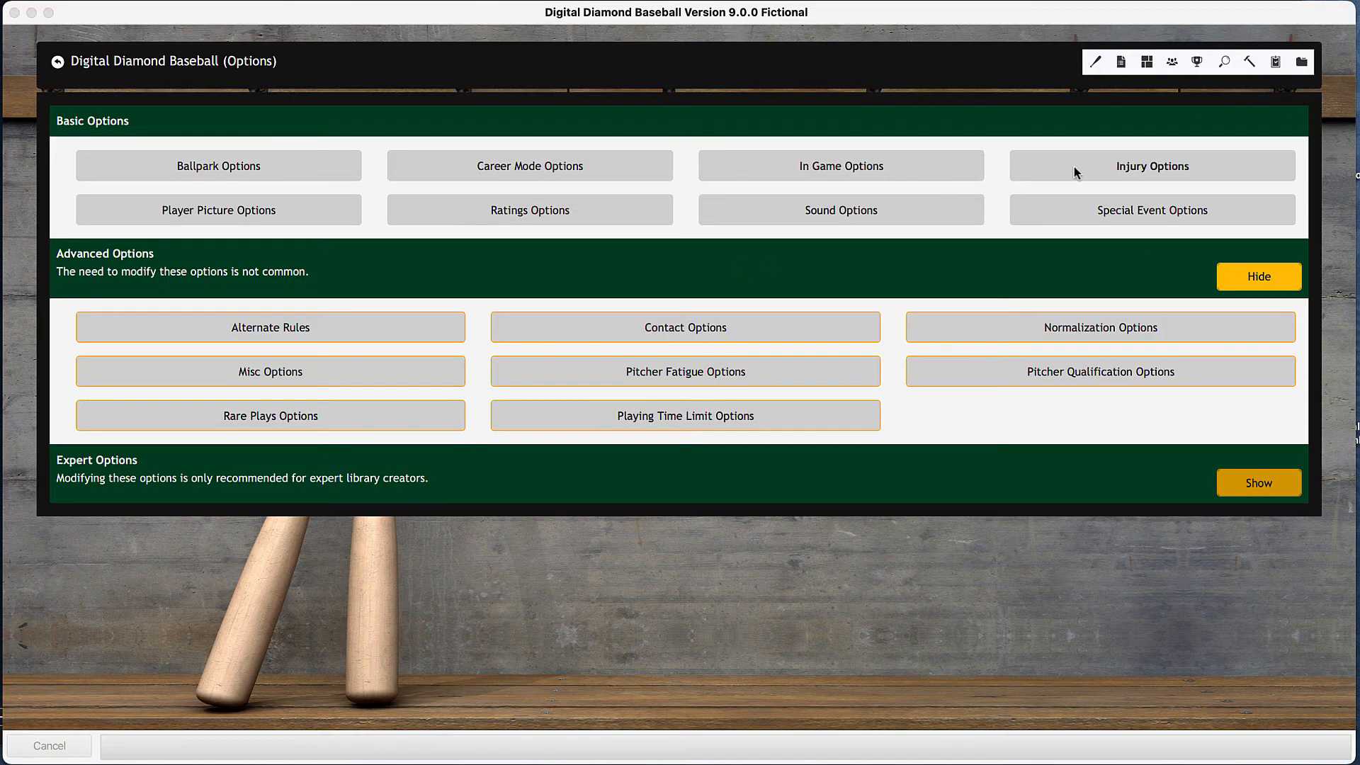
- Set the injury frequency to Sometimes and the maximum injuries per team to 1, check that limit's help, and accept the injury options
click(1133, 173)
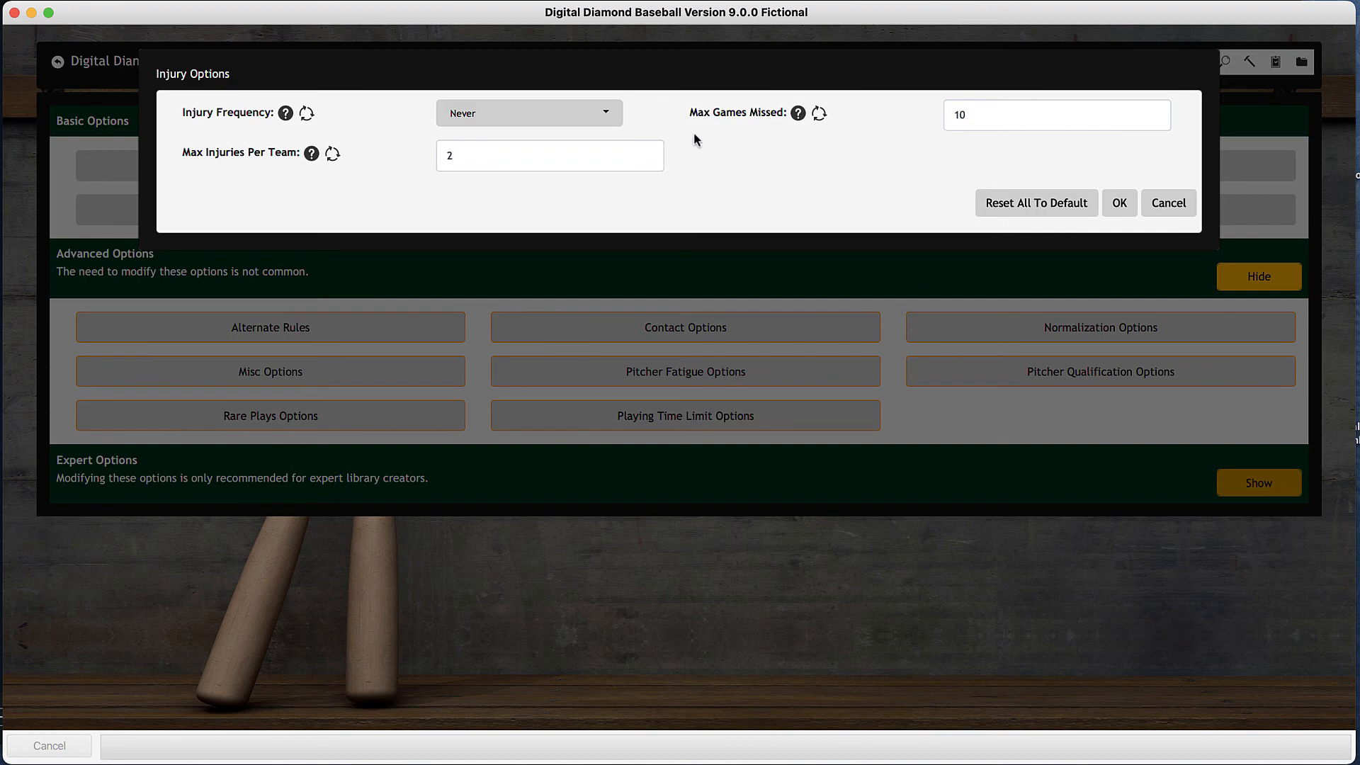
click(614, 116)
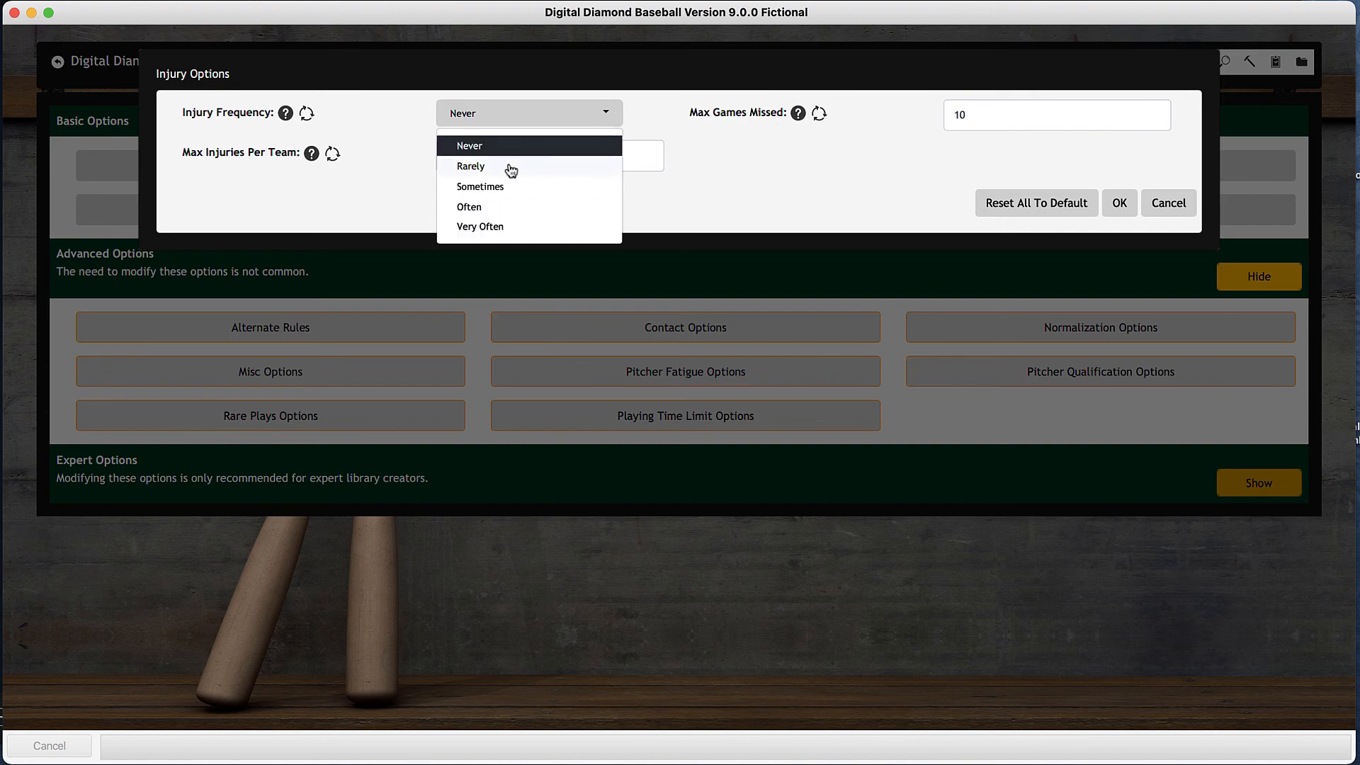
click(496, 186)
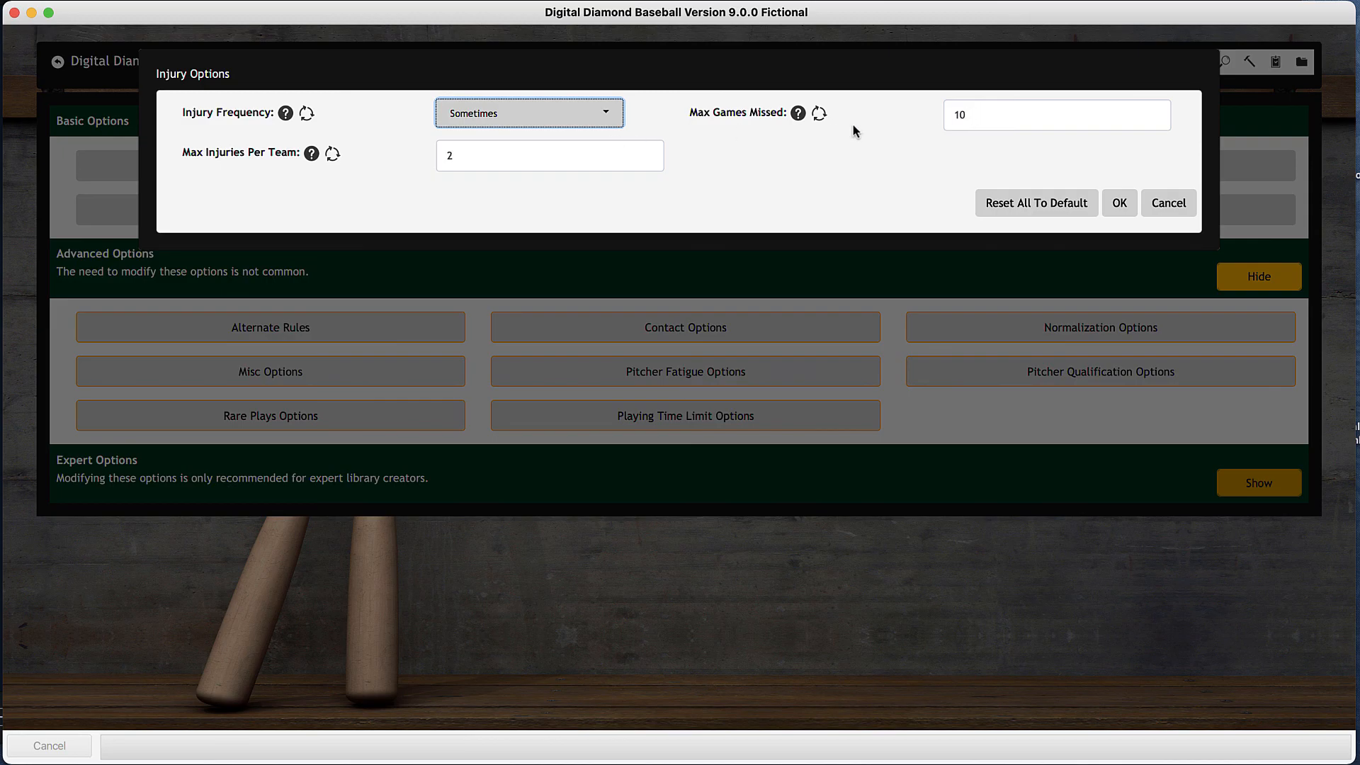
click(574, 159)
text(1)
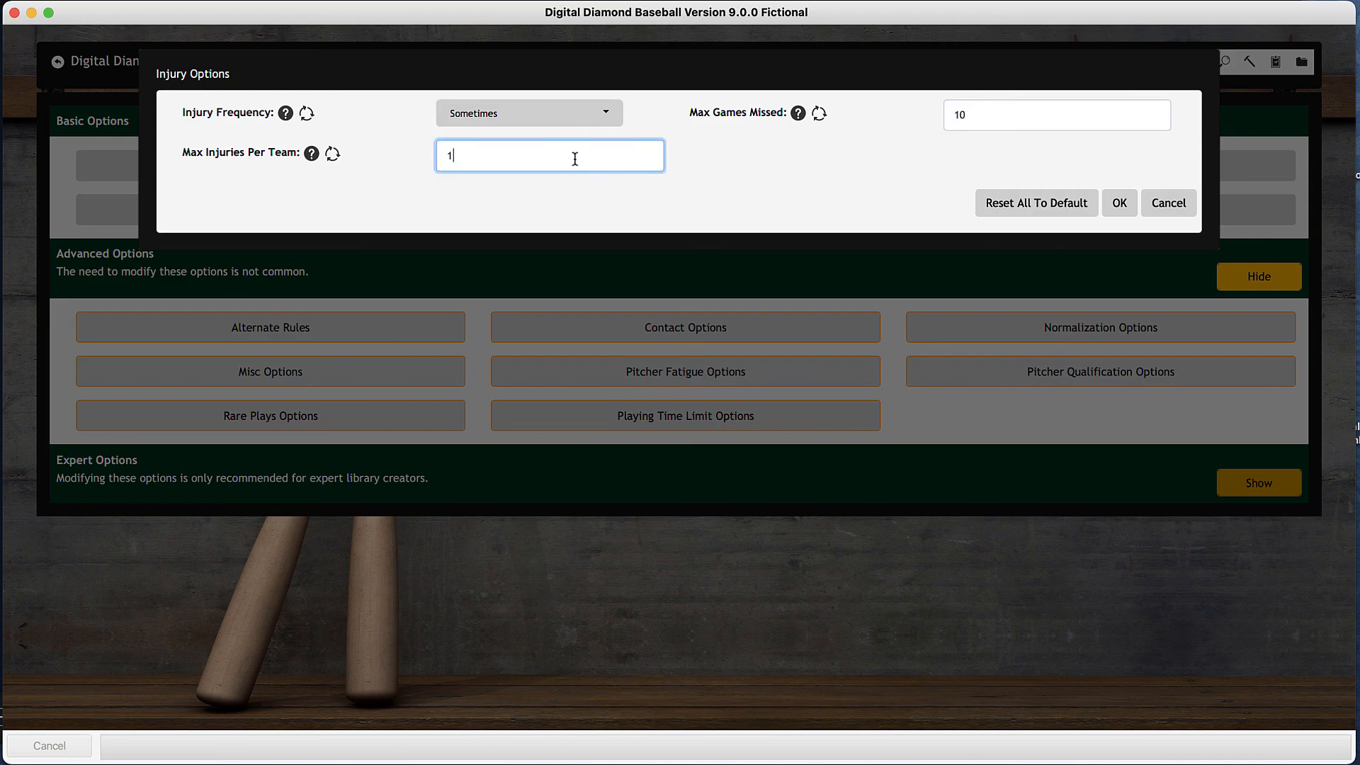
key(Tab)
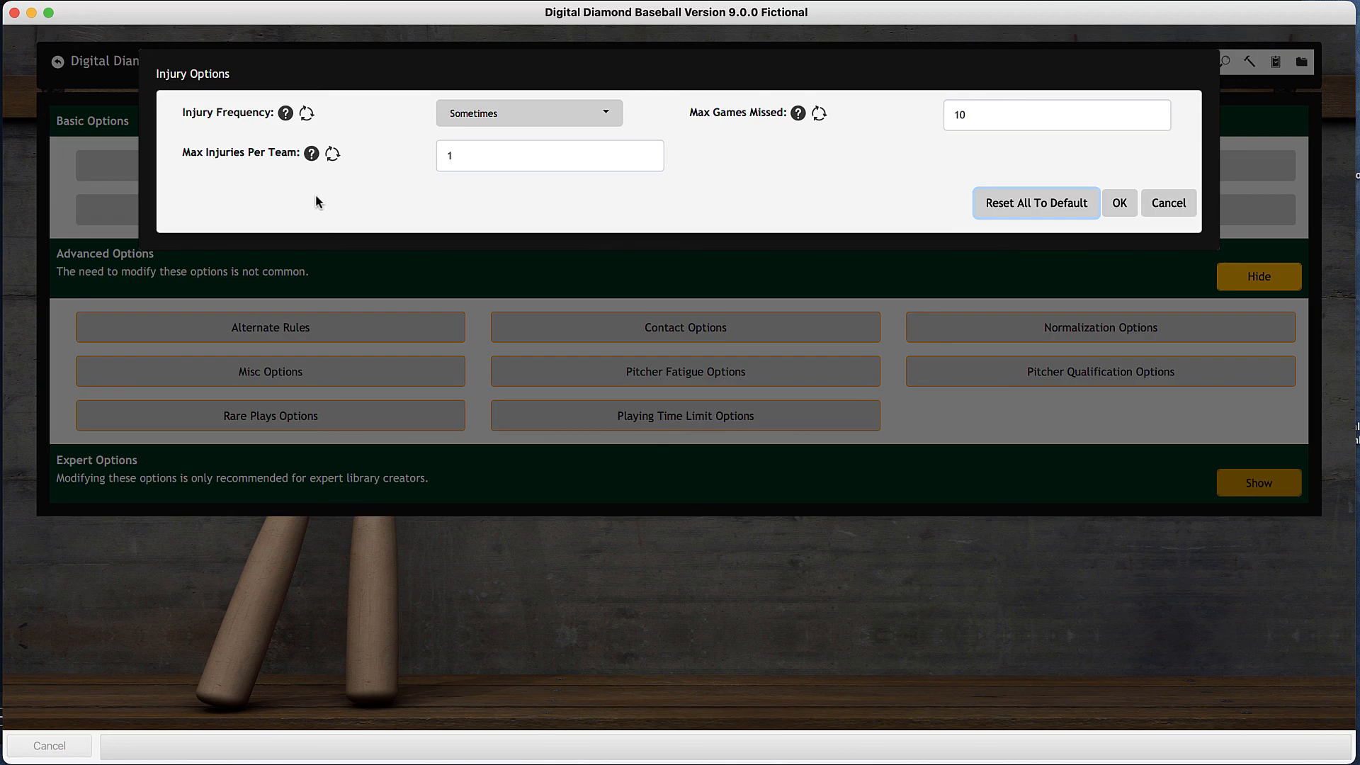
click(311, 157)
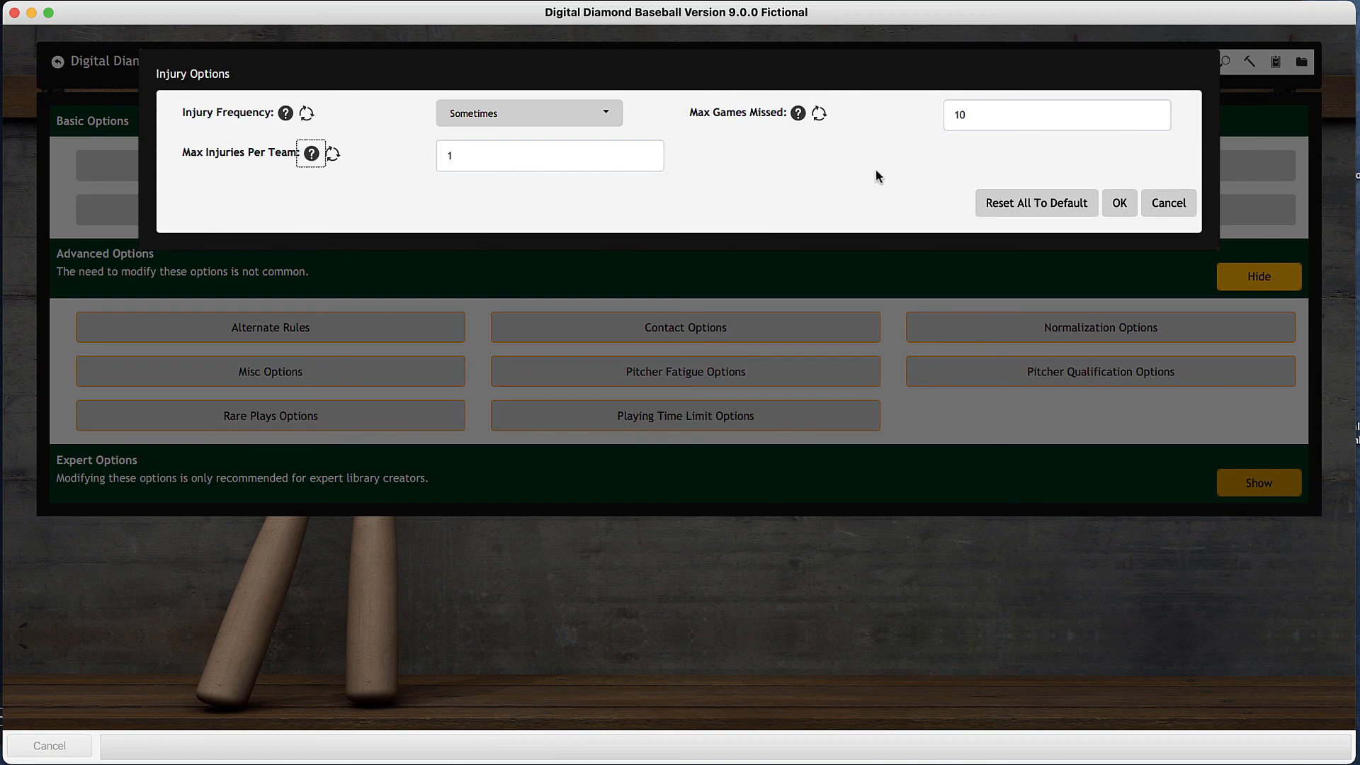
click(1119, 202)
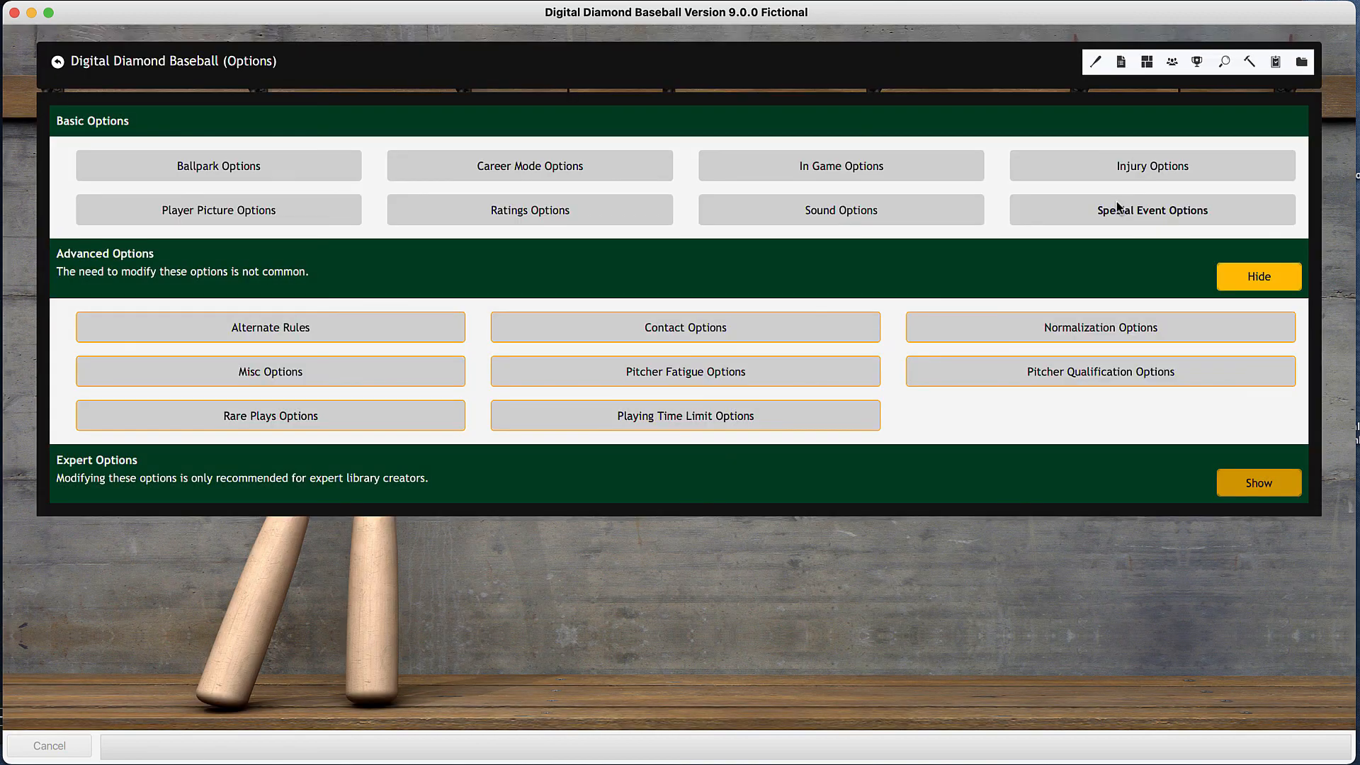
- Return to the main menu and open the scheduled games for play
click(206, 65)
click(693, 177)
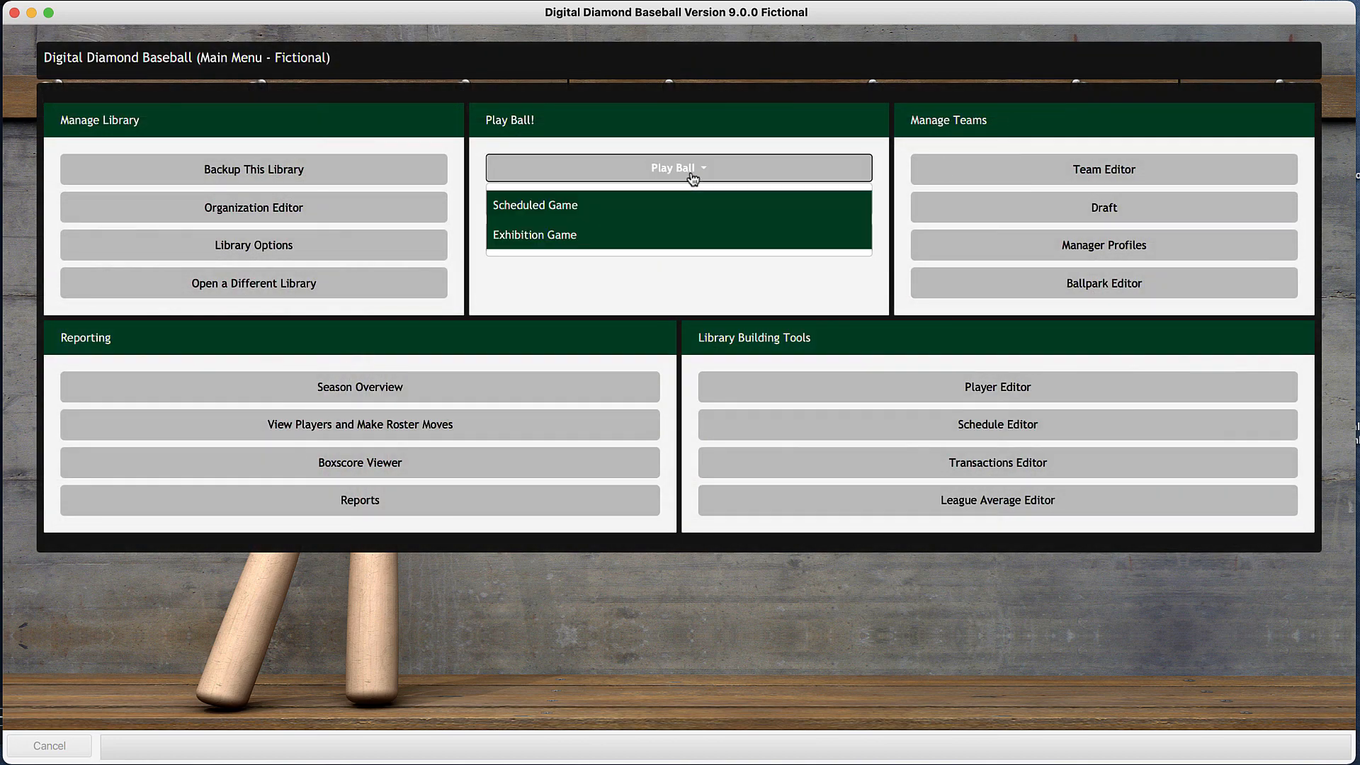
click(556, 216)
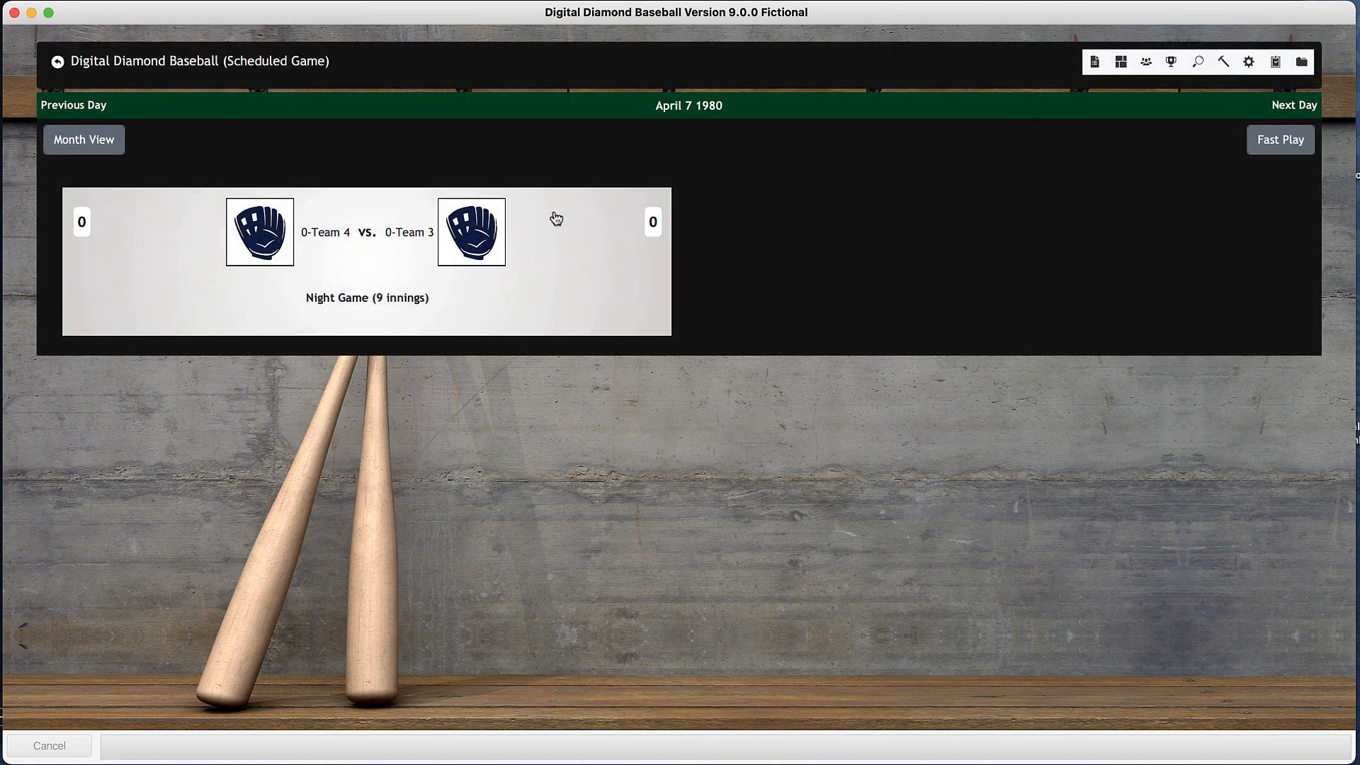